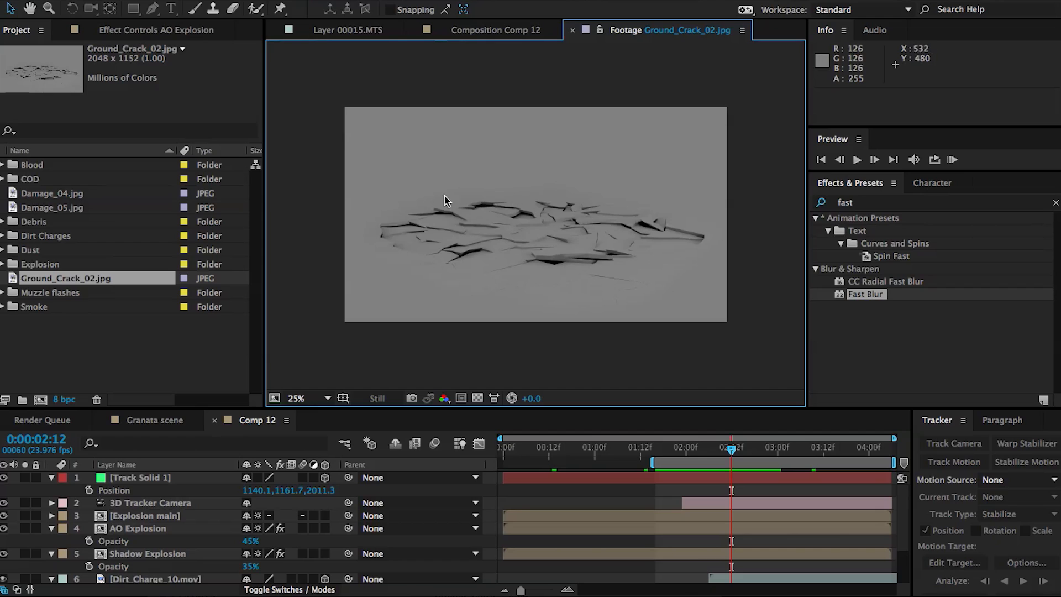
Place Damage_05.jpg in Comp 12 directly beneath the Dirt_Charge_10.mov layer and make it a 3D layer.
left_click(22, 207)
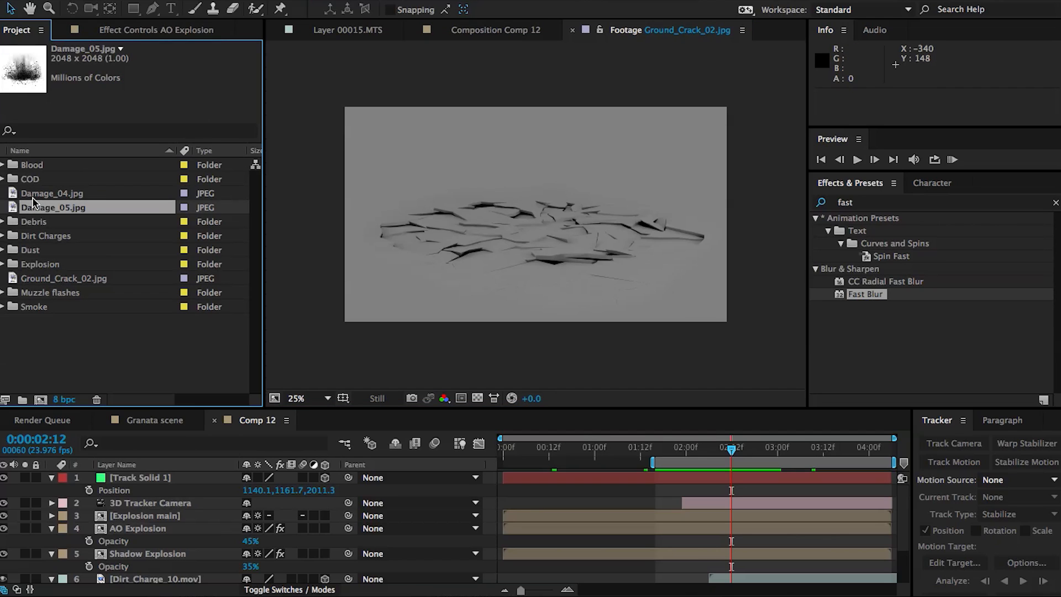
left_click(489, 33)
left_click_drag(54, 210, 708, 550)
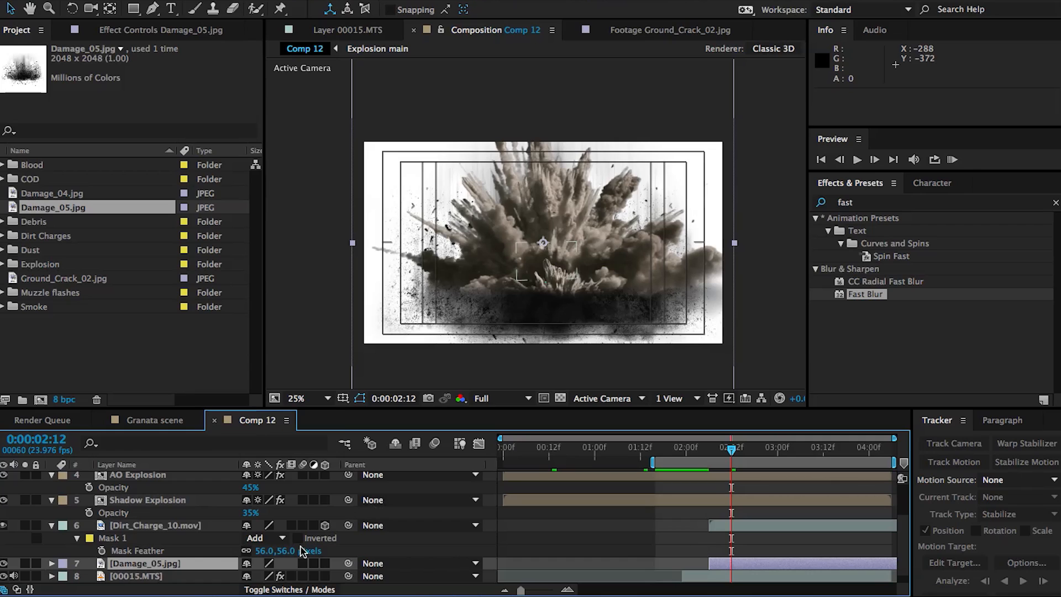
left_click(327, 564)
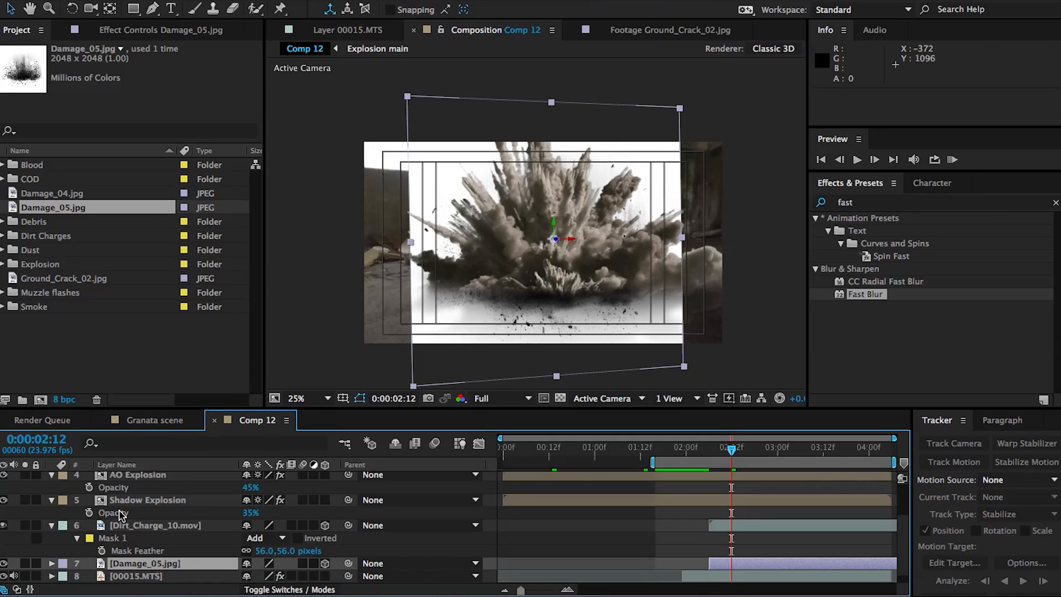
left_click(51, 528)
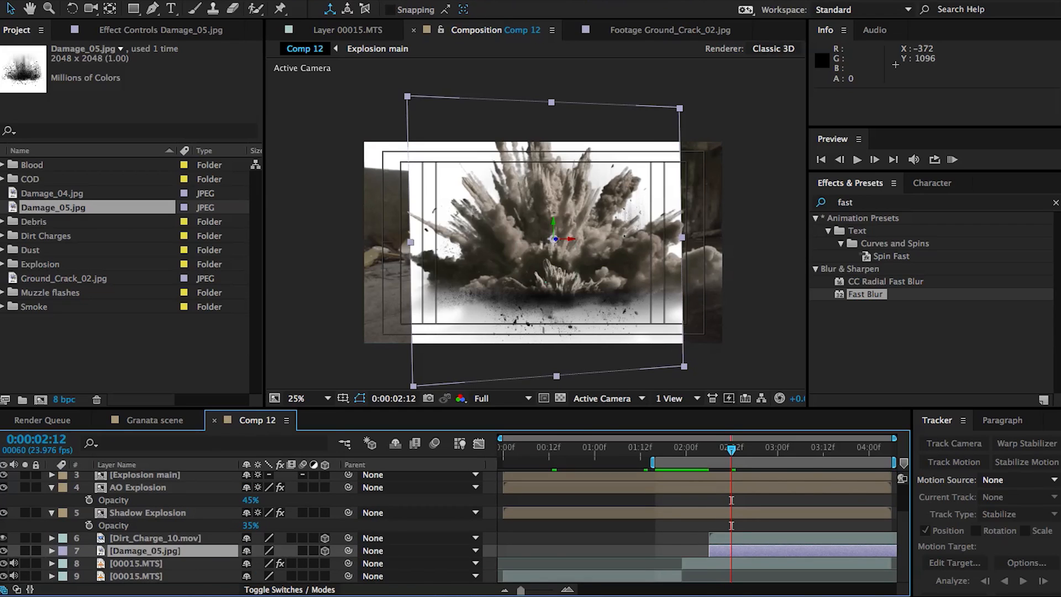
Hide Damage_05.jpg and create two solids from the footage's 3D Camera Tracker points, one on the floor near the camera and one near the explosion.
left_click(3, 551)
left_click(147, 563)
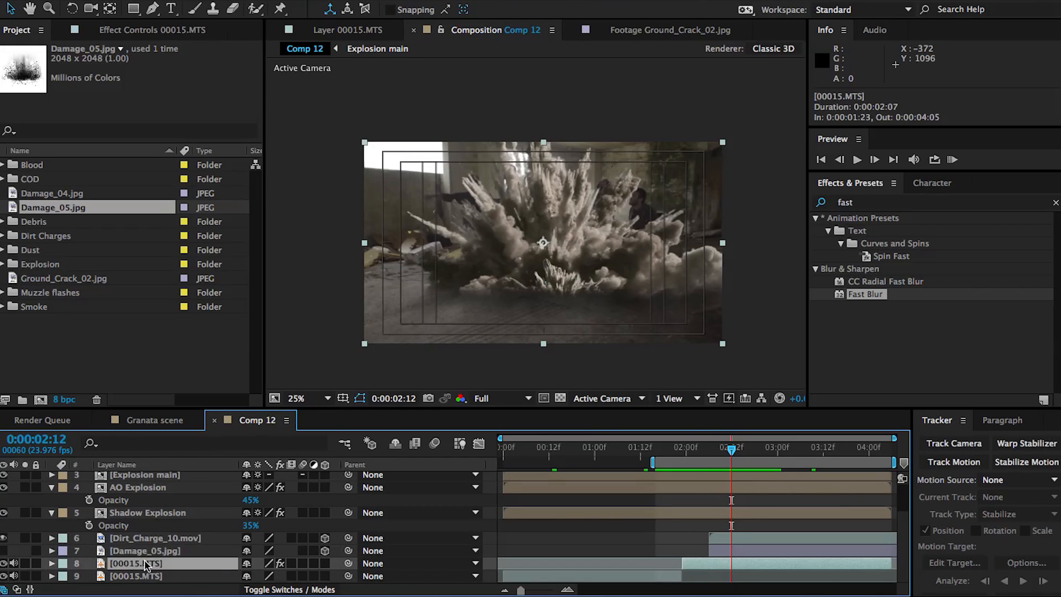
left_click(143, 32)
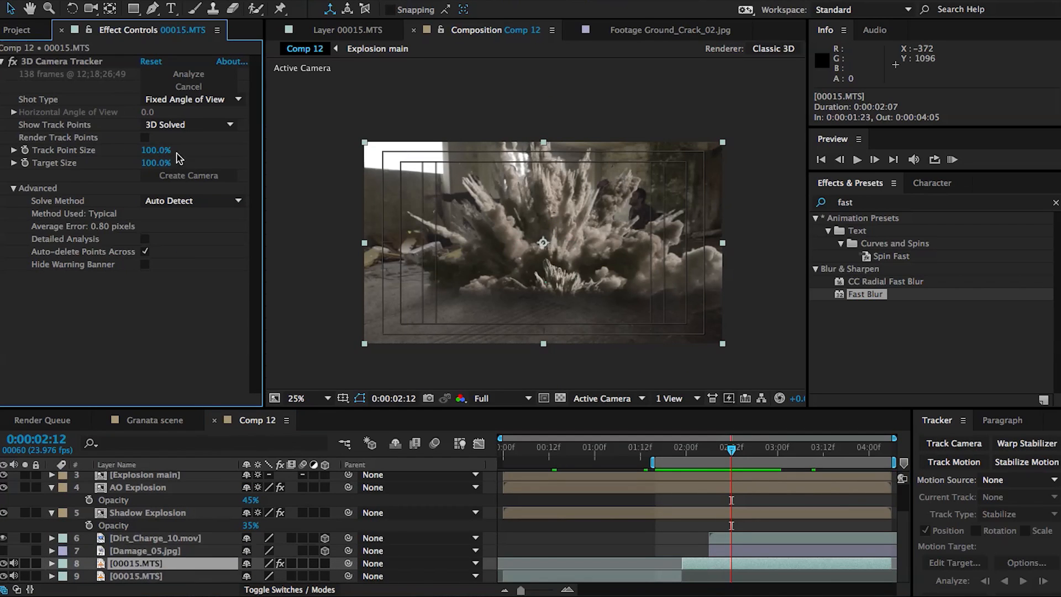
left_click(56, 62)
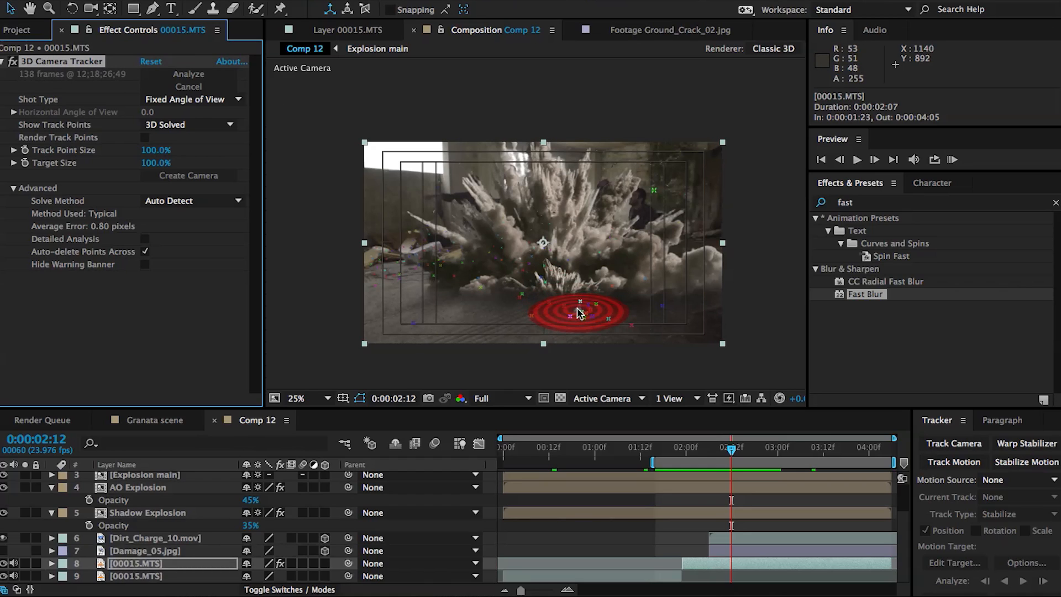
right_click(575, 313)
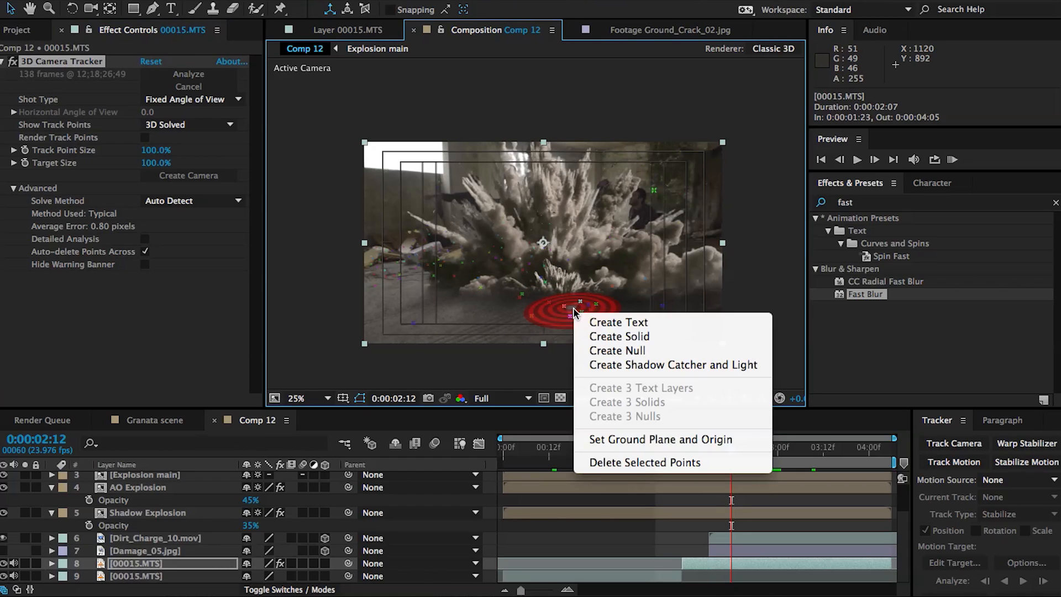
left_click(635, 338)
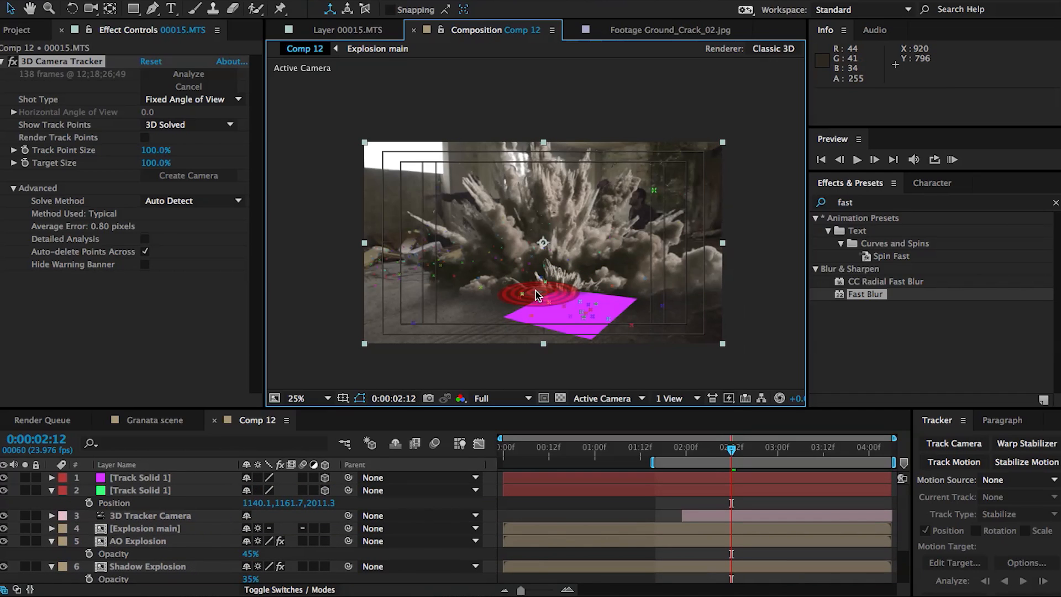
right_click(536, 295)
left_click(575, 318)
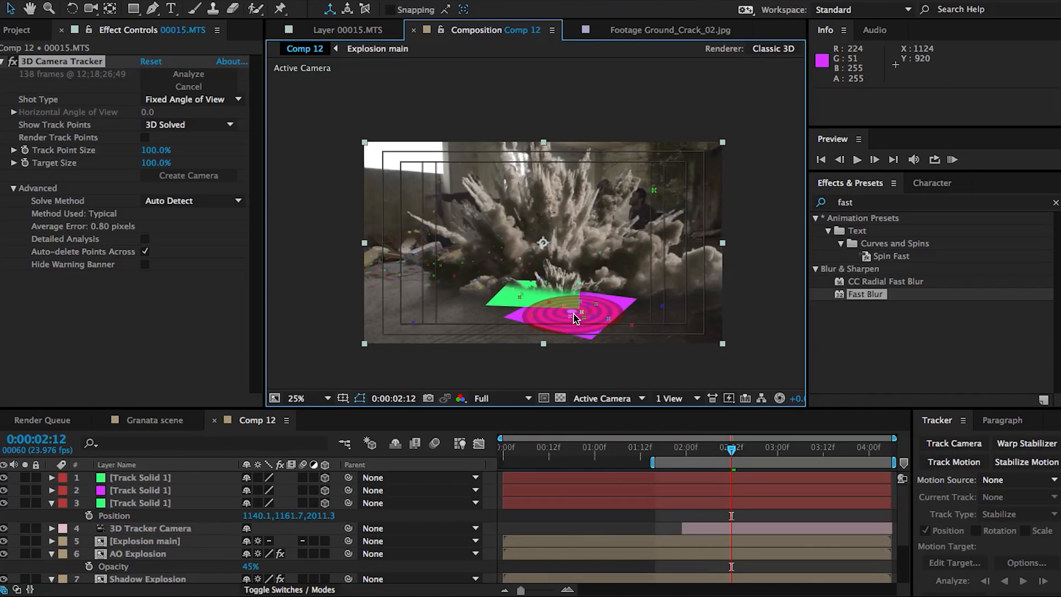
Rename the two new track solids as Floor near explosion and Floor near camera.
key("Return")
type("Floor near explosion")
key("Tab")
type("Floor near camera")
key("Return")
Show Damage_05.jpg again and copy the Position of the Floor near explosion solid onto it.
left_click(168, 479)
key("p")
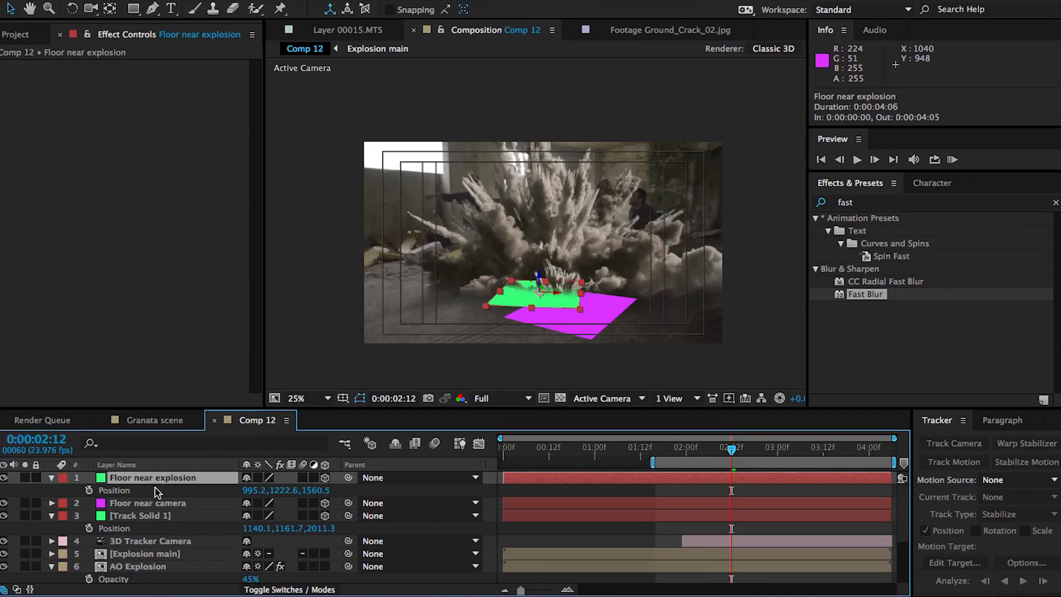
key("shift+r")
left_click(136, 492)
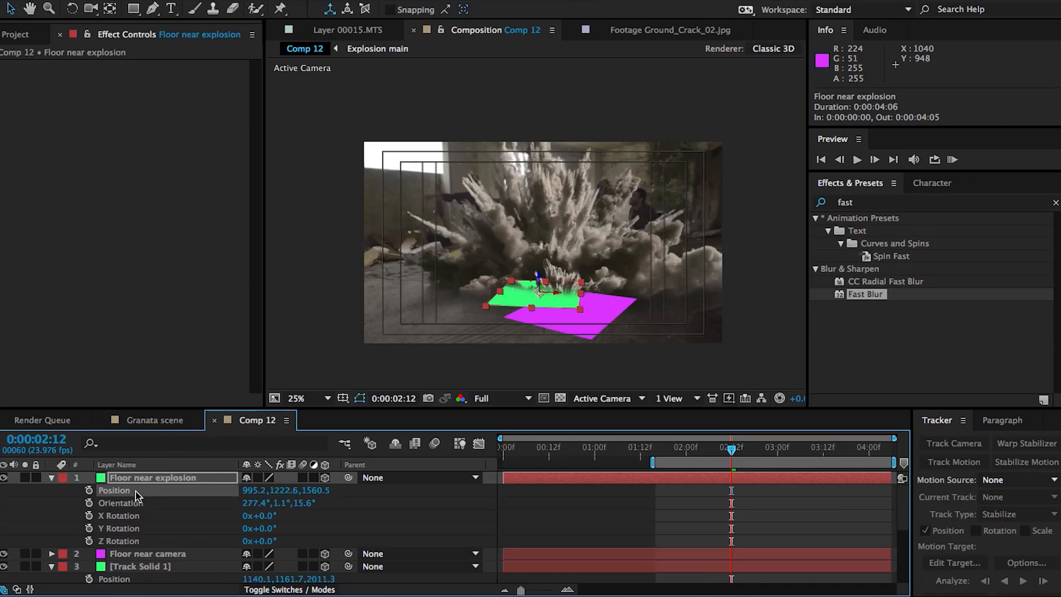
scroll(164, 525, "down", 5)
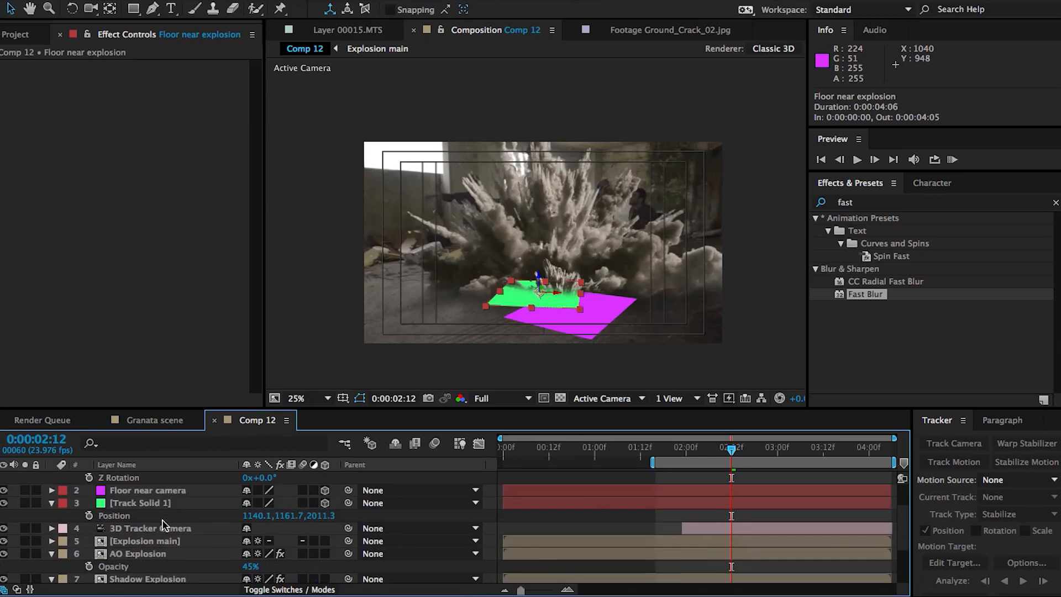
left_click(3, 550)
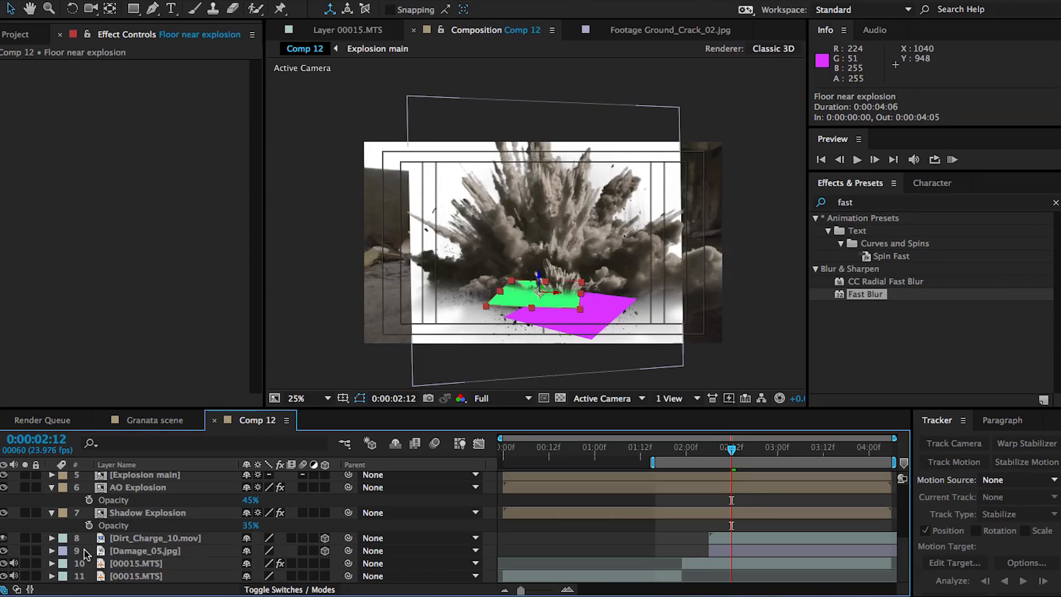
left_click(152, 551)
key("super+v")
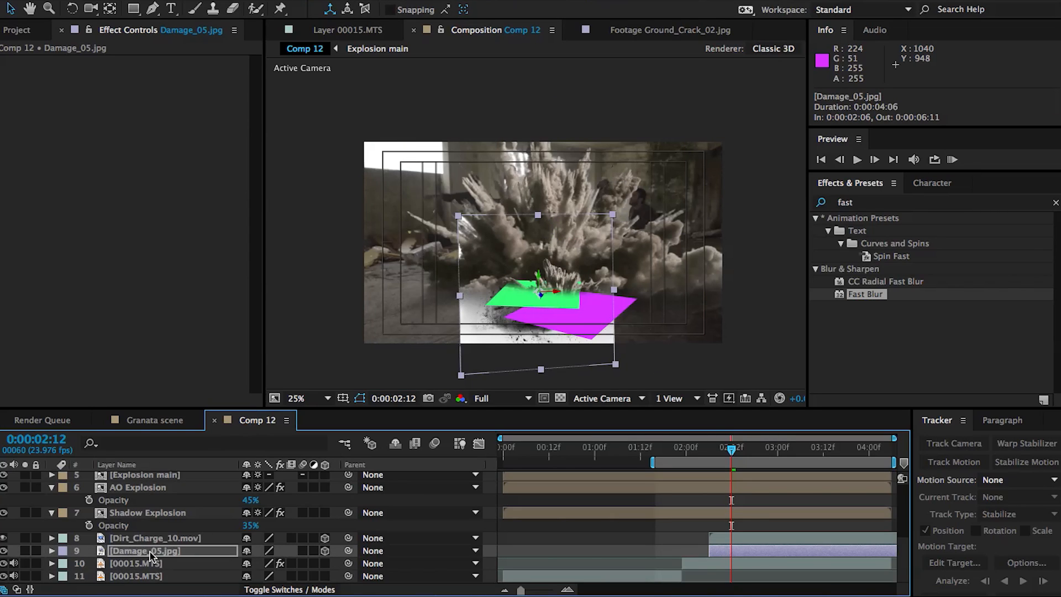
Copy the Orientation of the Floor near explosion solid onto Damage_05.jpg so it lies on the floor.
scroll(156, 516, "up", 5)
left_click(133, 505)
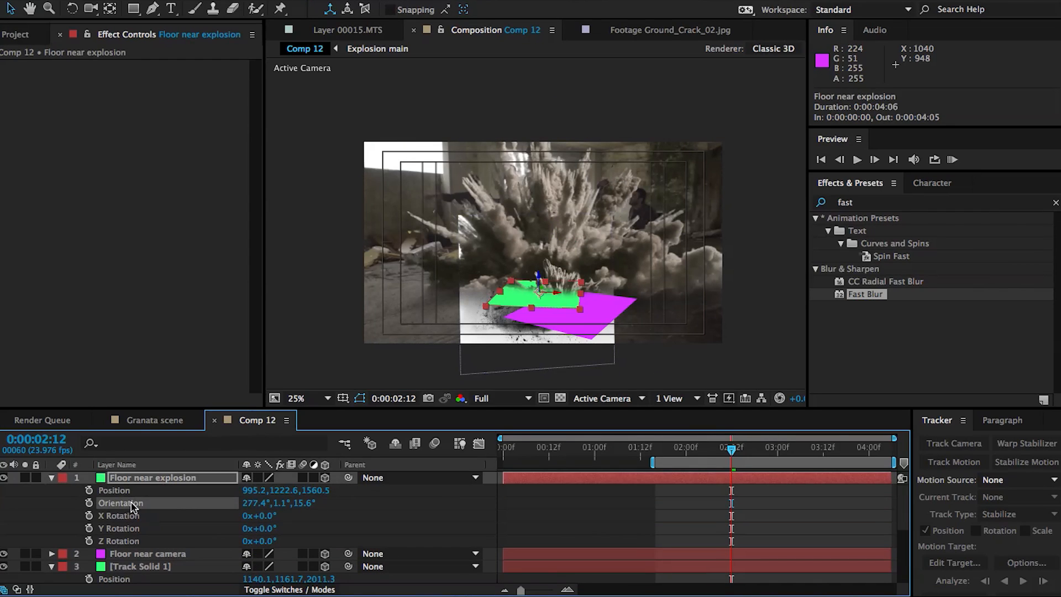
scroll(156, 543, "down", 5)
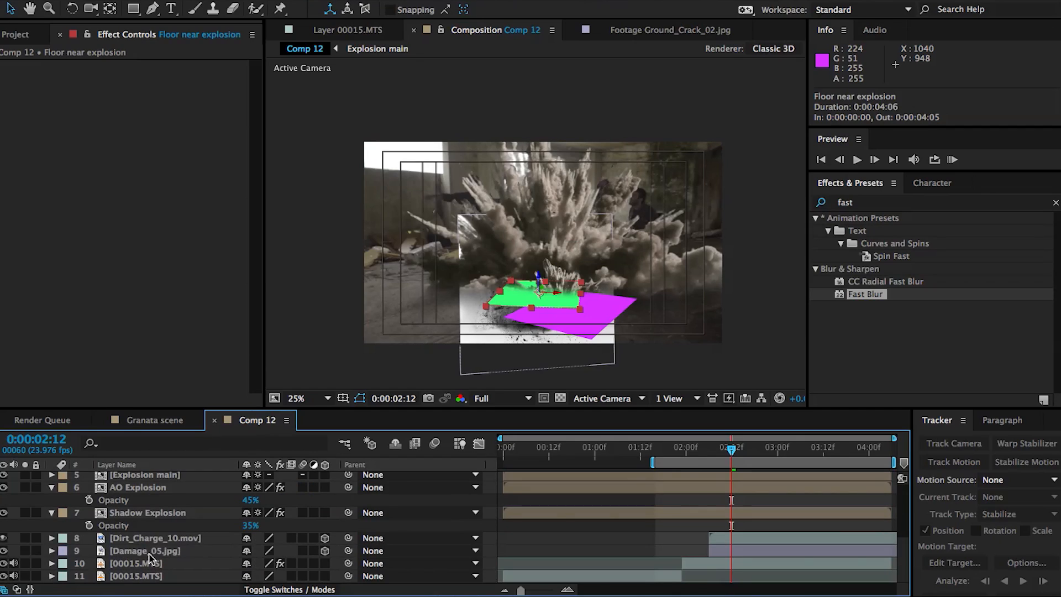
left_click(148, 551)
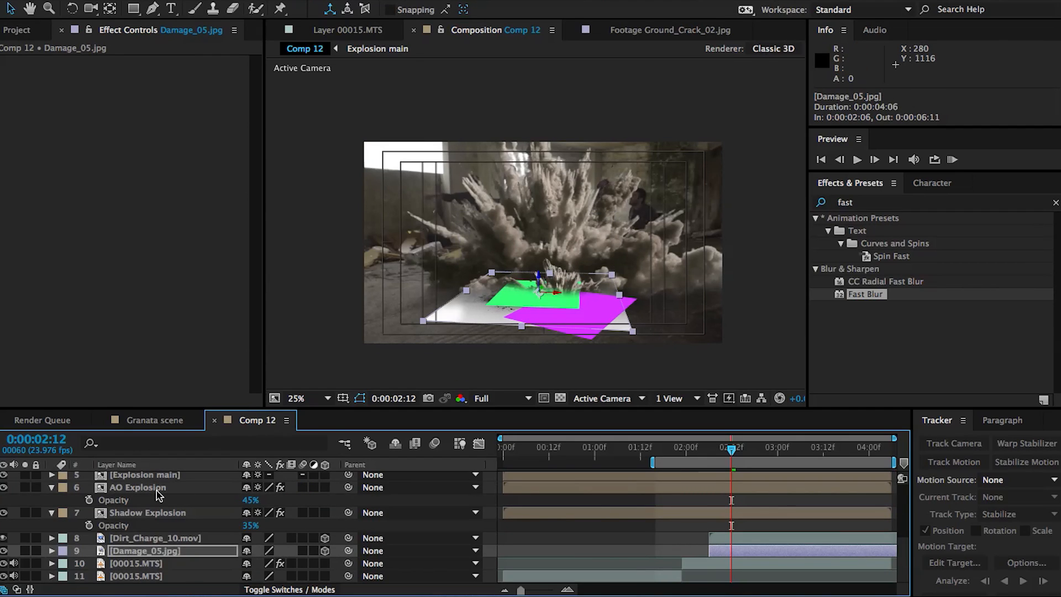
Hide the Floor near explosion and Floor near camera solids.
scroll(159, 494, "up", 5)
left_click(3, 478)
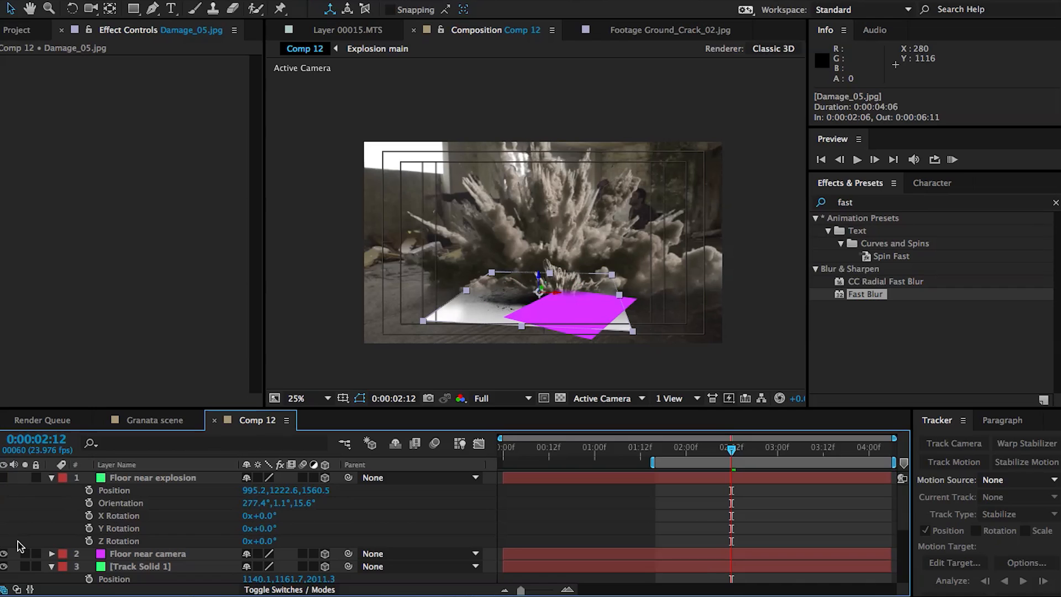
left_click(2, 554)
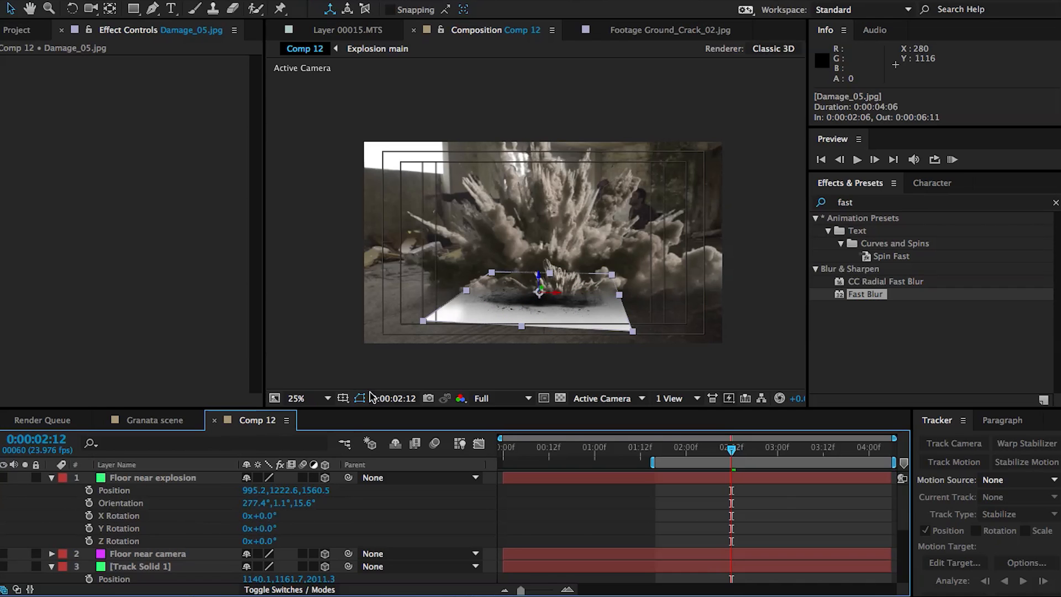
Flip Damage_05.jpg vertically and enlarge it, setting its Scale to 125.8, -160.8, 125.8%.
key("period")
left_click_drag(496, 331, 566, 220)
scroll(209, 547, "down", 10)
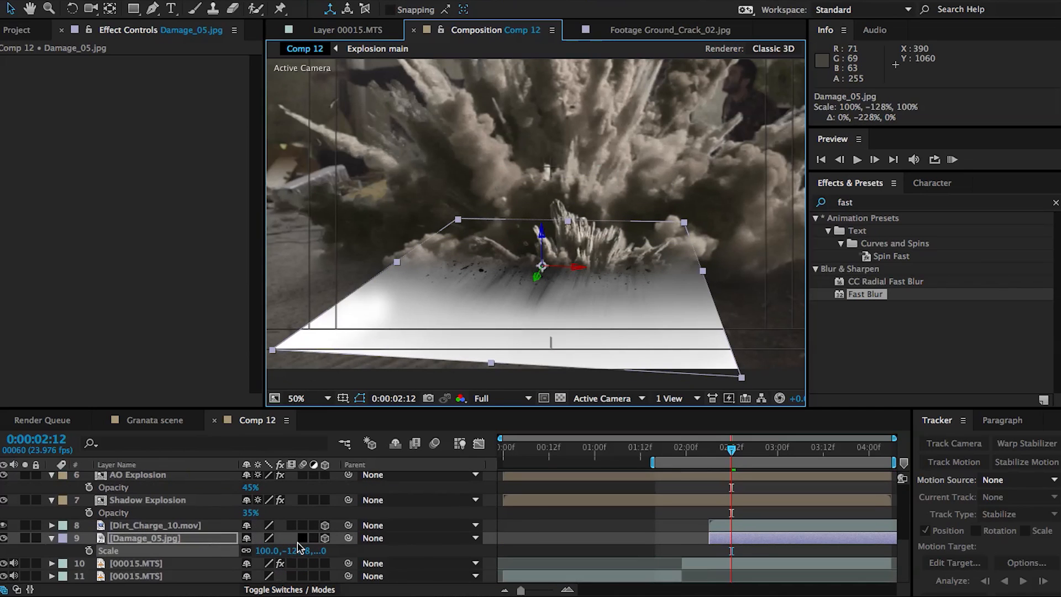
left_click_drag(298, 555, 271, 551)
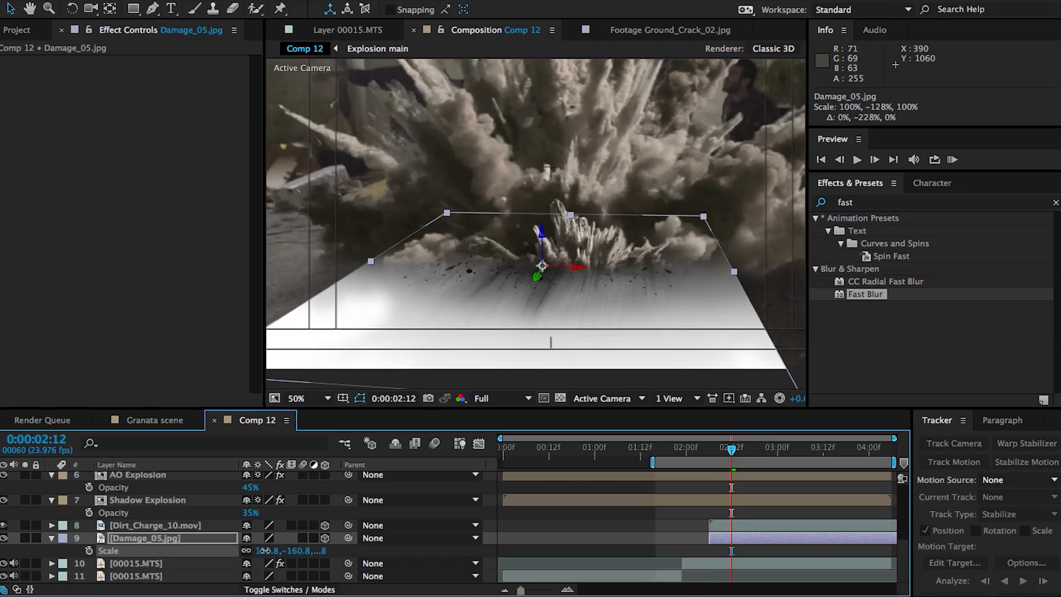
Set the blending mode of the Damage_05.jpg layer to Multiply.
left_click(266, 590)
left_click(252, 539)
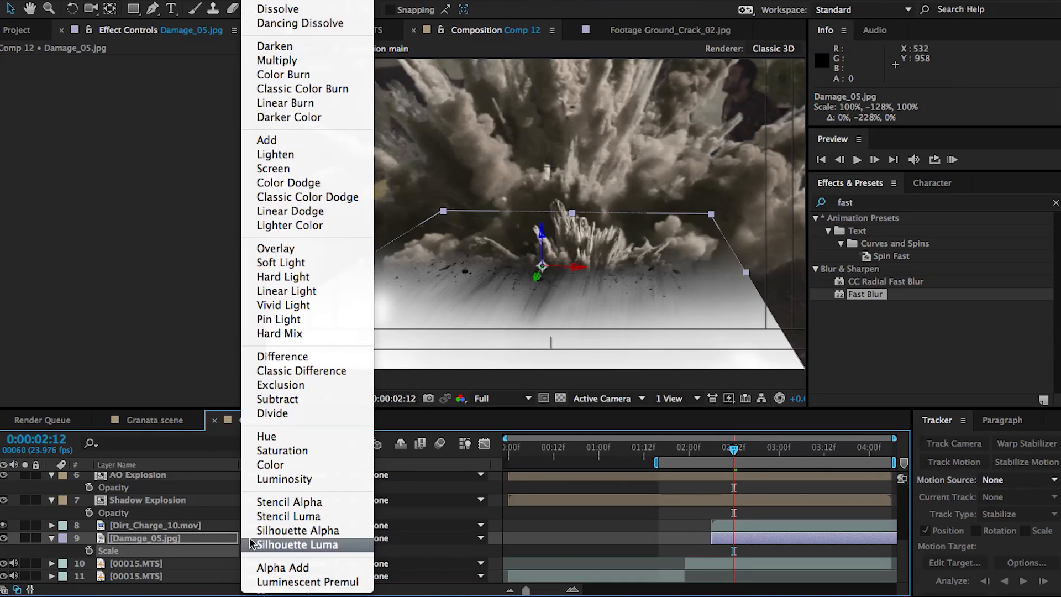
left_click(295, 62)
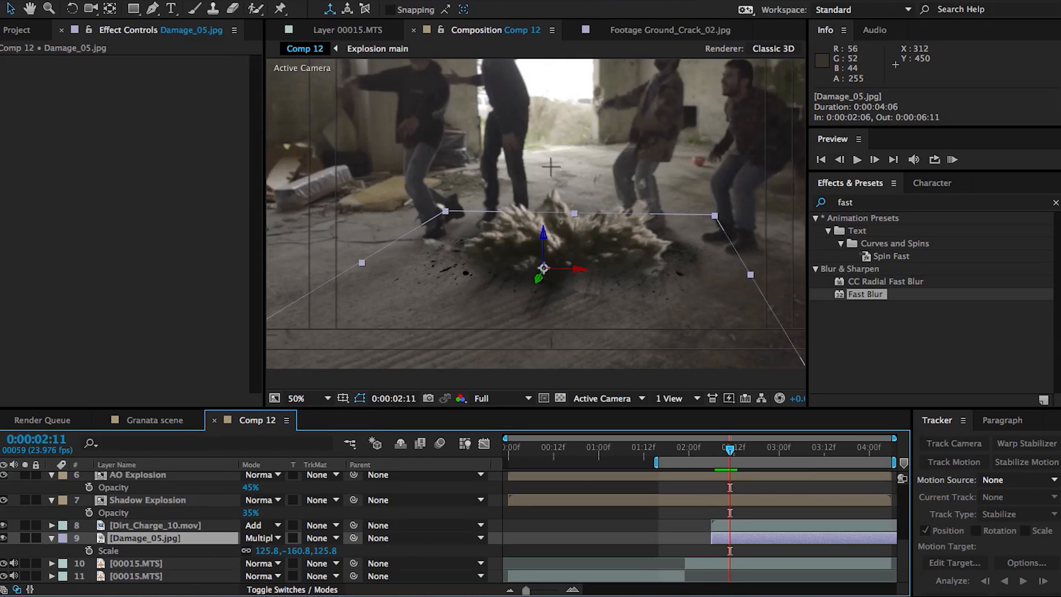
Draw a small elliptical mask on Damage_05.jpg at the explosion's base and set a Mask Path keyframe at 0:00:02:11.
left_click_drag(135, 12, 192, 40)
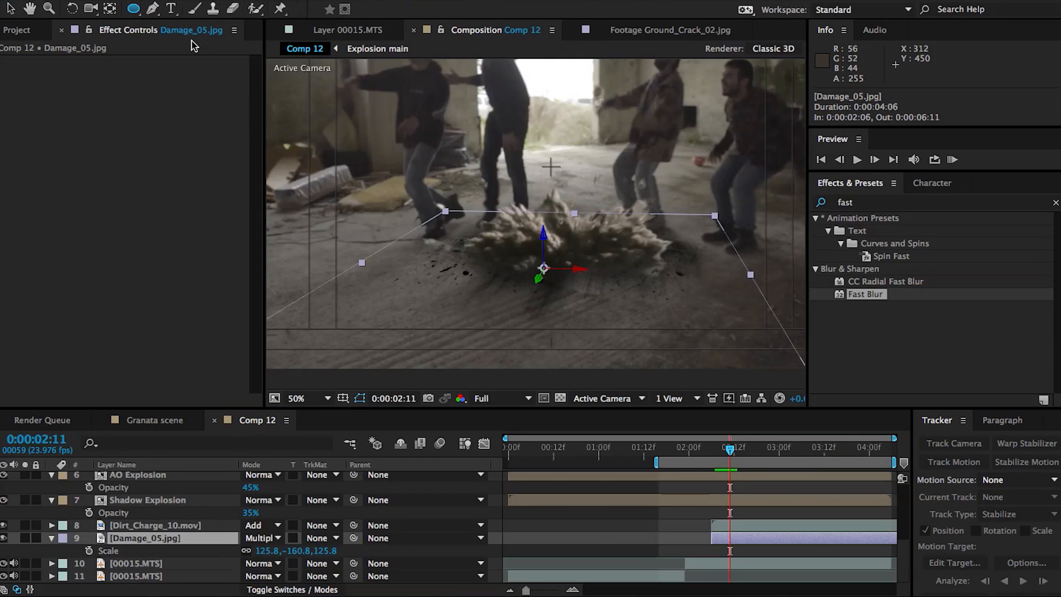
left_click_drag(520, 259, 575, 271)
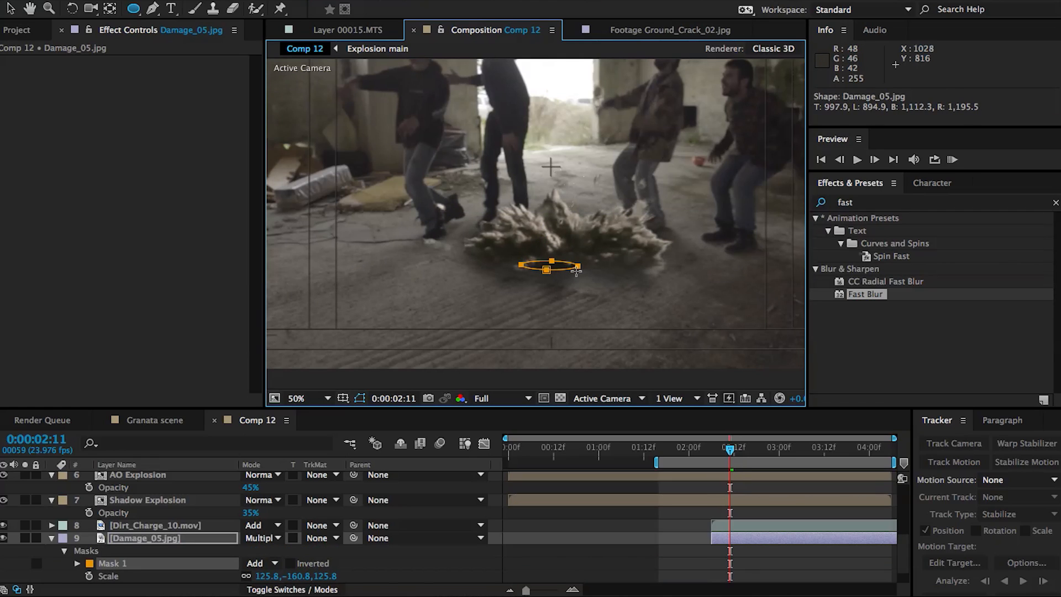
left_click(10, 10)
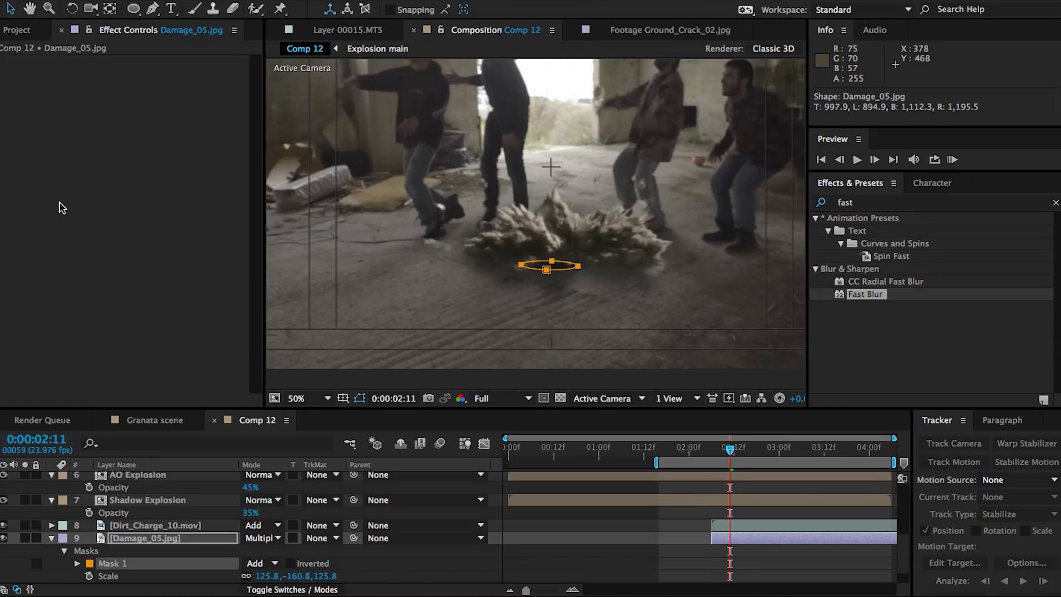
key("m")
left_click(102, 563)
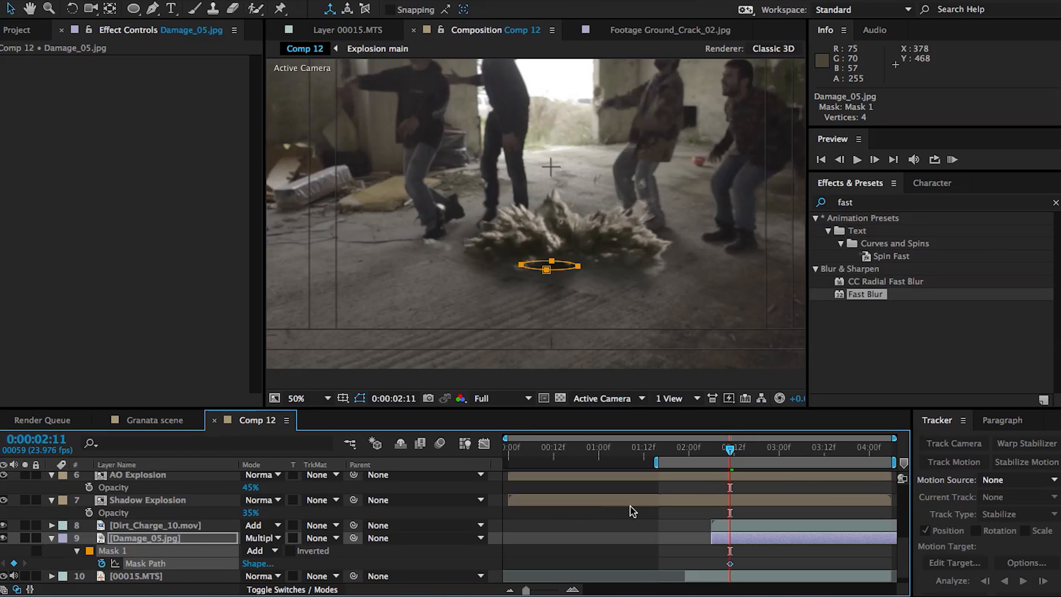
Expand the Damage_05.jpg mask at 0:00:02:15 by pulling its points outward until it covers most of the floor around the explosion.
key("Page_Up")
key("Page_Down")
key("Page_Down")
key("Page_Down")
key("Page_Down")
key("Page_Down")
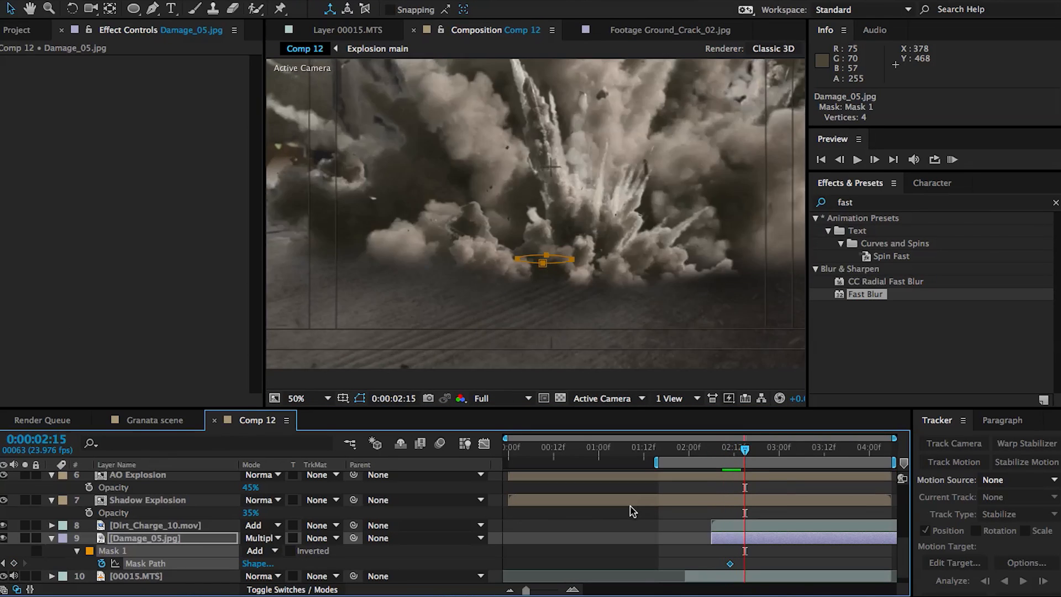
left_click(542, 264)
left_click_drag(518, 259, 547, 437)
left_click_drag(572, 260, 820, 259)
left_click_drag(510, 254, 529, 167)
left_click_drag(342, 251, 345, 227)
left_click_drag(340, 254, 318, 270)
Set the Mask Feather of Damage_05.jpg's mask to 68 pixels.
key("f")
left_click_drag(265, 564, 318, 564)
left_click(391, 560)
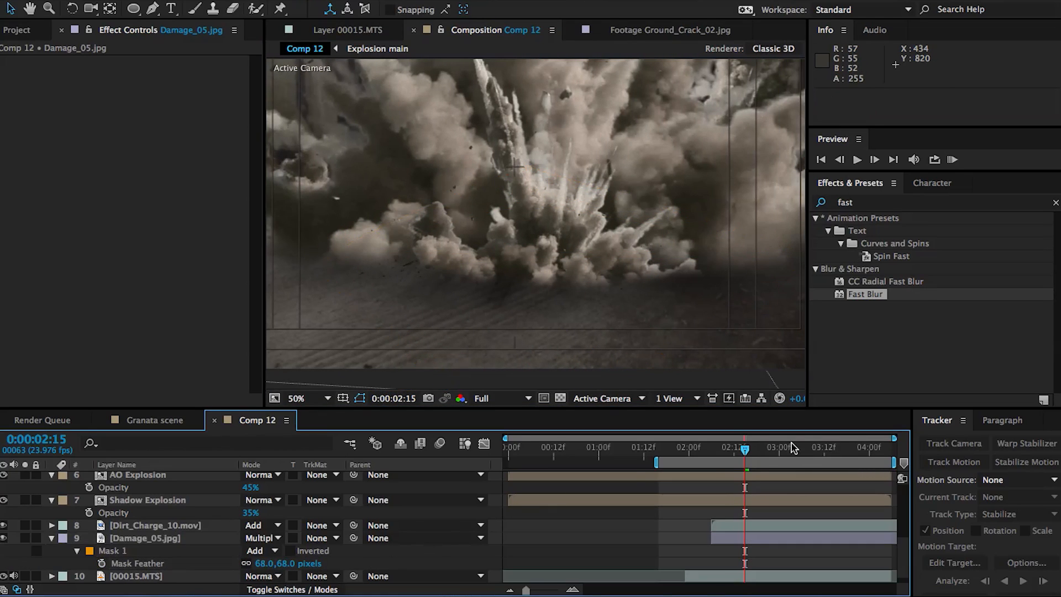
Keyframe the Opacity of Damage_05.jpg at 0% on 0:00:02:10 and 100% on 0:00:02:12.
left_click(729, 451)
mouse_move(726, 451)
left_mouse_down()
mouse_move(753, 448)
mouse_move(730, 450)
left_mouse_up()
left_click(730, 539)
key("t")
key("Page_Down")
key("Page_Down")
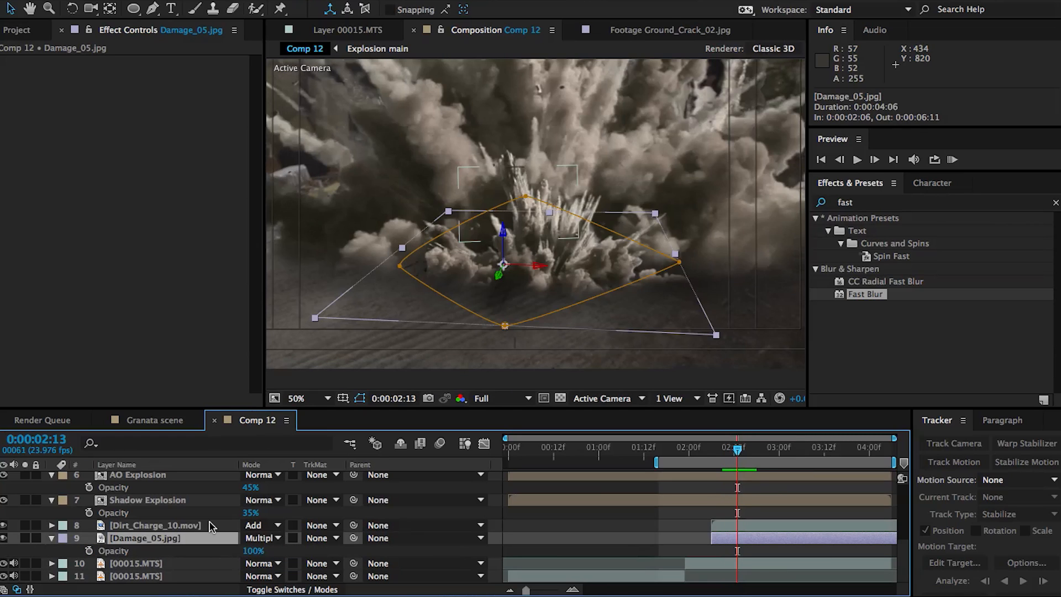
key("Page_Up")
left_click(89, 551)
key("Page_Up")
key("Page_Up")
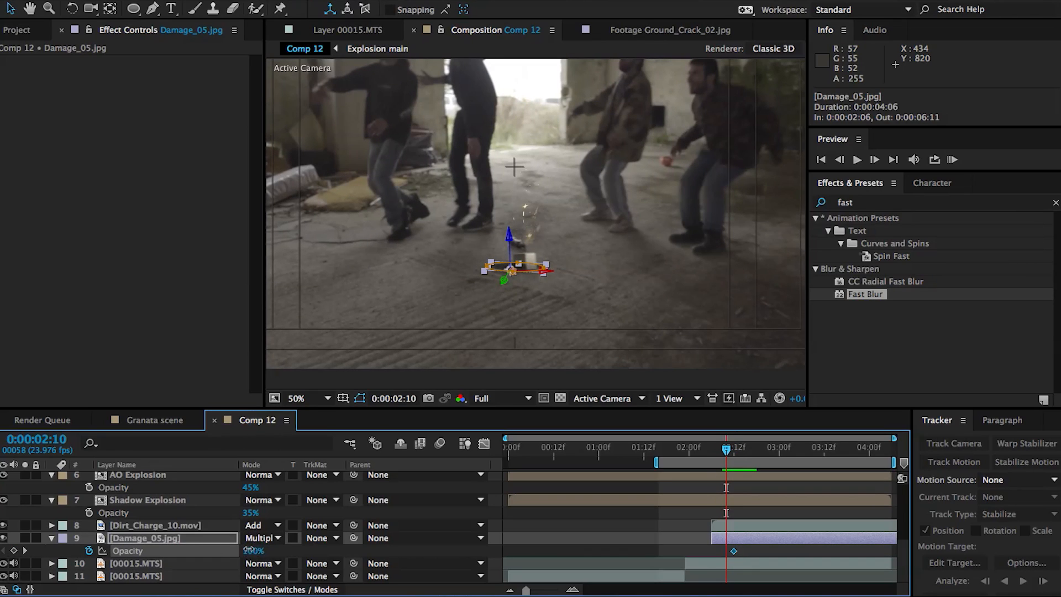
left_click(498, 557)
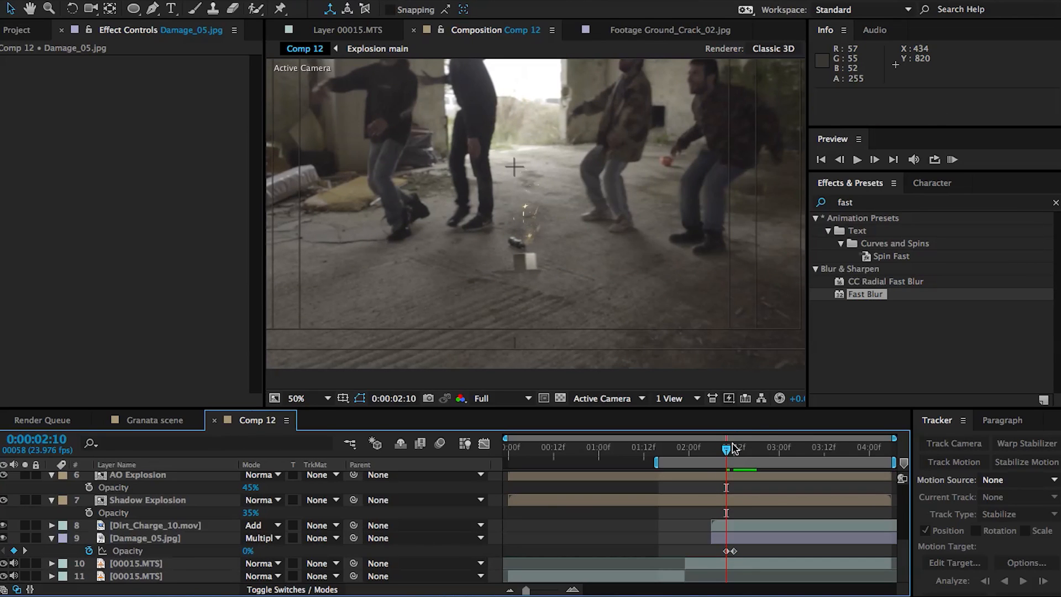
Duplicate the Damage_05.jpg layer at 0:00:02:15 and move the copy across the floor to the explosion's right.
mouse_move(729, 451)
left_mouse_down()
mouse_move(760, 452)
mouse_move(746, 454)
left_mouse_up()
left_click(745, 539)
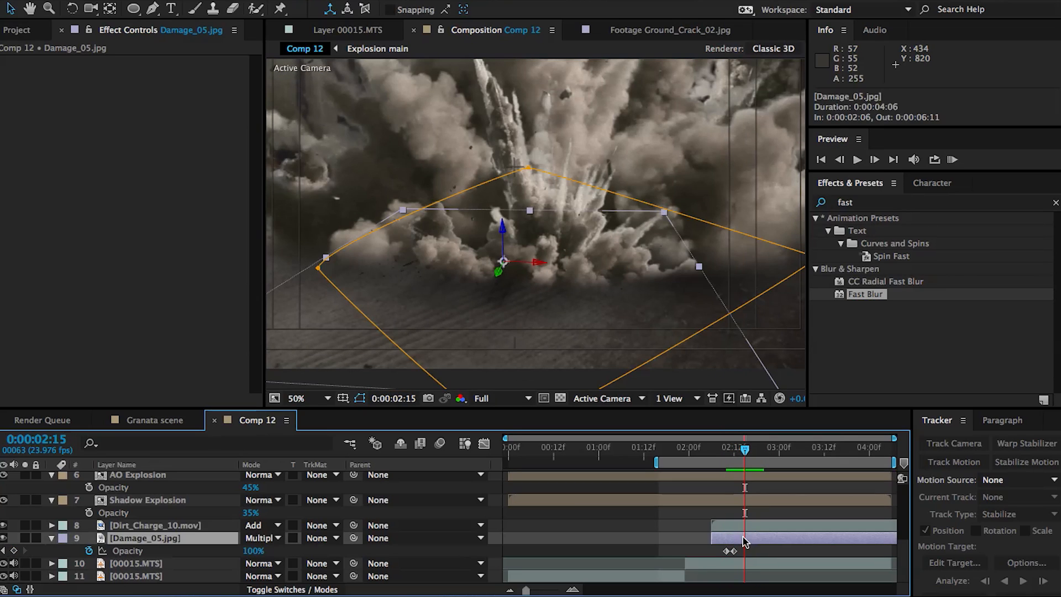
key("ctrl+d")
left_click_drag(525, 269, 754, 386)
left_click_drag(633, 288, 805, 273)
Duplicate the Damage_05.jpg layer once more, rotate the copy and move it across the floor to the explosion's left.
key("ctrl+d")
key("w")
left_click_drag(665, 248, 641, 251)
key("v")
left_click_drag(649, 289, 240, 293)
left_click_drag(578, 235, 558, 243)
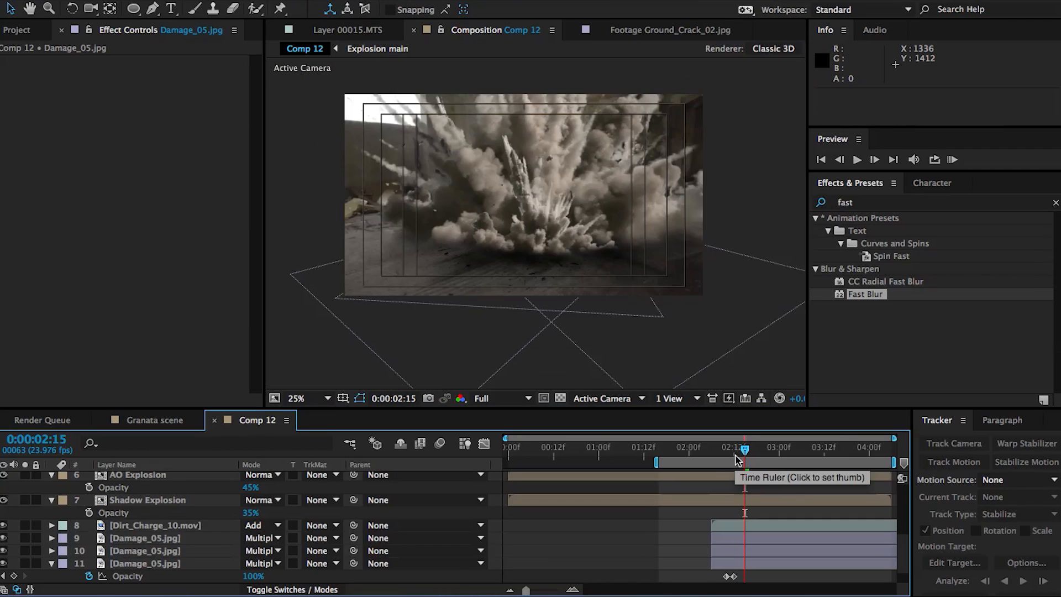
Reposition the Damage_05.jpg copy on the explosion's left (layer 9) across the floor at 0:00:02:12.
mouse_move(736, 453)
left_mouse_down()
mouse_move(723, 452)
mouse_move(733, 453)
left_mouse_up()
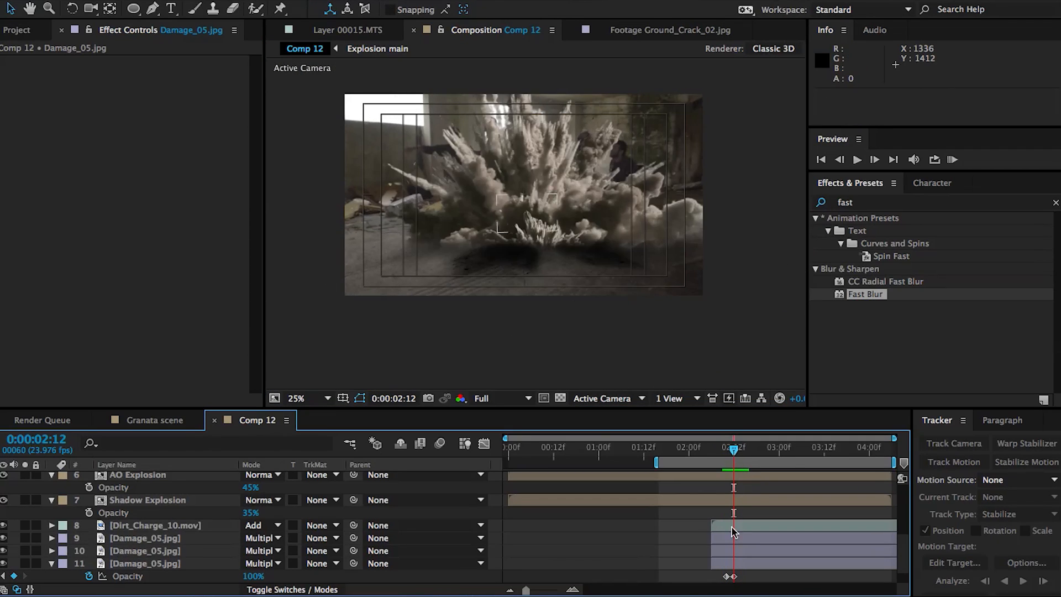
scroll(528, 270, "up", 2)
left_click(742, 538)
key("m")
left_click(4, 563)
key("Page_Down")
left_click_drag(541, 308, 577, 310)
left_click(498, 517)
left_click_drag(734, 451, 733, 454)
left_click(728, 538)
mouse_move(421, 300)
left_mouse_down()
mouse_move(501, 273)
mouse_move(436, 290)
left_mouse_up()
left_click_drag(731, 452, 734, 453)
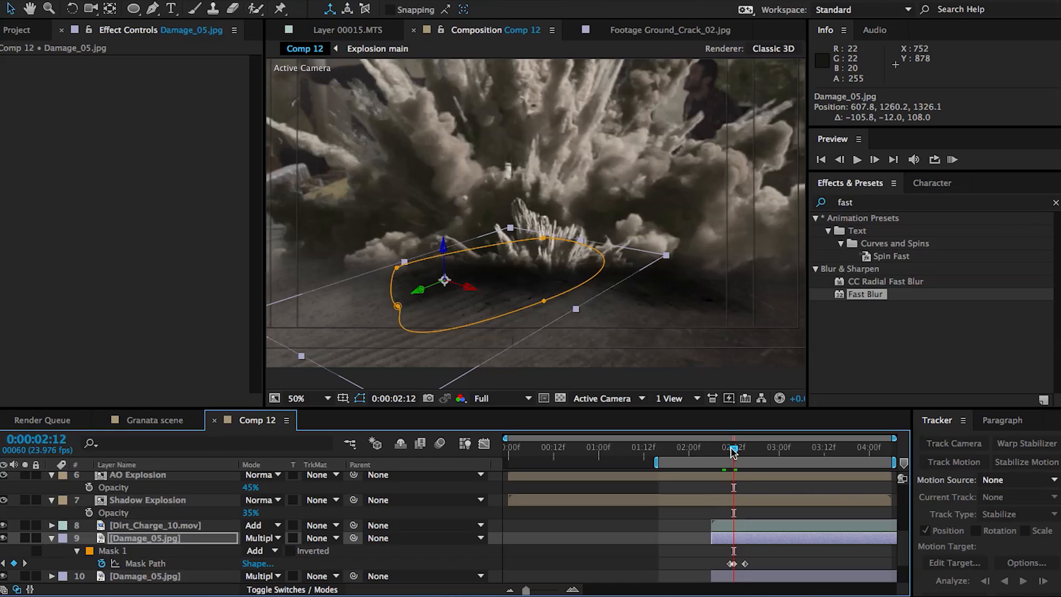
Move the Damage_05.jpg copy on the explosion's right (layer 10) inward on the floor at 0:00:02:12.
left_click(733, 577)
left_click_drag(697, 301, 673, 291)
left_click_drag(734, 450, 742, 445)
Set the 0:00:02:12 Opacity keyframe of the left Damage_05.jpg copy (layer 9) to 50%.
left_click(188, 538)
key("t")
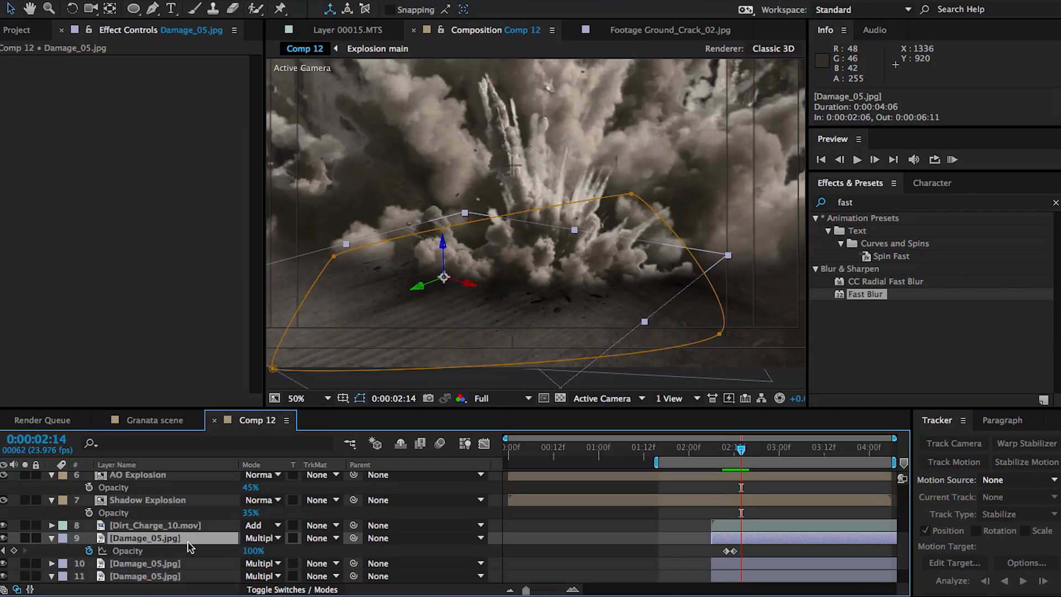
left_click(4, 551)
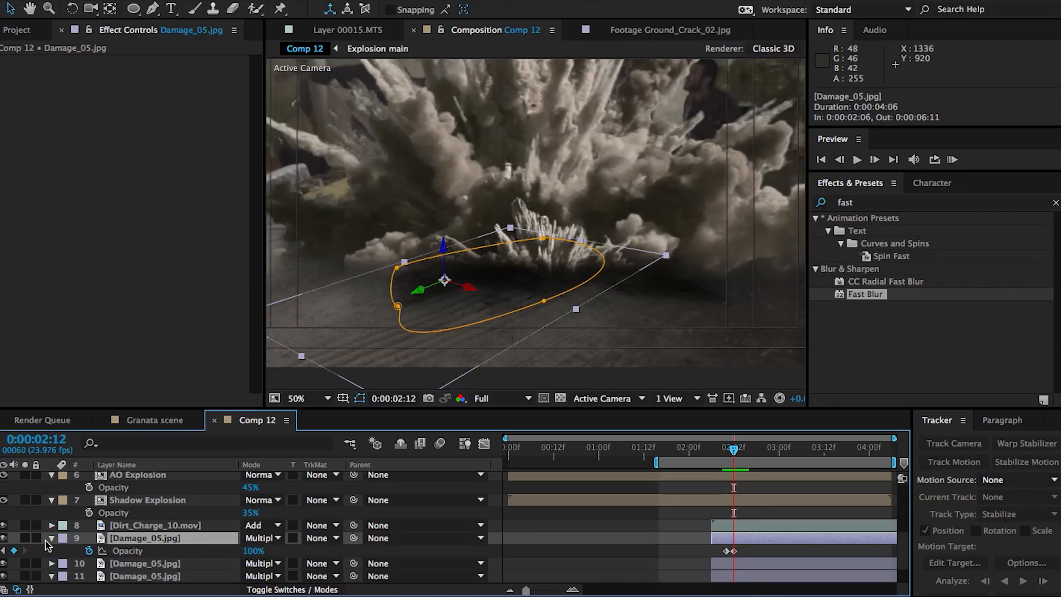
type("60")
key("Return")
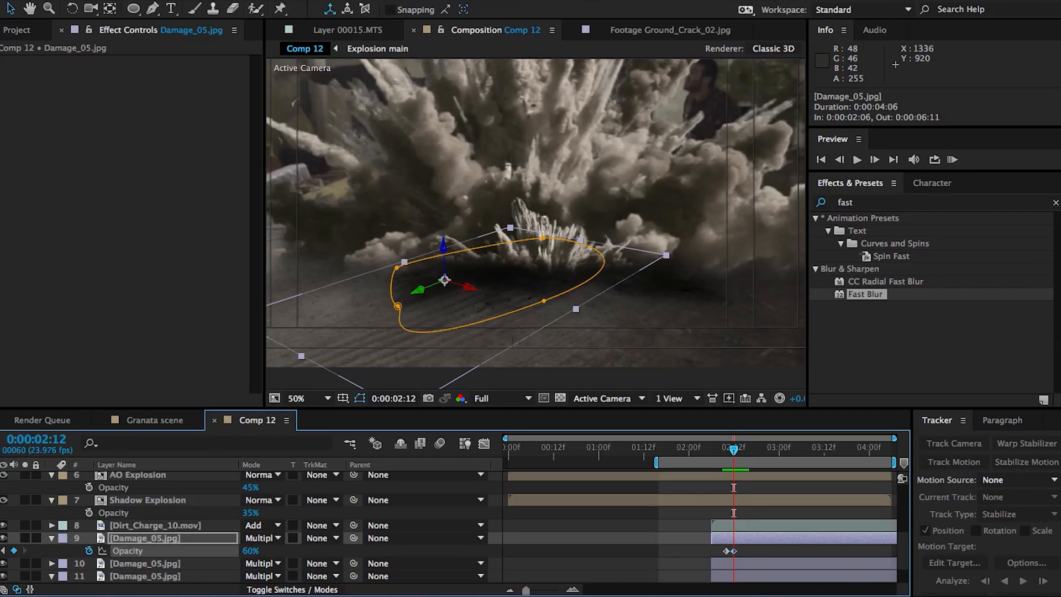
left_click(250, 551)
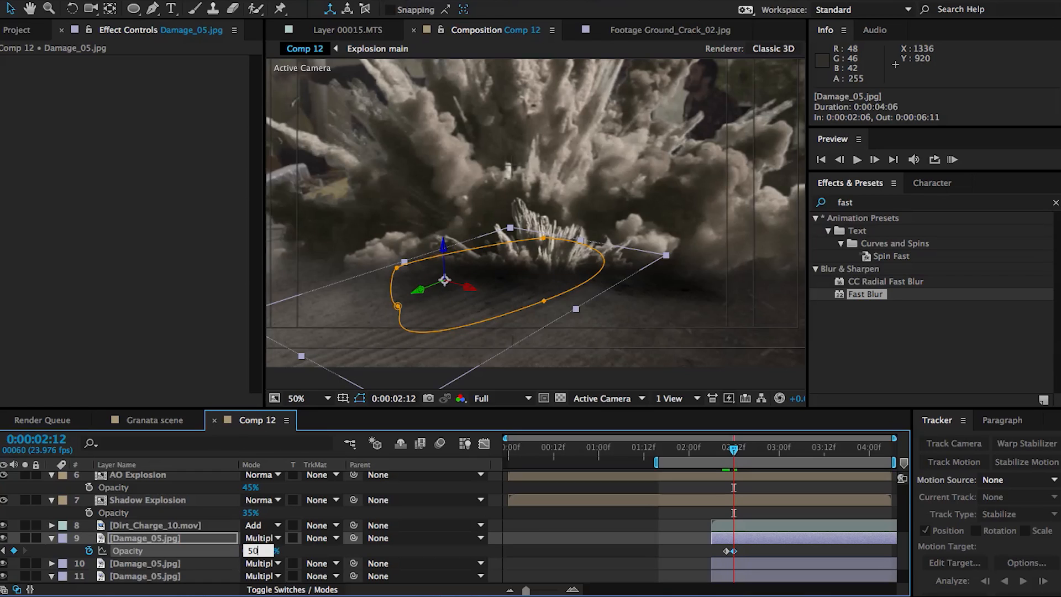
Set the 0:00:02:12 Opacity keyframes of the other Damage_05.jpg layers to 60% on layer 10 and 55% on layer 11.
left_click(166, 564)
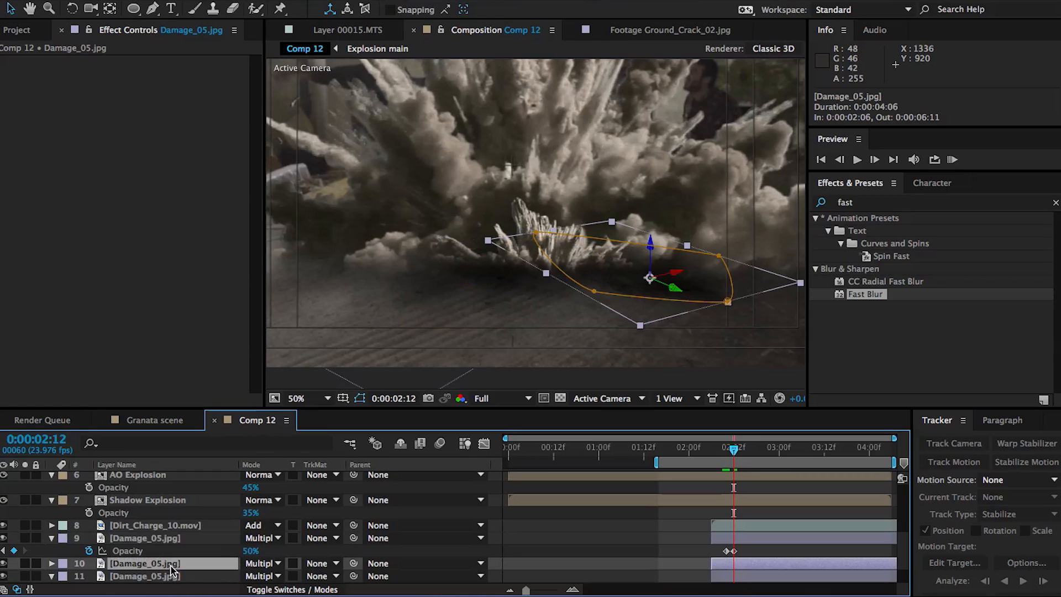
key("t")
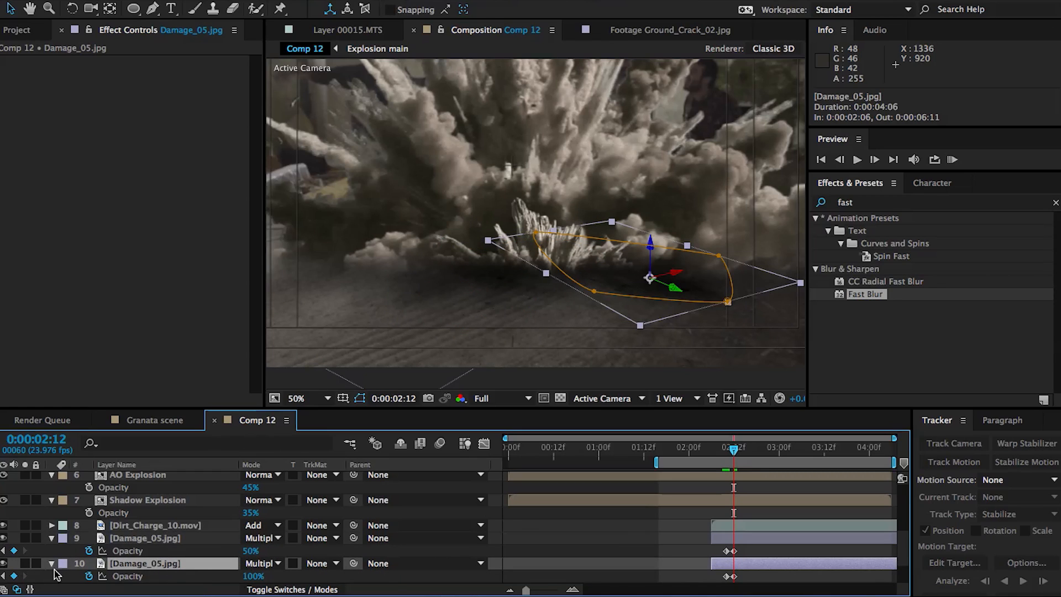
key("Return")
scroll(221, 547, "down", 4)
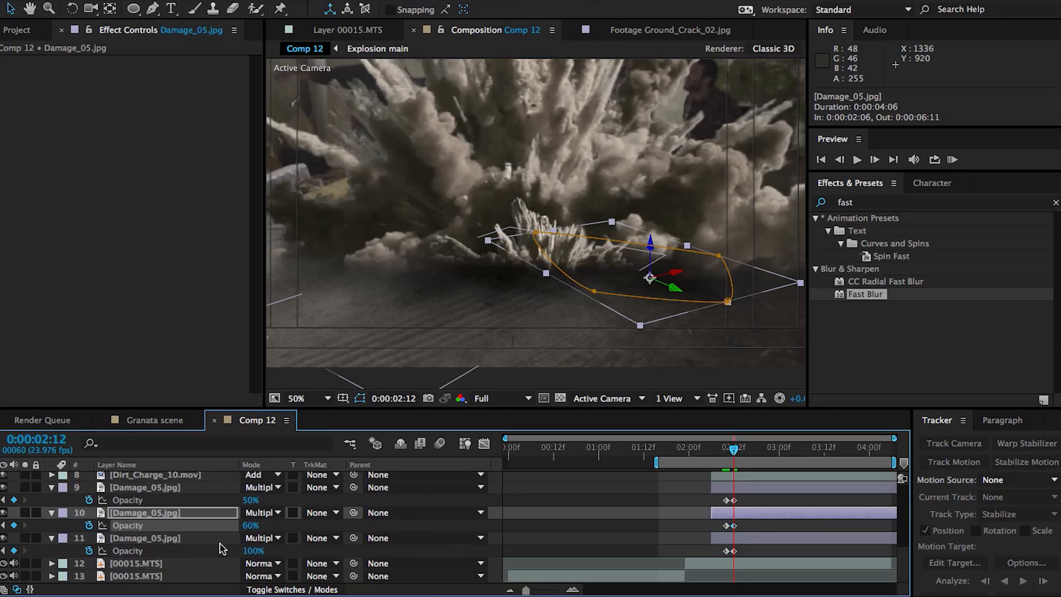
left_click(253, 550)
type("55")
key("Return")
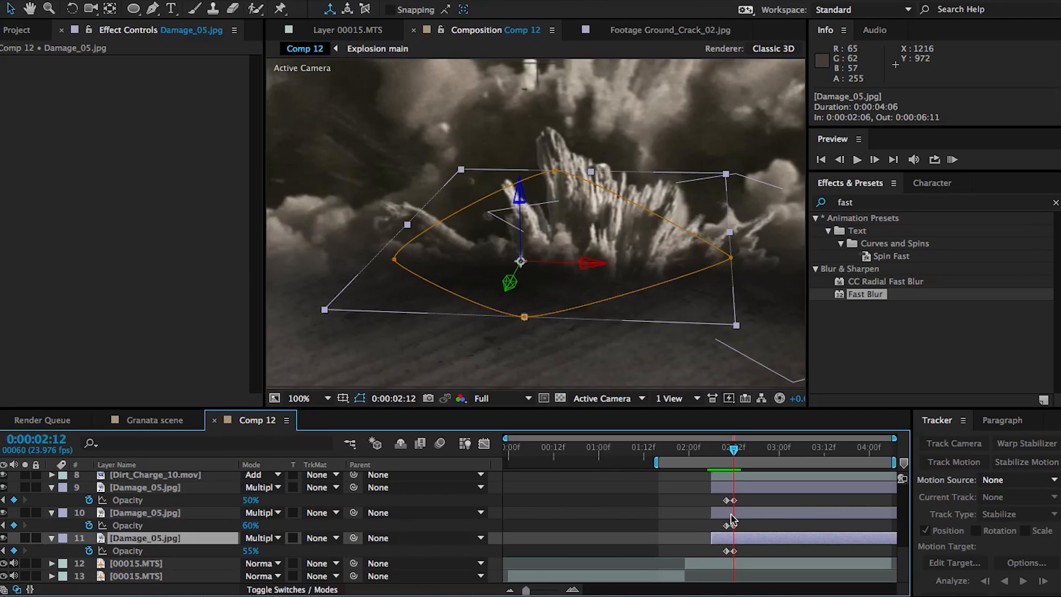
Delay the Damage_05.jpg copies in the timeline, layer 10 by two frames and layer 9 by one frame.
left_click_drag(731, 514, 737, 513)
left_click_drag(733, 488, 736, 489)
left_click_drag(710, 449, 759, 451)
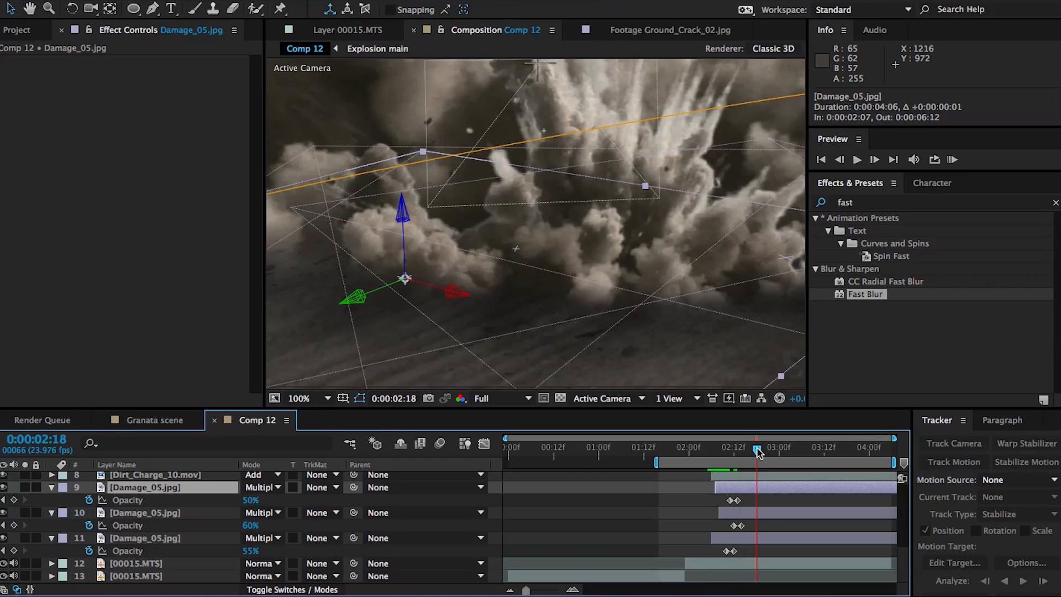
scroll(601, 322, "down", 1)
scroll(602, 322, "down", 1)
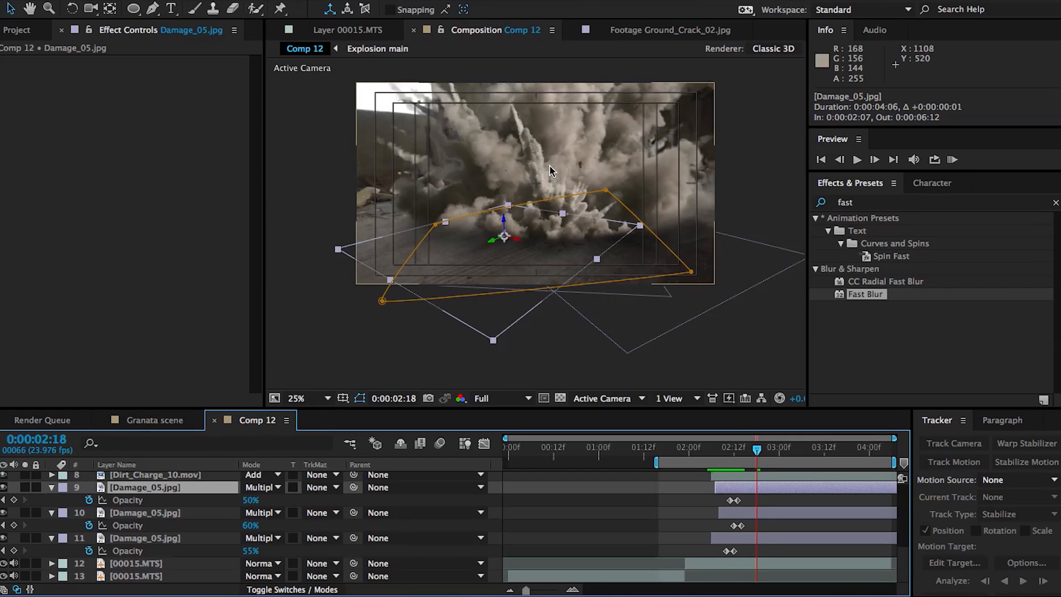
Add Ground_Crack_02.jpg to Comp 12 directly below the Damage_05.jpg layers and make it a 3D layer.
key("ctrl+0")
left_click_drag(57, 278, 133, 558)
left_click(291, 589)
left_click(324, 564)
Copy the Position and Orientation of the lowest Damage_05.jpg layer onto Ground_Crack_02.jpg.
left_click(155, 539)
key("p")
left_click(123, 551)
left_click(135, 566)
key("super+v")
left_click(135, 539)
key("r")
left_click(135, 552)
scroll(136, 556, "down", 3)
left_click(142, 554)
key("super+v")
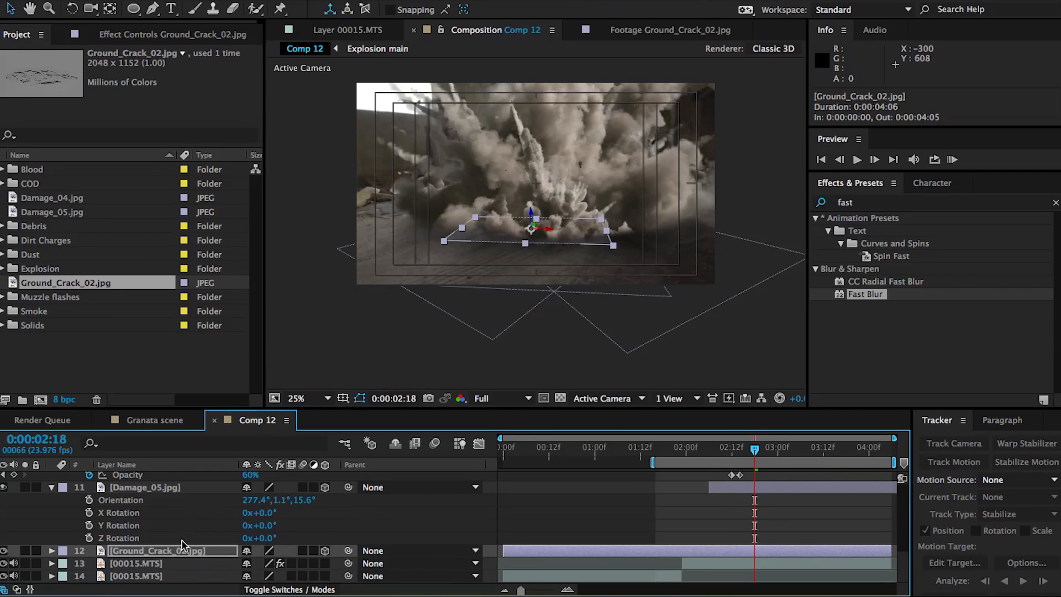
Scale Ground_Crack_02.jpg to 192% overall and stretch its vertical scale to about 275%.
key("s")
left_click_drag(296, 564, 364, 565)
scroll(486, 271, "up", 2)
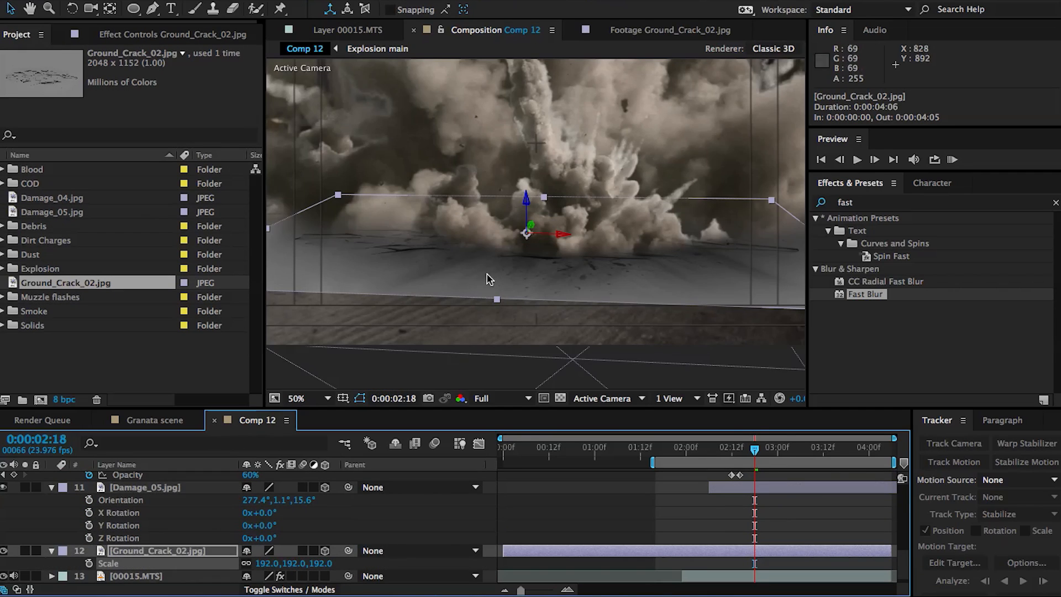
left_click_drag(497, 299, 477, 350)
Set the blending mode of Ground_Crack_02.jpg to Overlay.
left_click(266, 590)
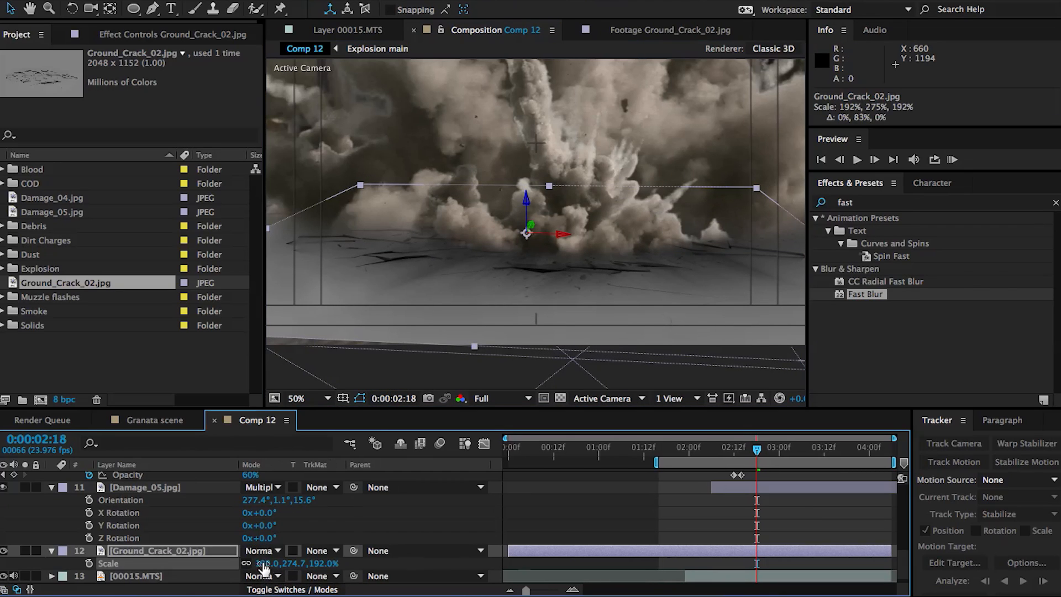
left_click(257, 551)
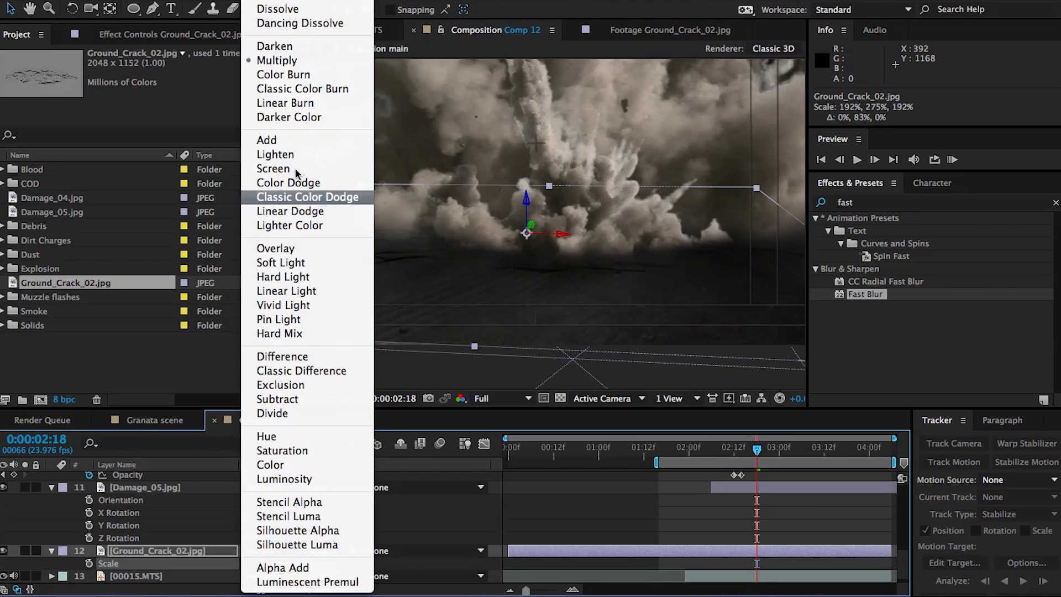
left_click(290, 250)
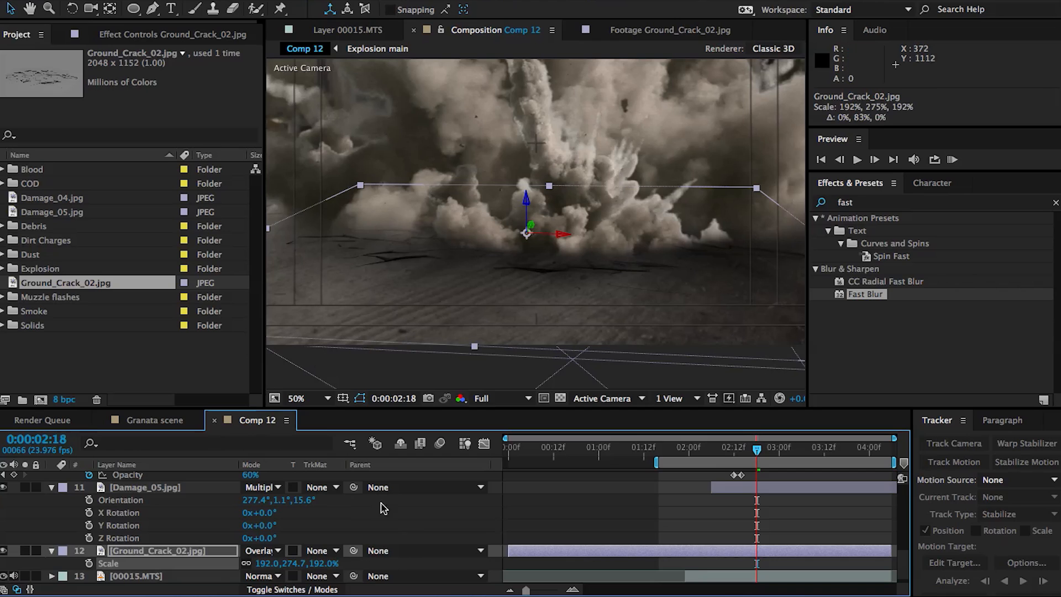
left_click(453, 514)
scroll(433, 265, "down", 2)
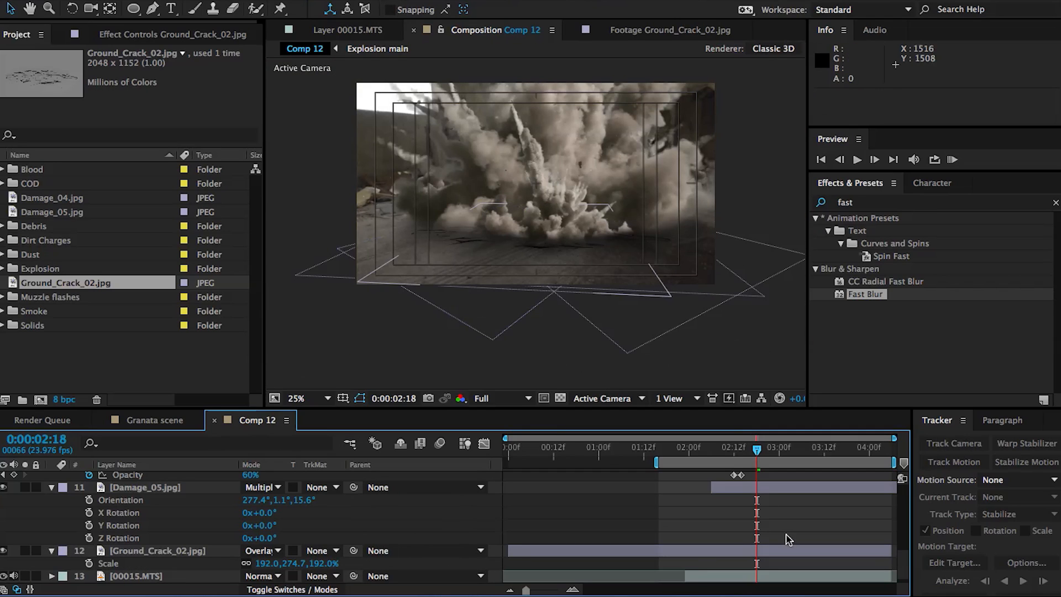
At 0:00:03:00, move Ground_Crack_02.jpg forward along the floor to a position of about 862.5, 1286, 1089.
left_click_drag(731, 457, 779, 456)
scroll(604, 339, "up", 2)
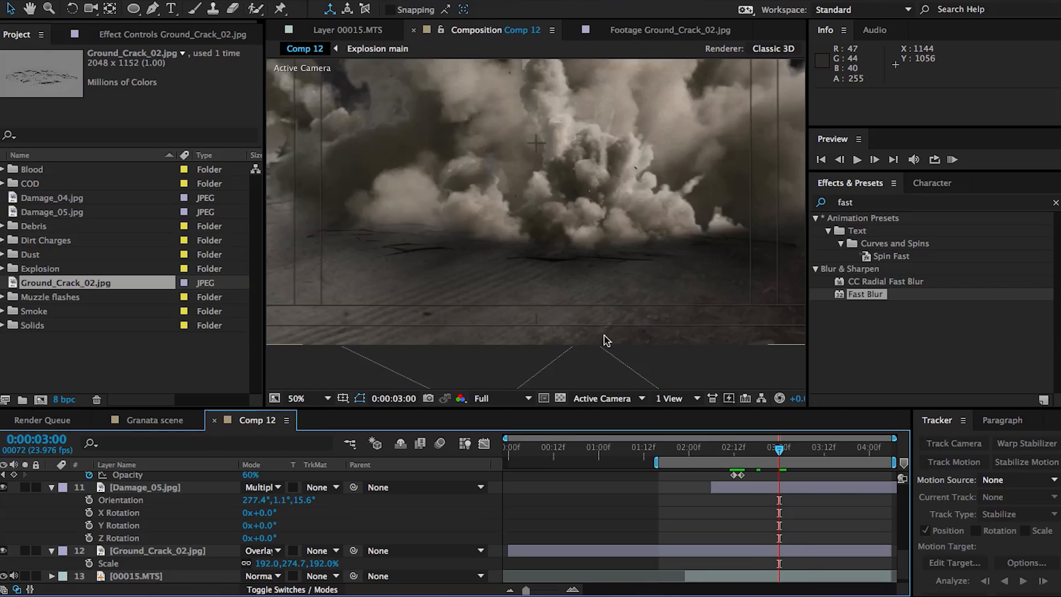
left_click(539, 226)
left_click_drag(539, 225, 486, 393)
Find the Corner Pin effect and apply it to Ground_Crack_02.jpg.
left_click(855, 202)
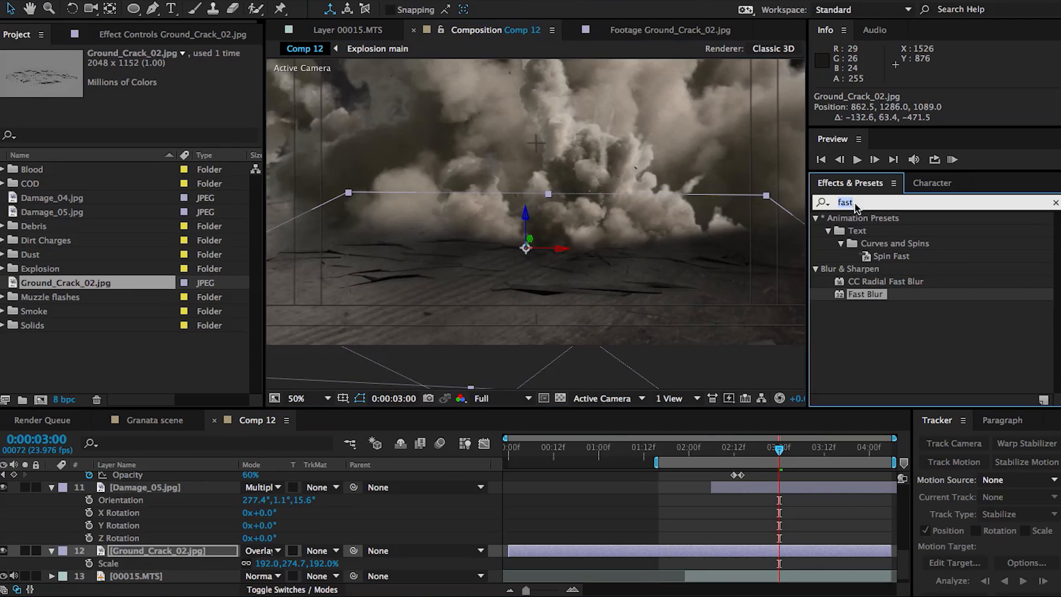
type("corner")
left_click_drag(862, 275, 776, 537)
left_click_drag(774, 549, 774, 550)
Stretch the crack image's Corner Pin corners to upper left -746, -756, upper right 2405, -567.8, lower left -25.6, 984.3 and lower right 2010.3, 972.1.
left_click_drag(409, 193, 335, 167)
left_click_drag(766, 196, 786, 166)
left_click_drag(335, 168, 324, 158)
key("comma")
left_click_drag(275, 284, 310, 273)
left_click_drag(801, 321, 741, 284)
key("period")
left_click_drag(329, 163, 284, 152)
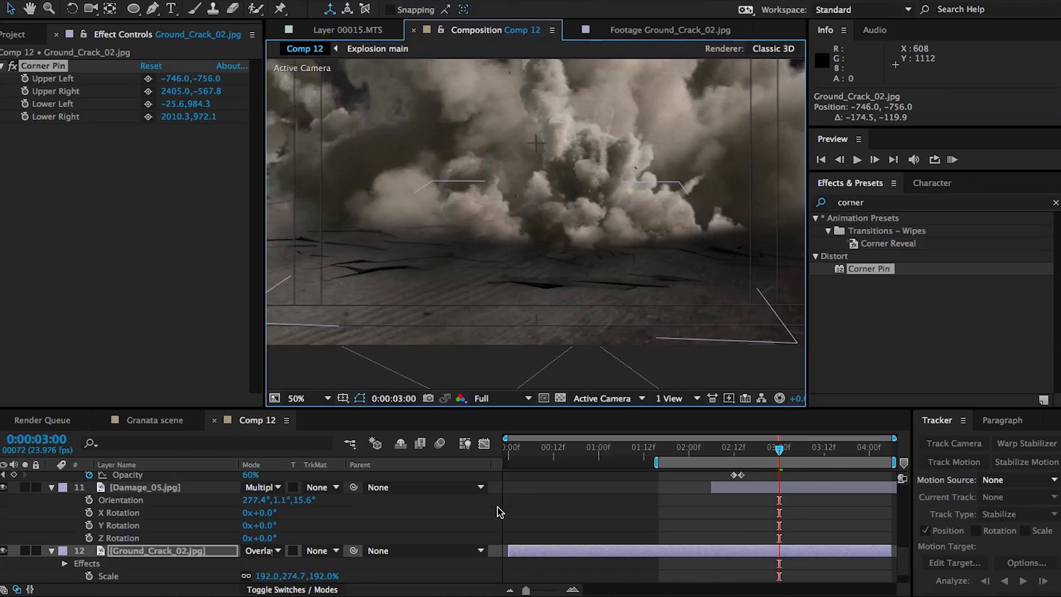
key("comma")
Add a full-layer elliptical mask to Ground_Crack_02.jpg and keyframe its Mask Path at 0:00:02:13.
left_click(670, 553)
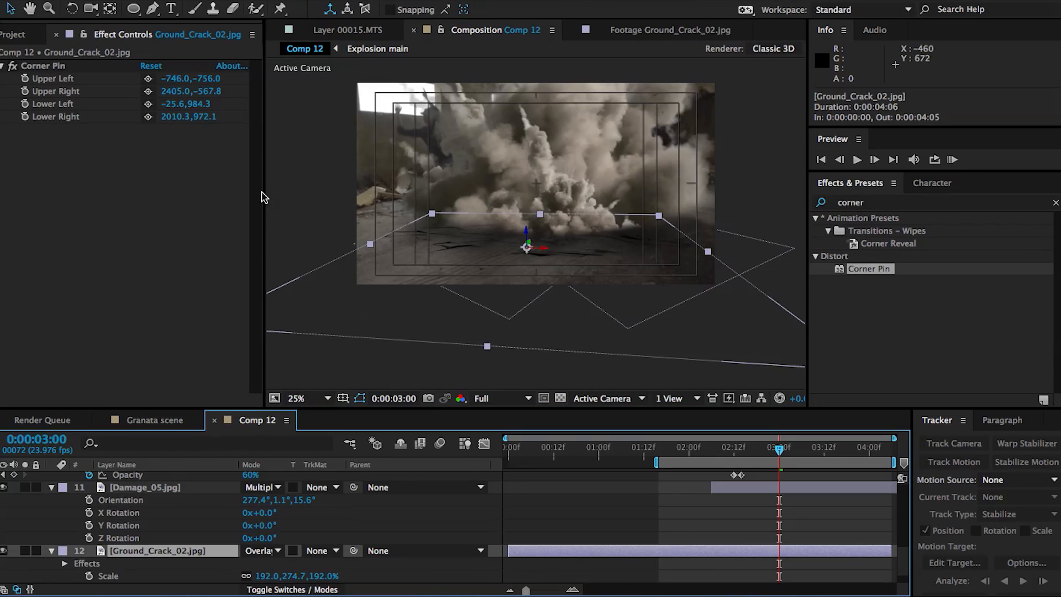
double_click(133, 9)
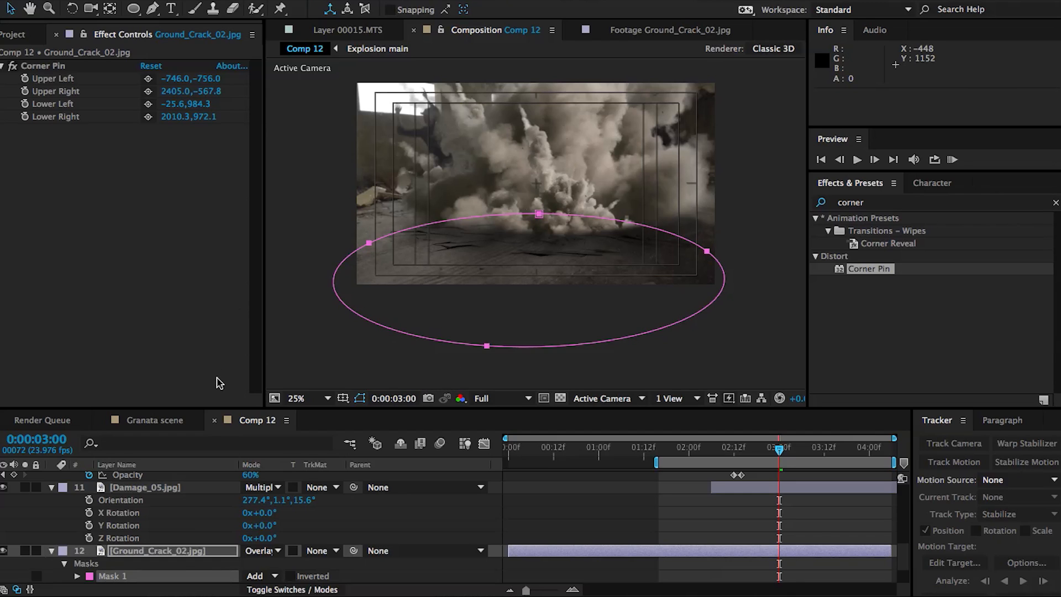
left_click(281, 450)
key("m")
left_click(737, 449)
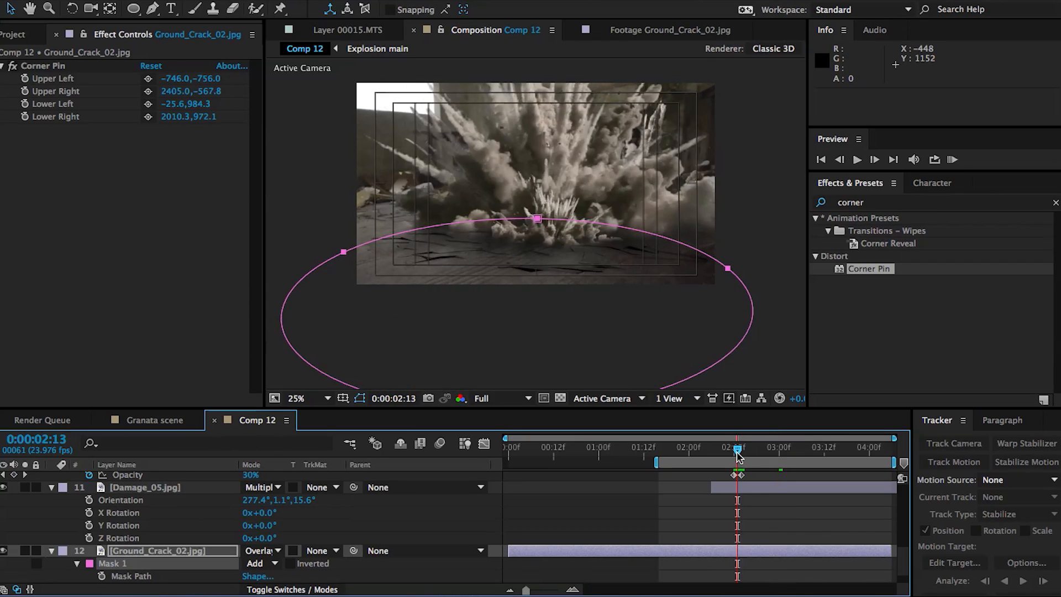
left_click(102, 576)
At 0:00:02:11, shrink the Ground_Crack_02.jpg mask to a small flat ellipse around the initial blast.
left_click_drag(737, 446, 730, 446)
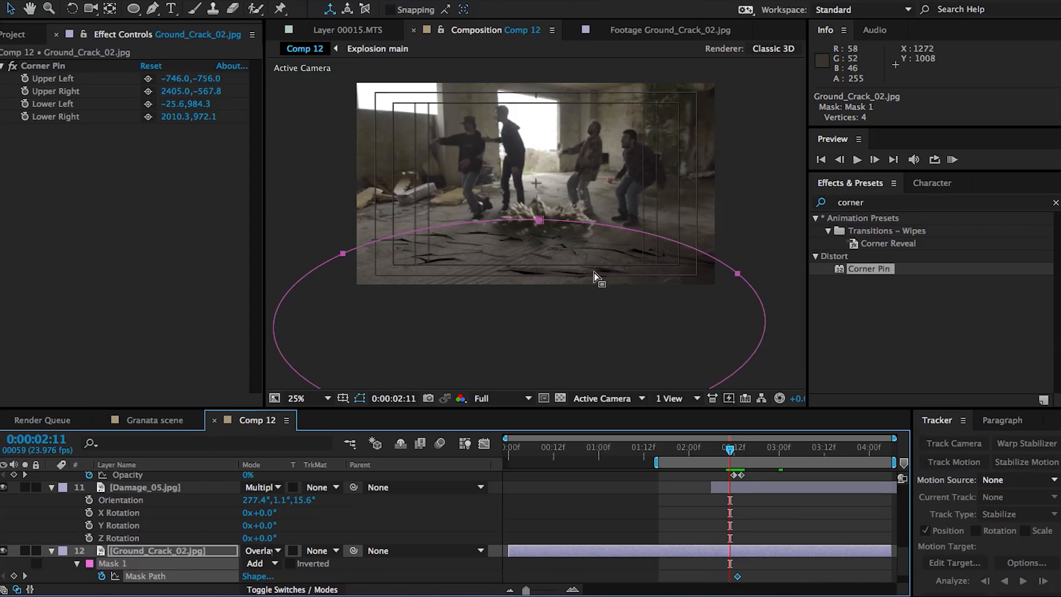
left_click_drag(595, 273, 594, 220)
left_click_drag(426, 369, 538, 184)
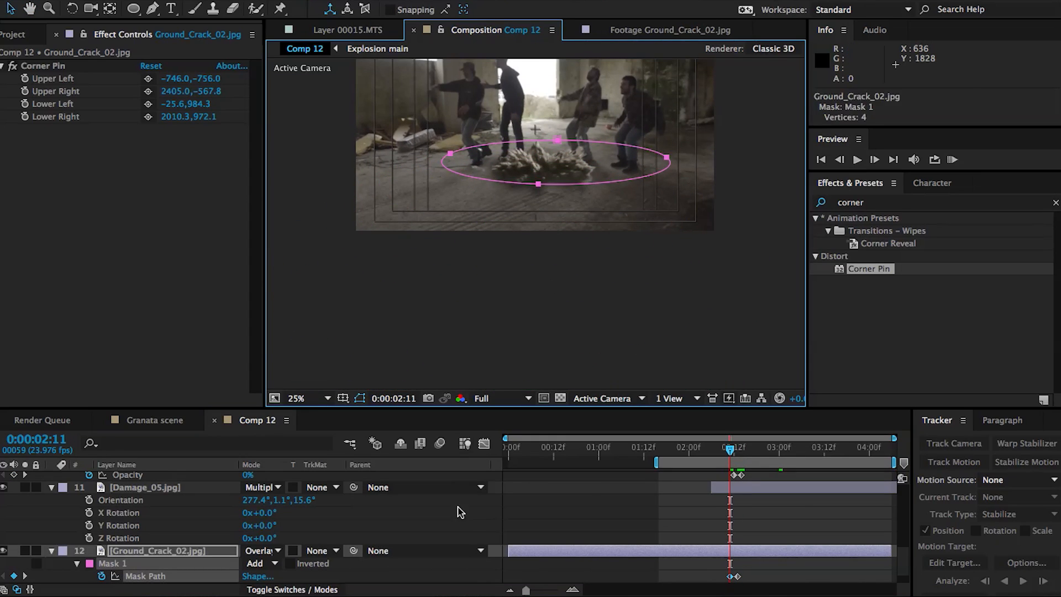
left_click(458, 512)
left_click_drag(735, 450, 738, 450)
Set the Mask Feather of Ground_Crack_02.jpg's mask to 5 pixels and check the crack reveal.
left_click(158, 551)
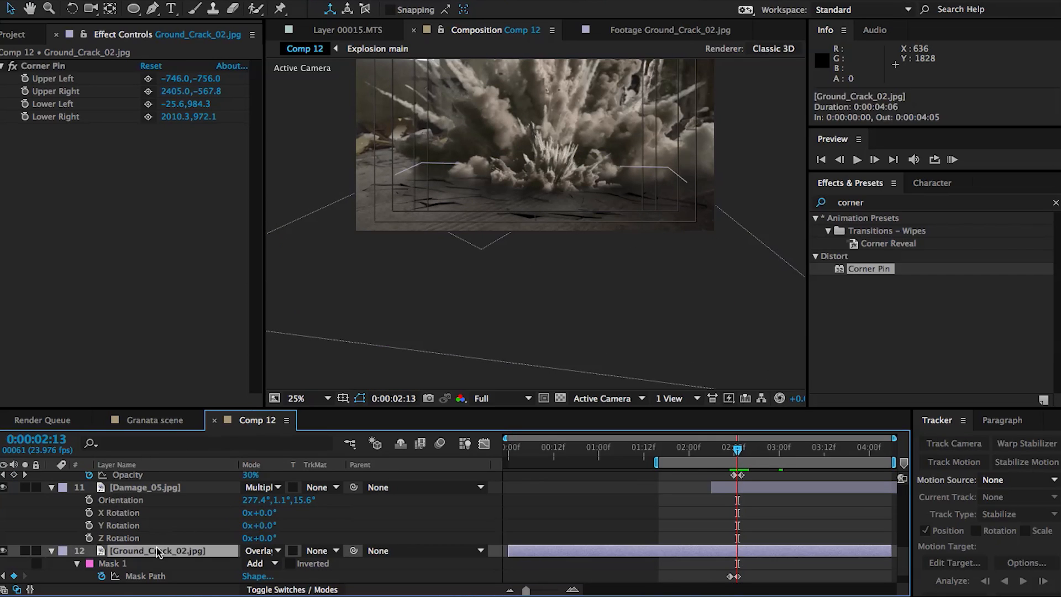
left_click(262, 576)
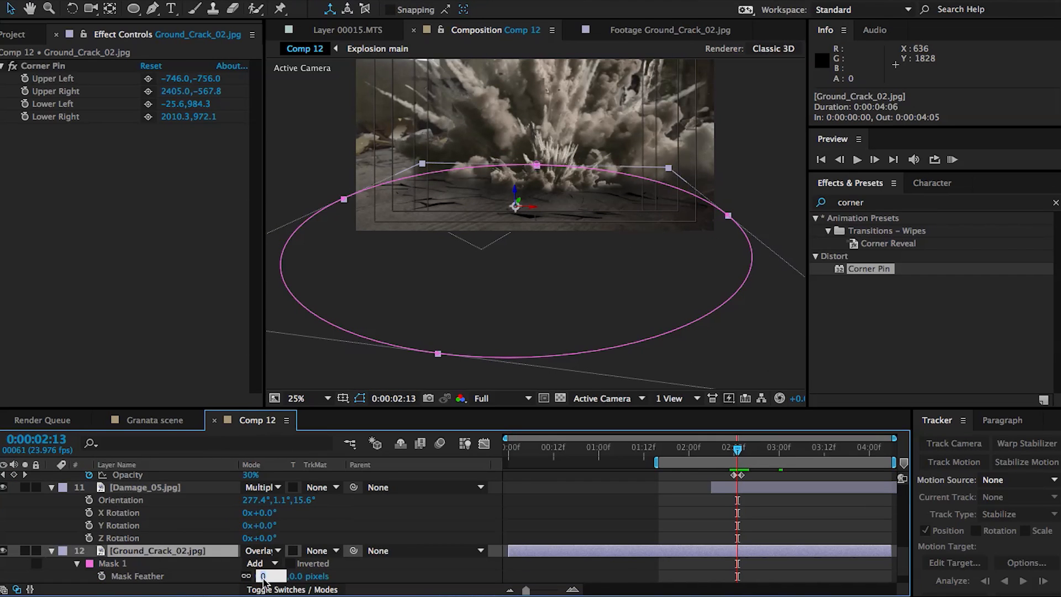
type("5")
key("Return")
left_click(494, 512)
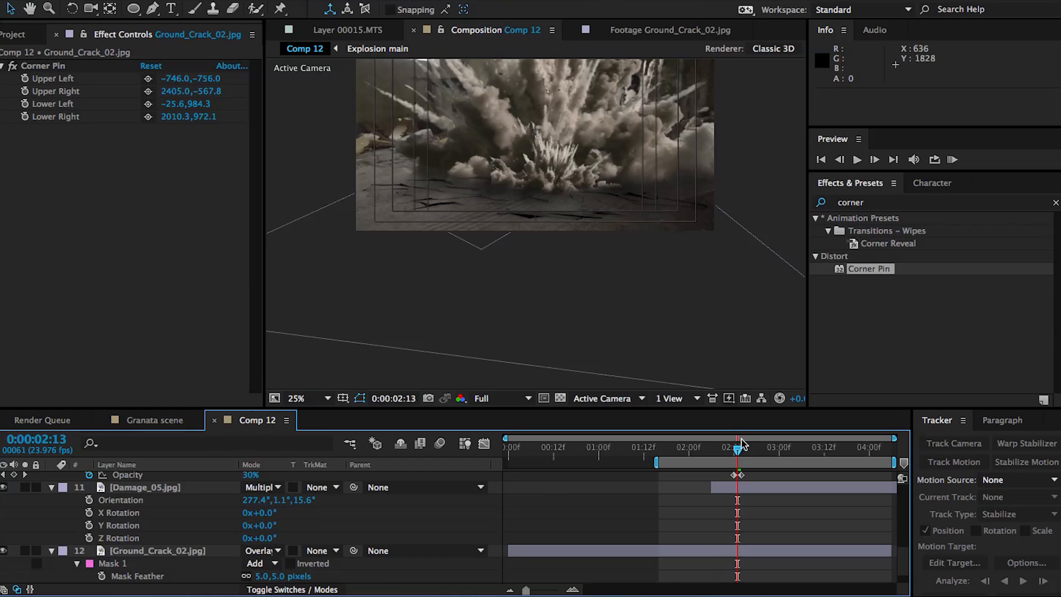
left_click_drag(726, 450, 731, 450)
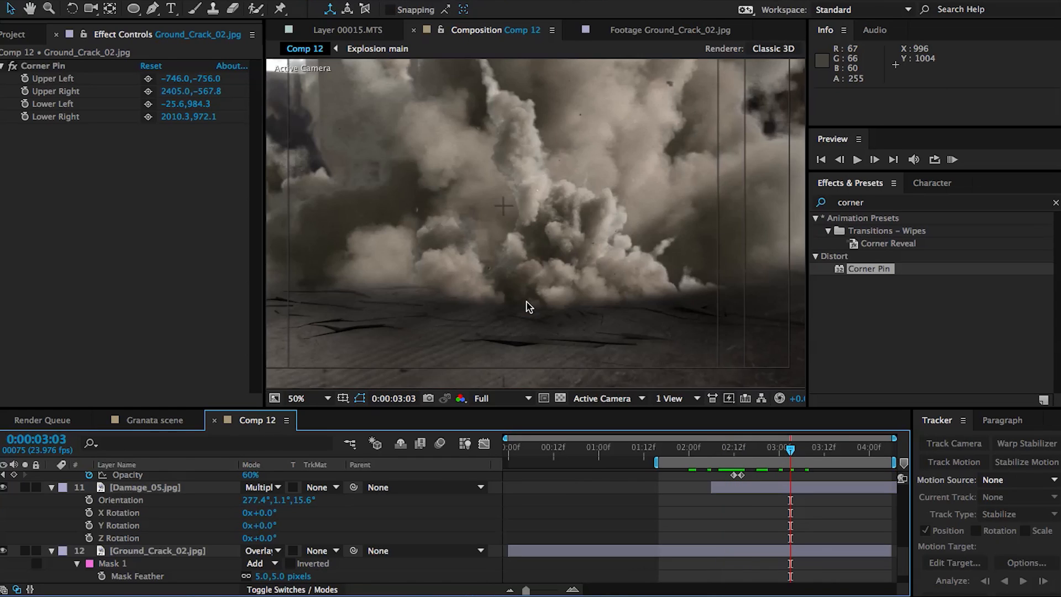
Apply Fast Blur to Ground_Crack_02.jpg with a Blurriness of 6 and preview the explosion.
scroll(529, 307, "up", 2)
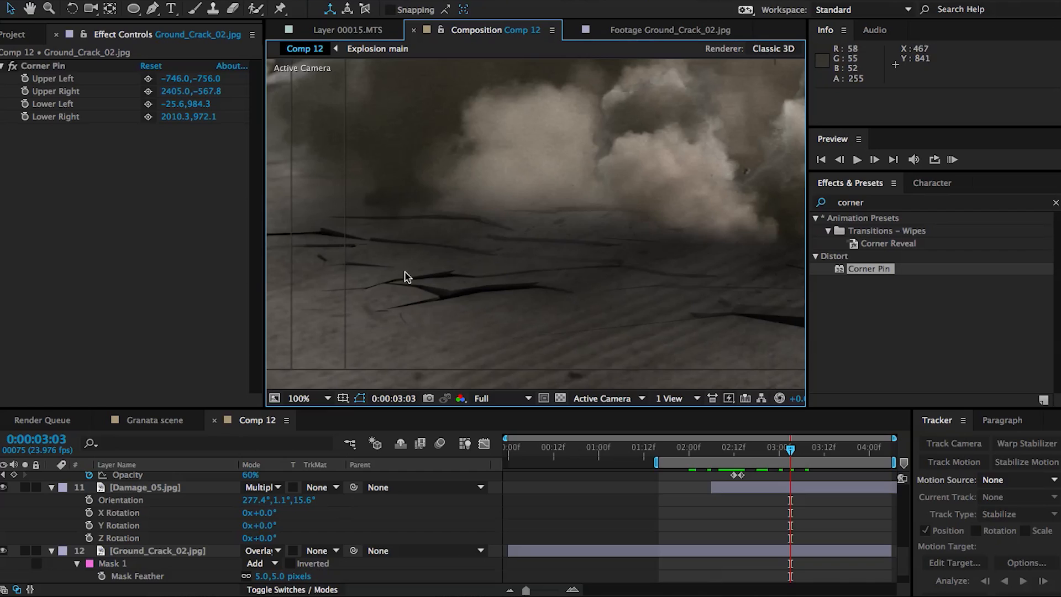
left_click(128, 551)
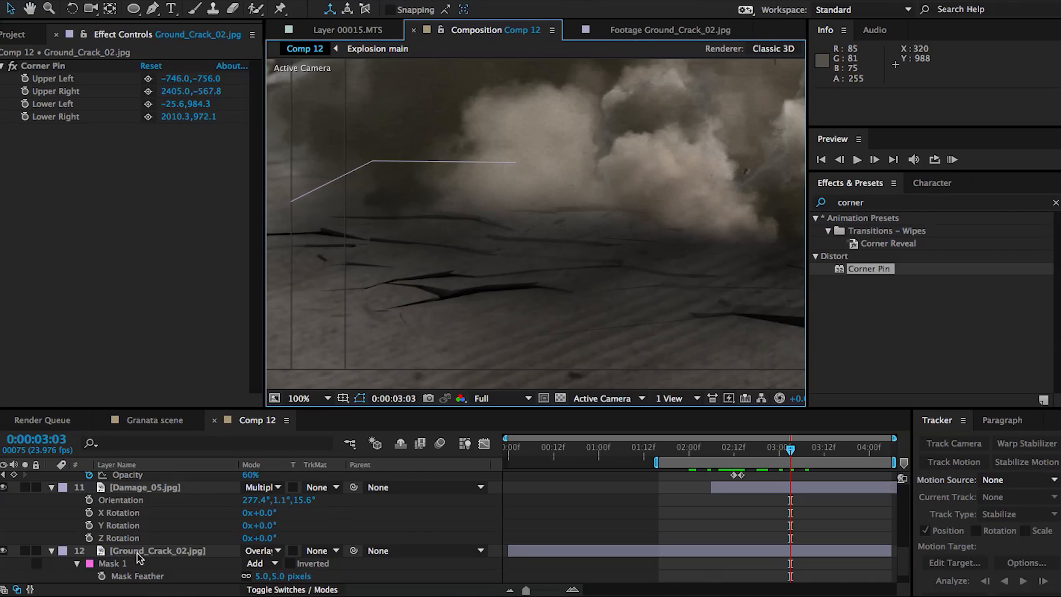
left_click(866, 202)
type("fast")
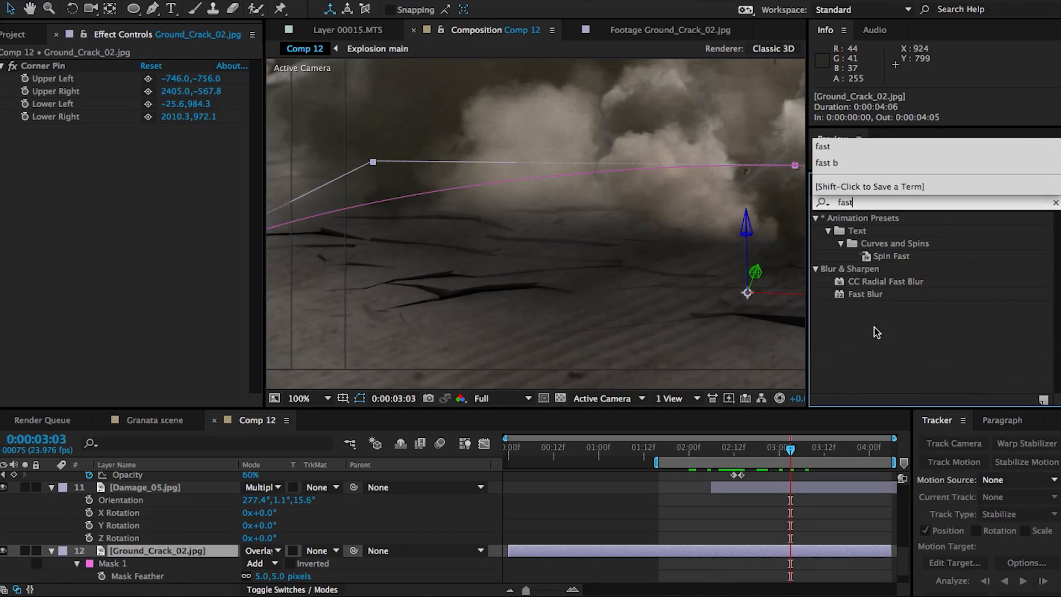
left_click_drag(865, 299, 793, 557)
left_click(147, 145)
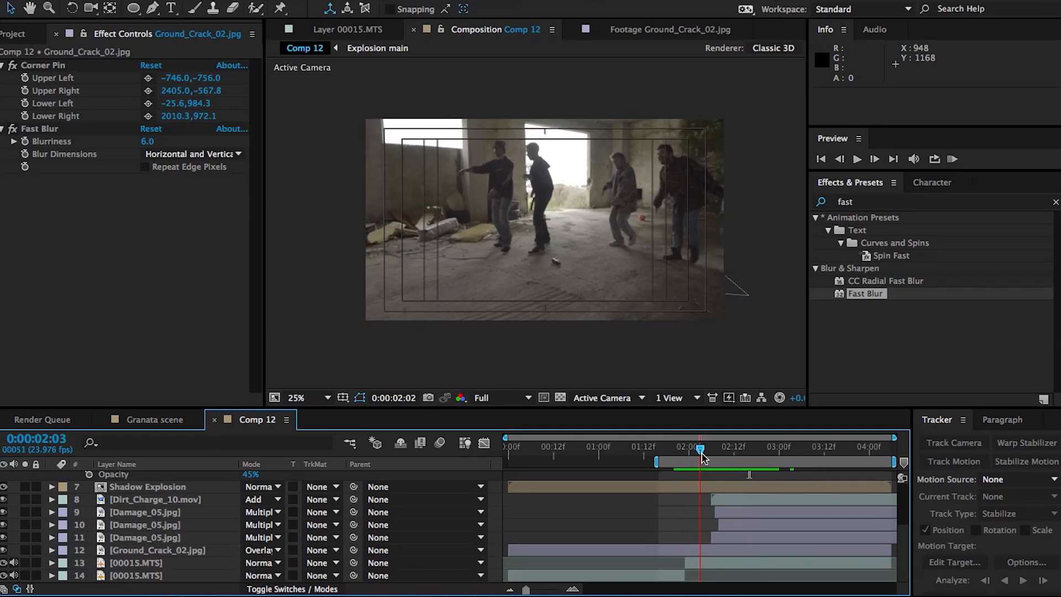
left_click_drag(699, 459, 739, 462)
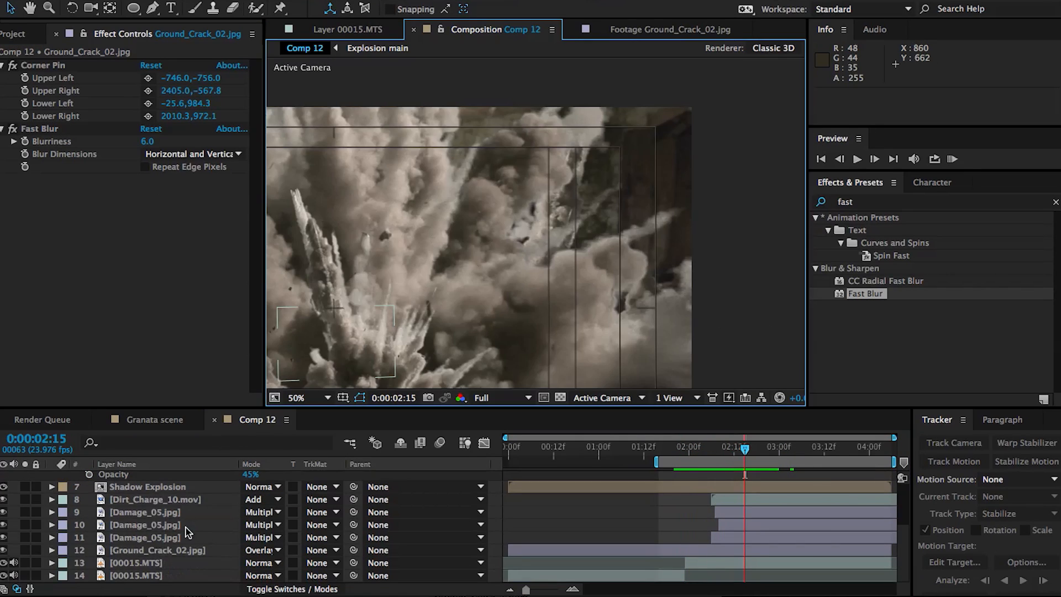
Open the Explosion main precomp, move to 0:00:02:13 and inspect its four land mine layers.
scroll(186, 528, "up", 5)
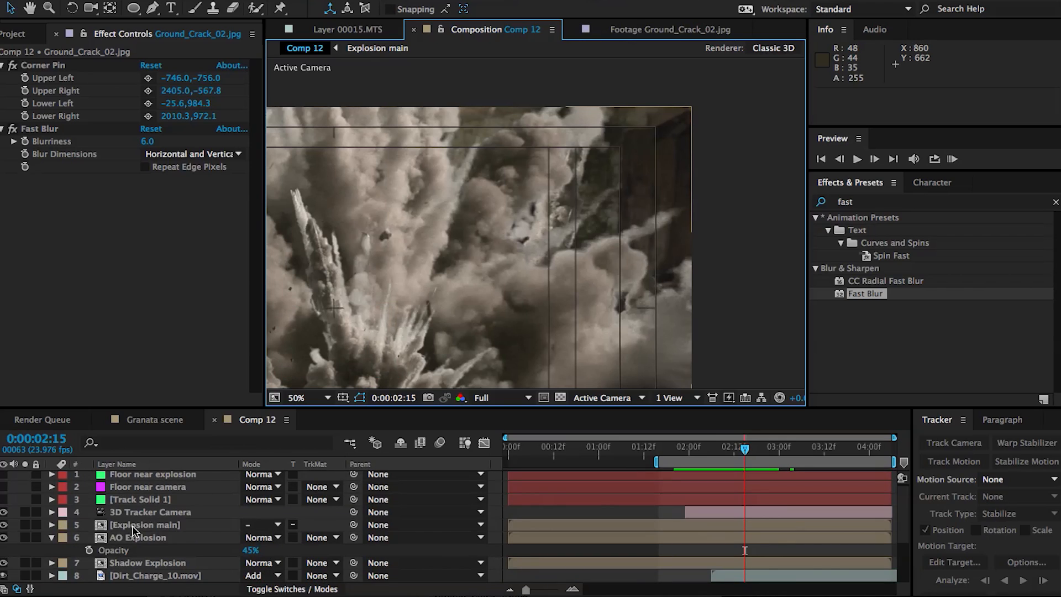
double_click(158, 525)
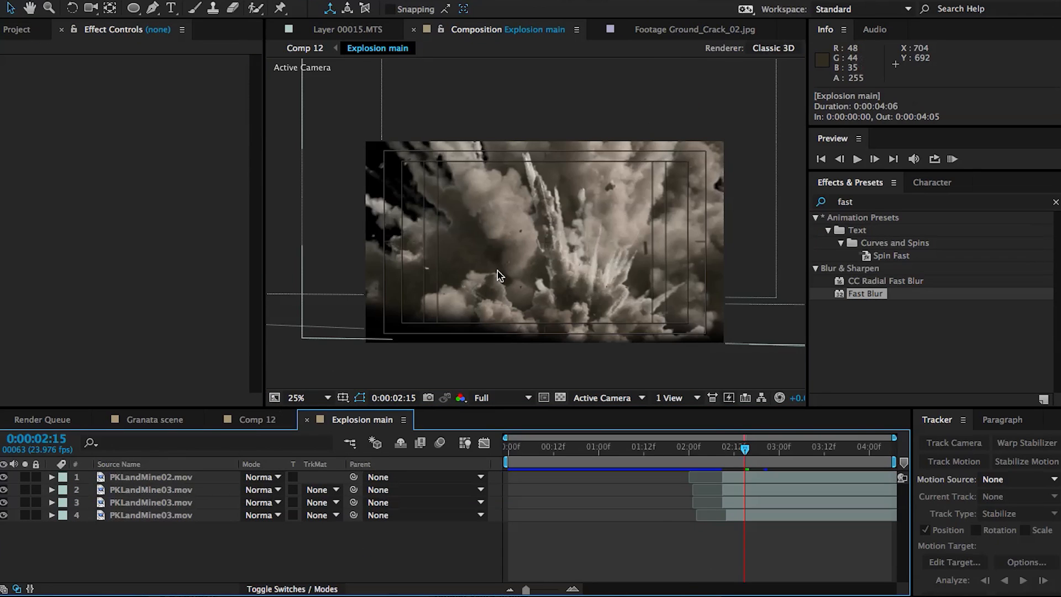
mouse_move(716, 462)
left_mouse_down()
mouse_move(748, 462)
mouse_move(736, 460)
left_mouse_up()
left_click(737, 514)
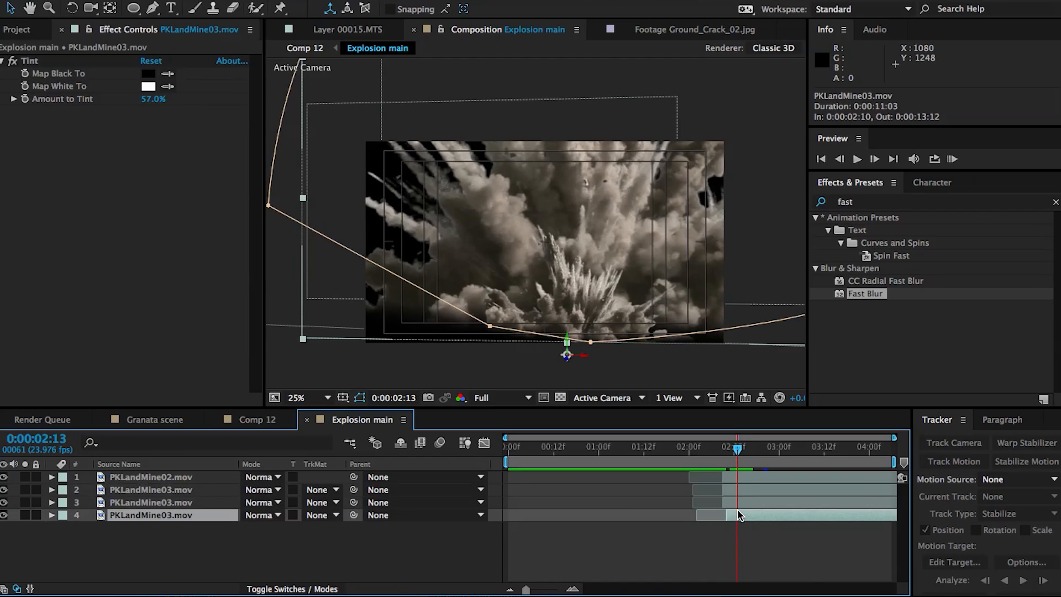
left_click(739, 476)
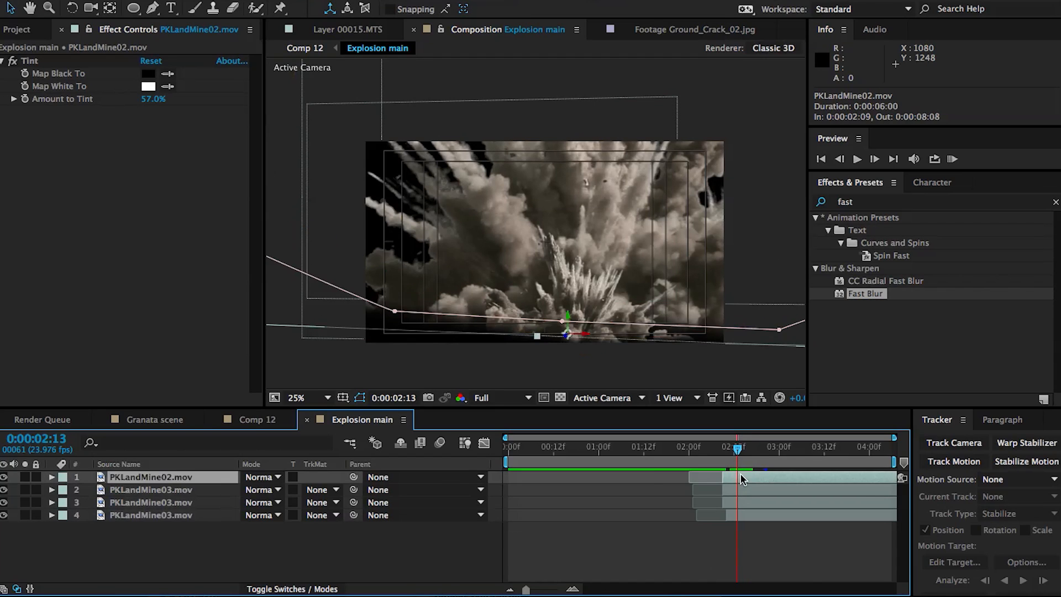
left_click(5, 478)
left_click(1, 491)
left_click(2, 492)
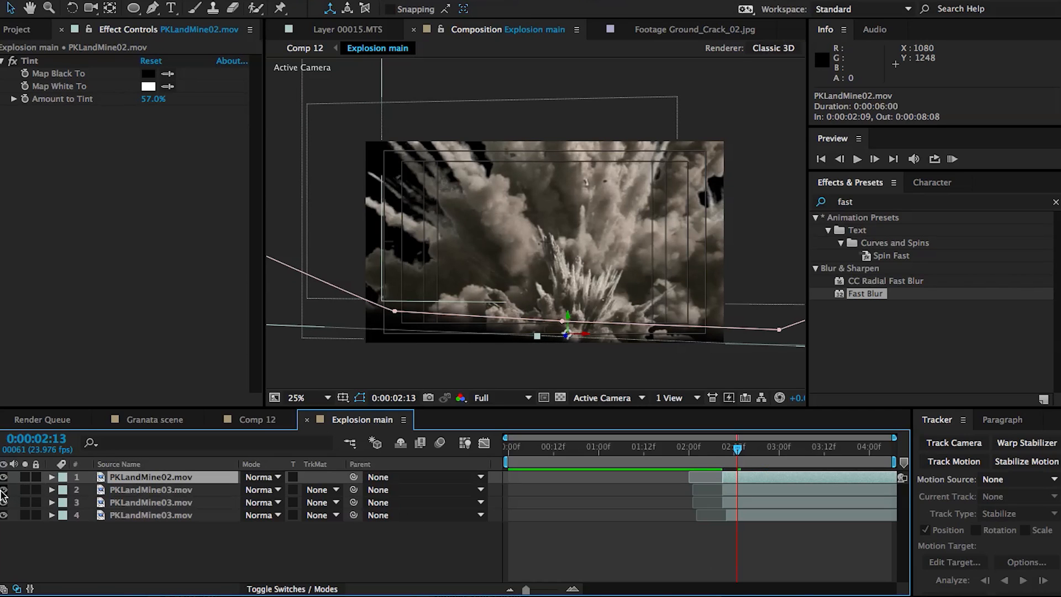
Lift the Tint effect's Map Black To colour to dark grey on the PKLandMine03.mov copy in layer 2.
left_click(136, 491)
left_click(147, 74)
left_click_drag(13, 260, 5, 243)
left_click(336, 88)
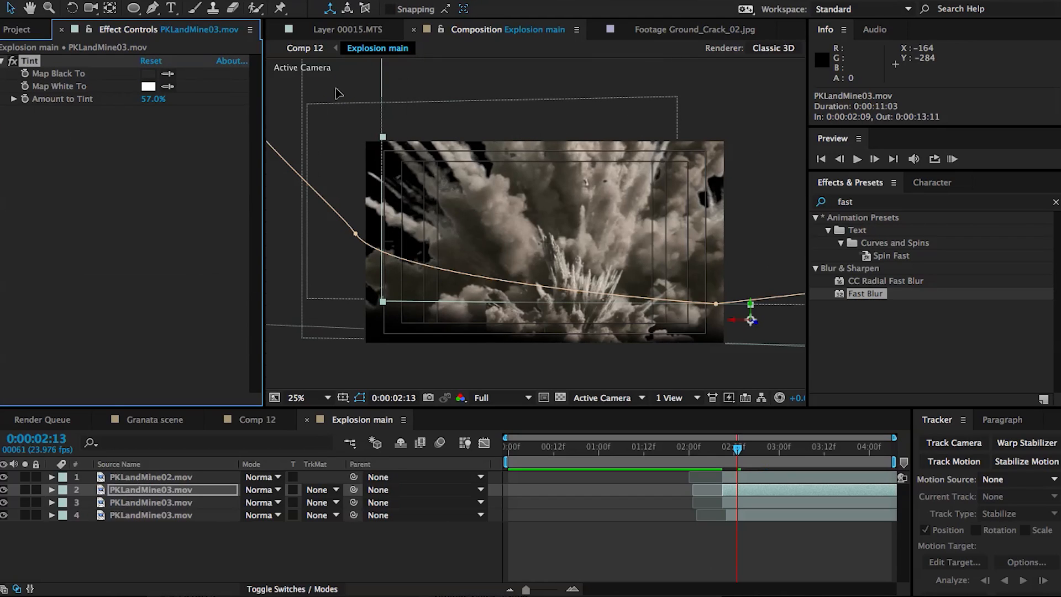
Solo layers 2 and 3 and set layer 3's Tint Map Black To colour to 2C2C2C.
left_click(25, 491)
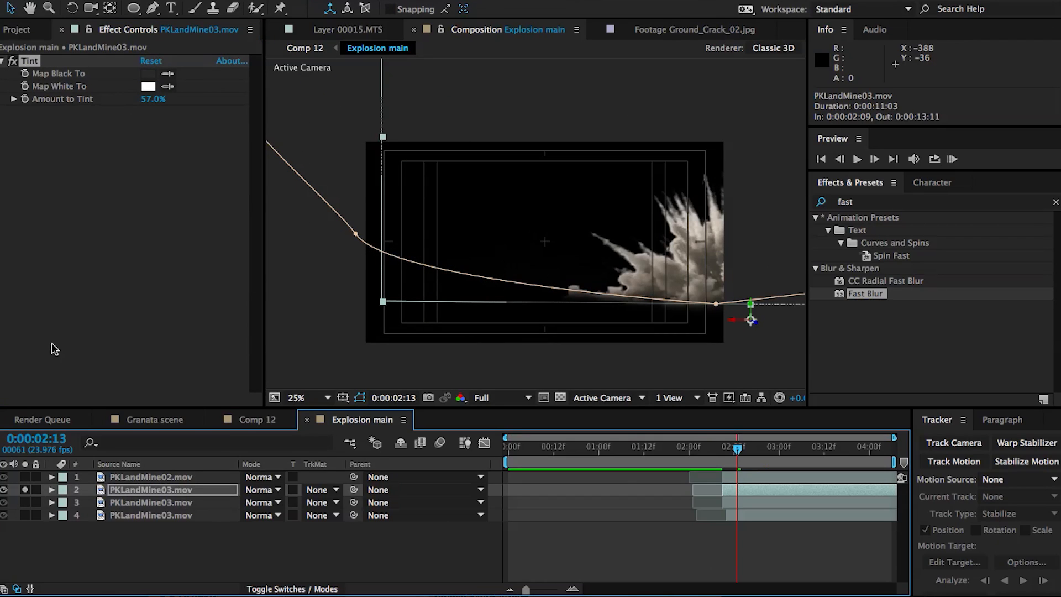
left_click(25, 502)
left_click(149, 502)
left_click(148, 75)
left_click(7, 239)
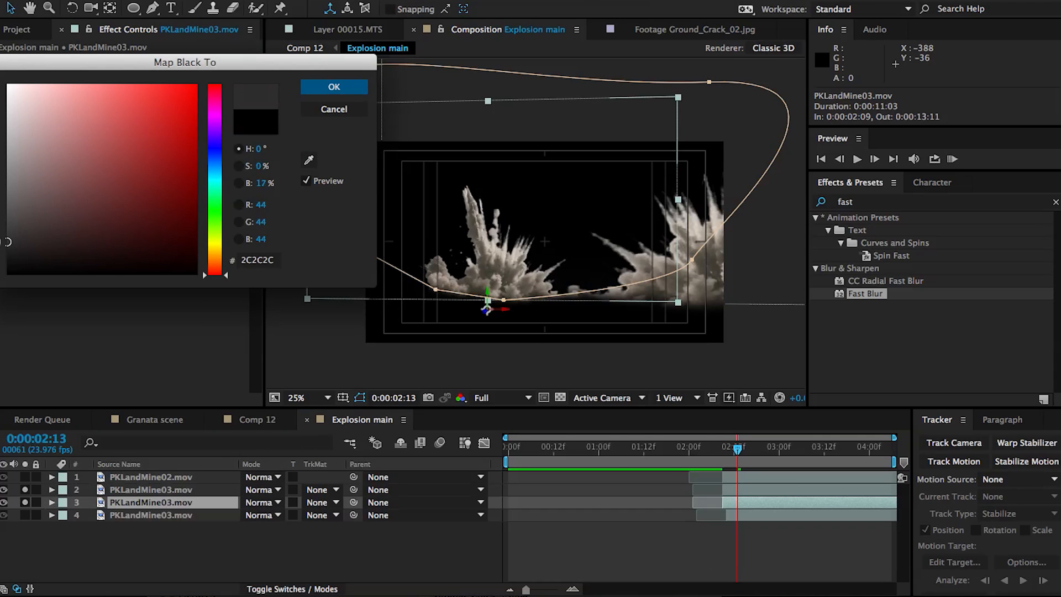
left_click(333, 87)
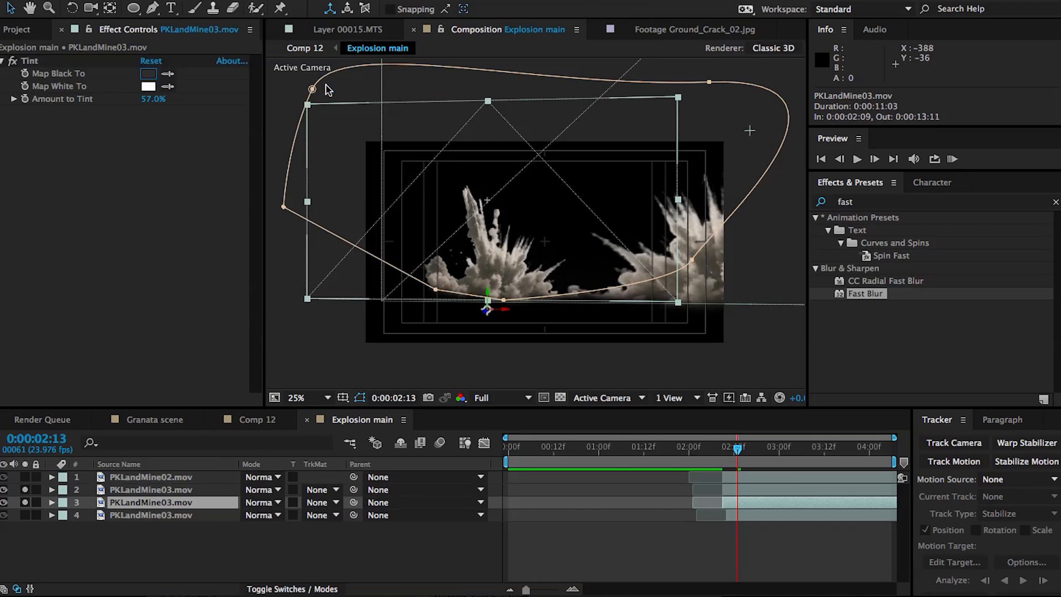
Solo layers 4 and 1 as well and set PKLandMine02.mov's Tint Map Black To colour to 0B0B0B.
left_click(131, 517)
left_click(25, 515)
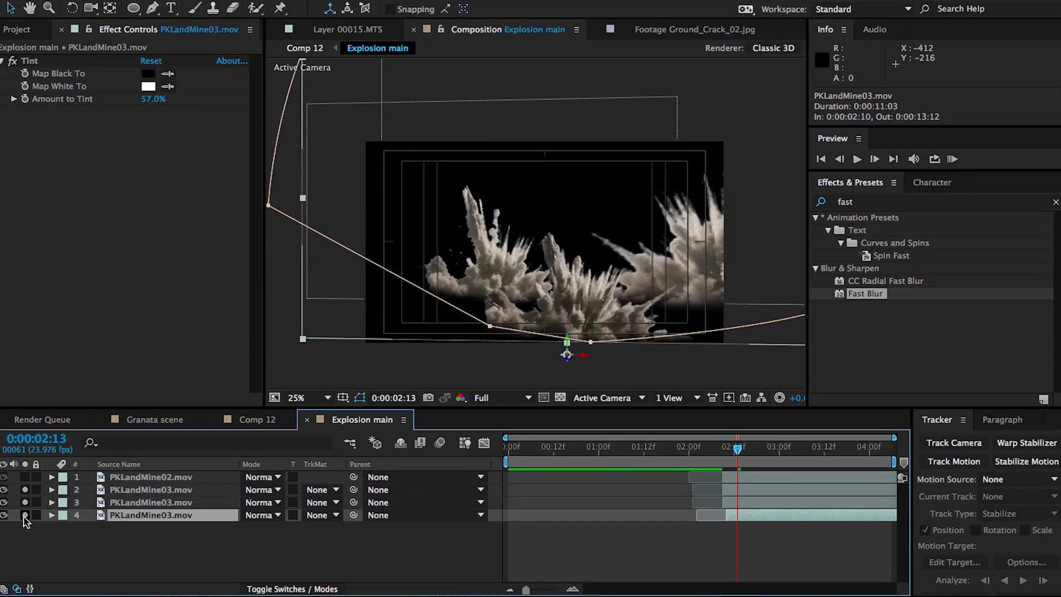
left_click(25, 478)
left_click(137, 478)
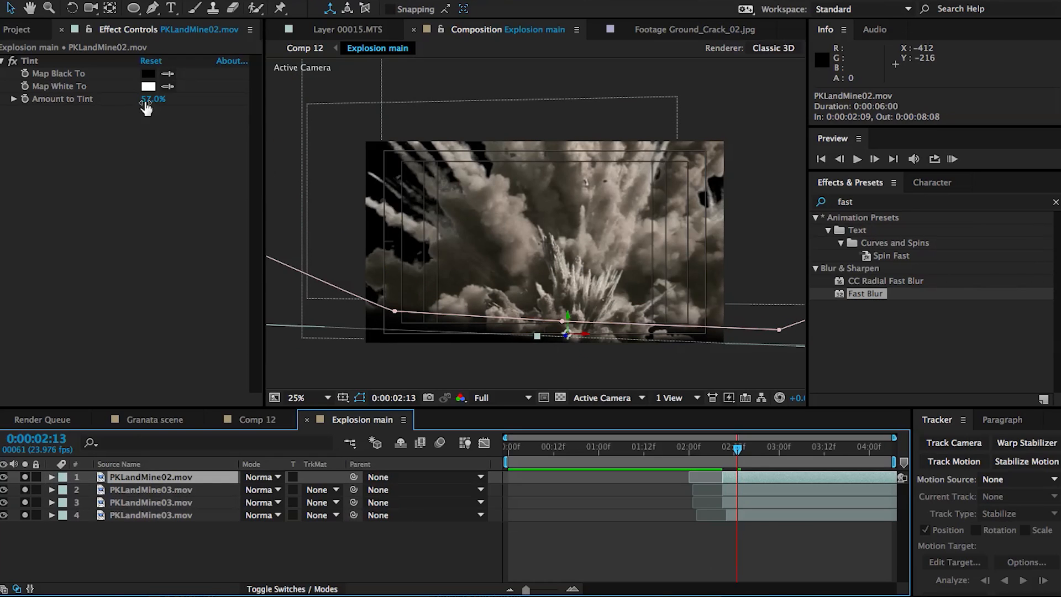
left_click(147, 77)
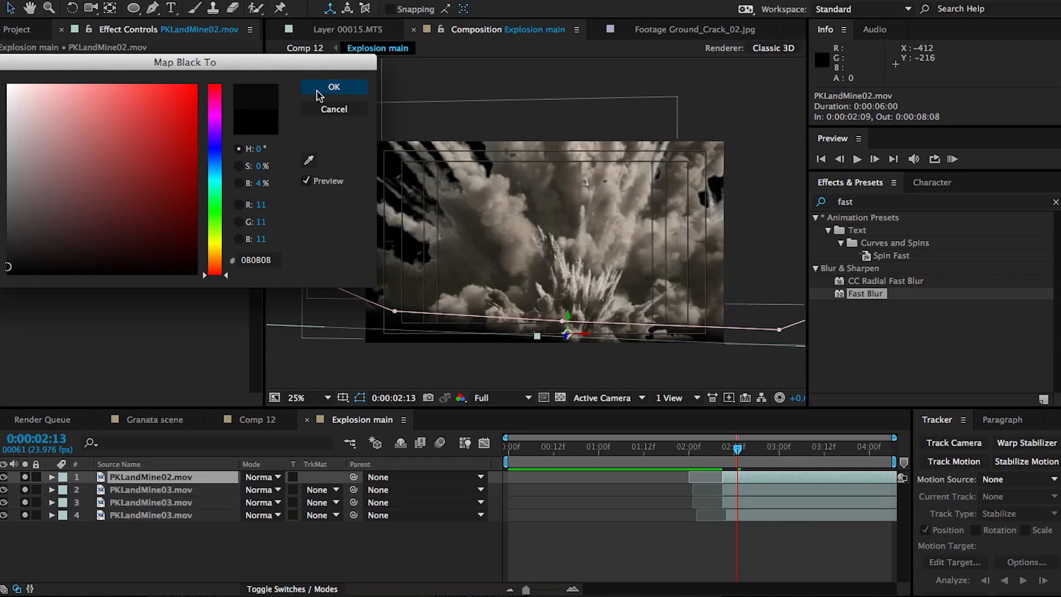
left_click(309, 89)
Apply Fast Blur to the PKLandMine03.mov in layer 2, solo only that layer and set Blurriness to 3.
left_click_drag(864, 297, 740, 491)
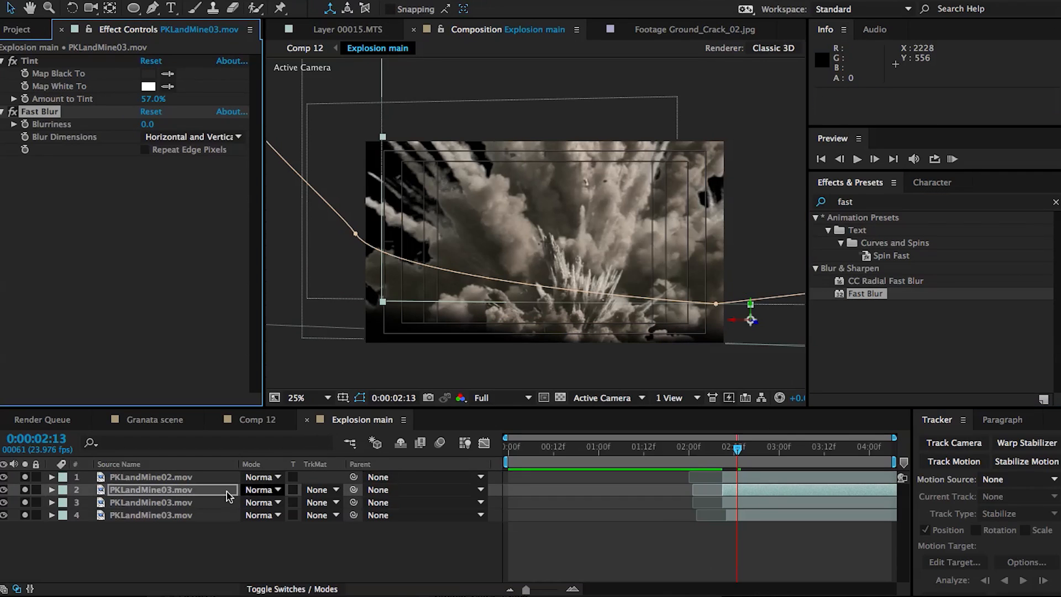
left_click(24, 477)
left_click(25, 502)
left_click(25, 515)
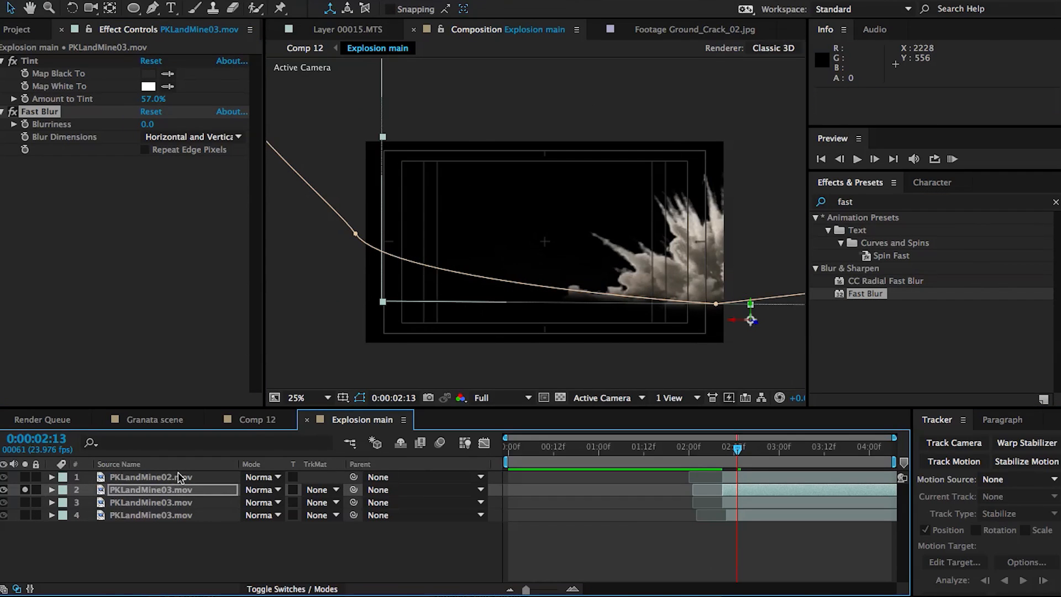
left_click(147, 124)
key("Return")
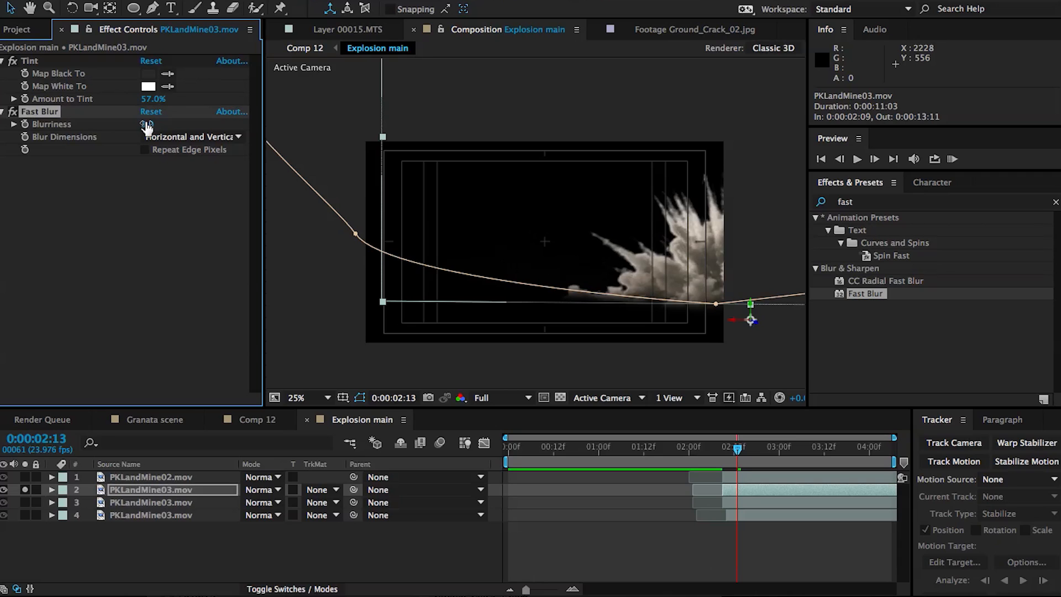
Solo layer 3, copy the Fast Blur from layer 2 onto it and set its Blurriness to 4.
left_click(25, 489)
left_click(25, 503)
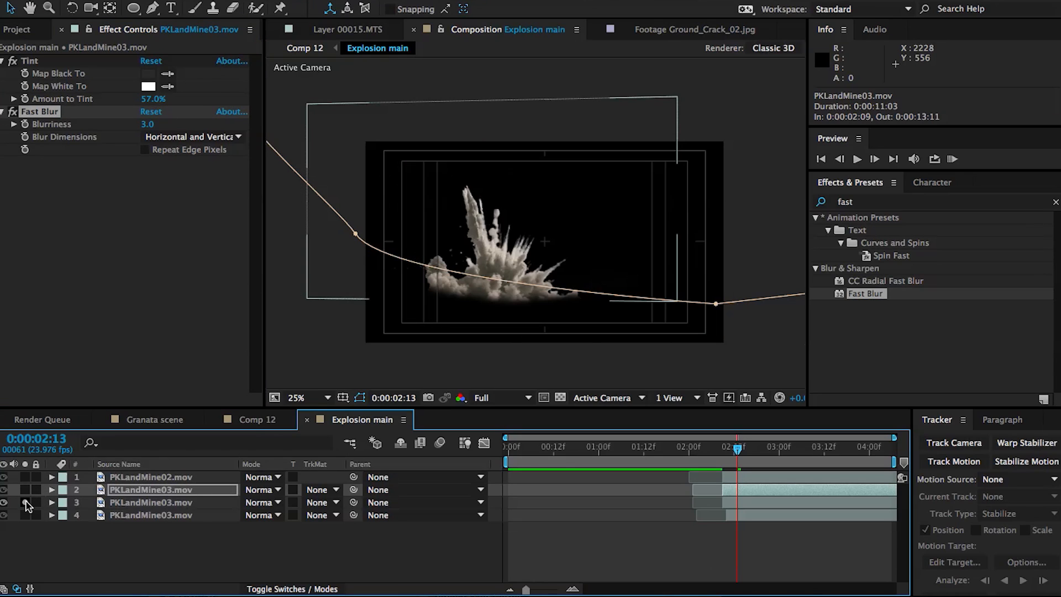
left_click(40, 114)
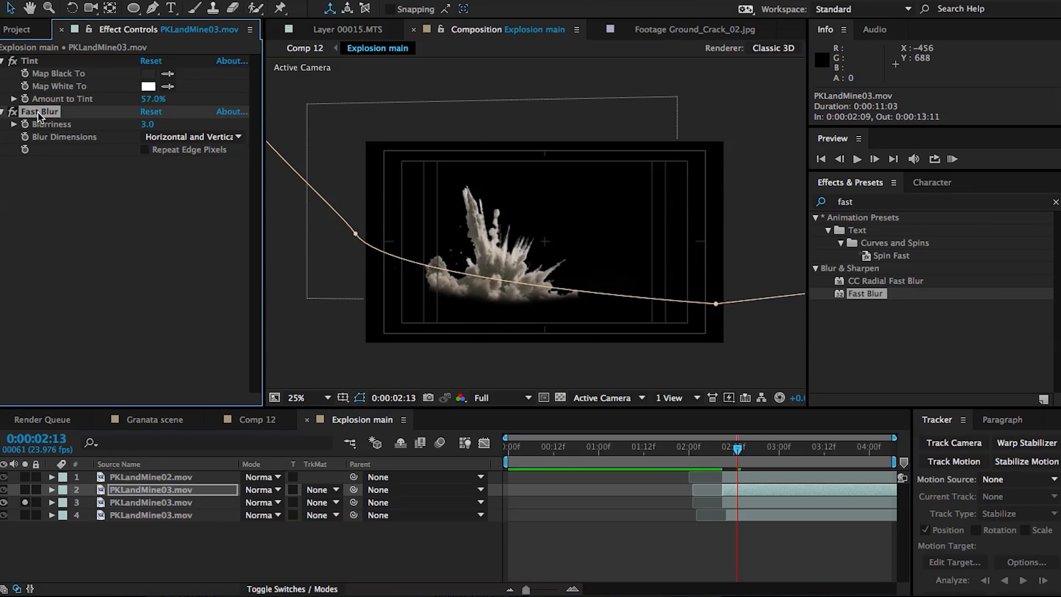
left_click(138, 502)
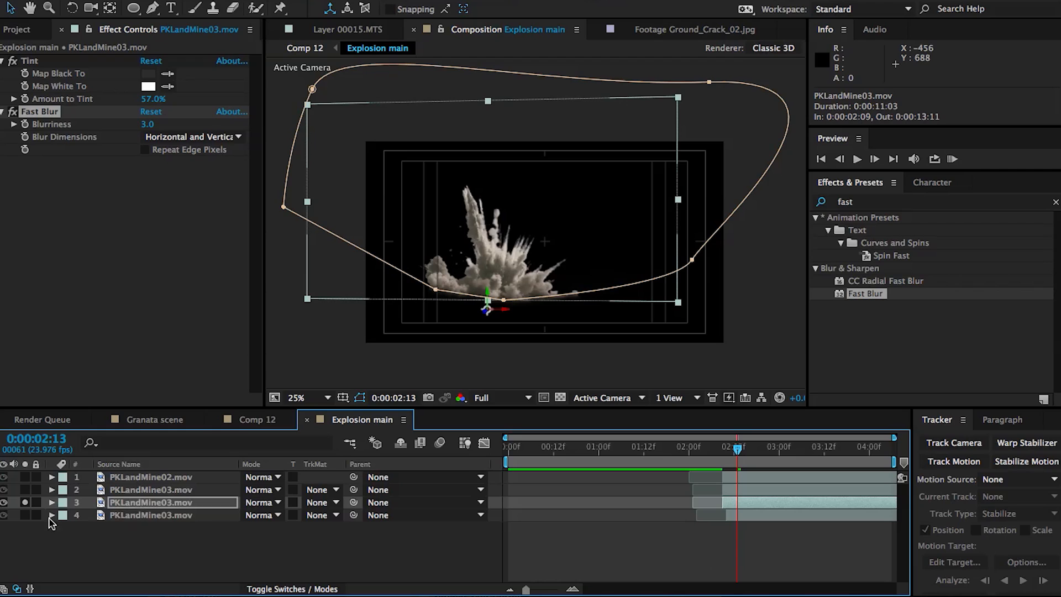
left_click(148, 125)
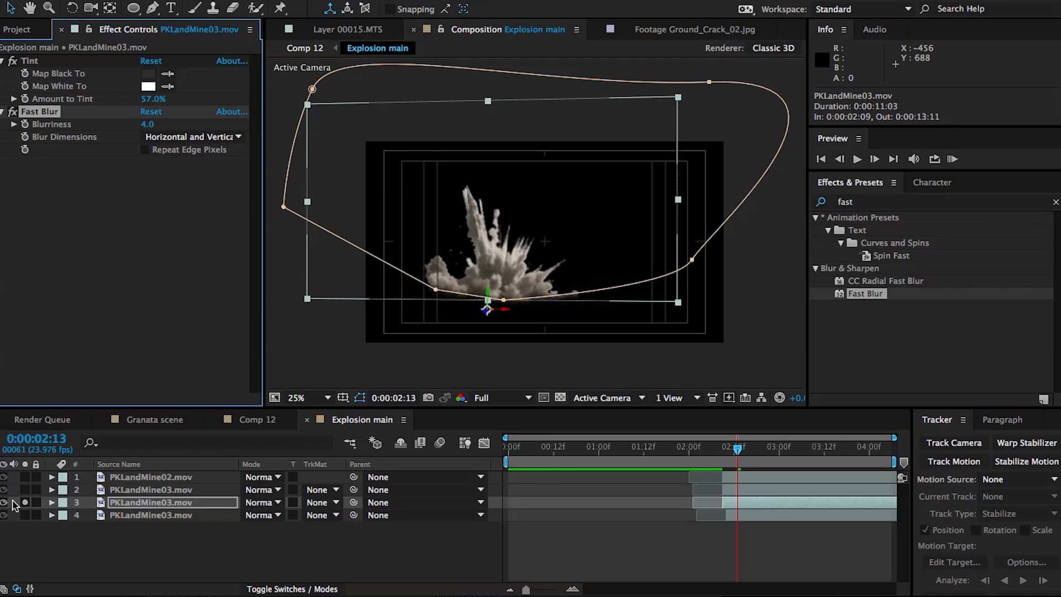
Copy Fast Blur onto layer 4 with a Blurriness of 2 and onto PKLandMine02.mov with 3, ending with all layers unsoloed.
left_click(25, 502)
left_click(25, 515)
left_click(157, 517)
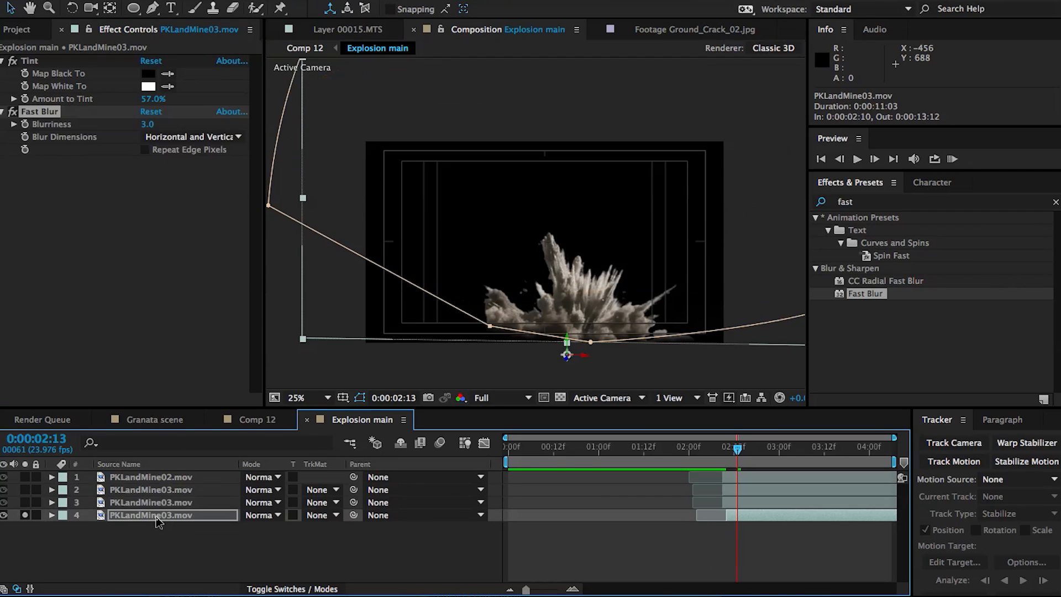
left_click(145, 126)
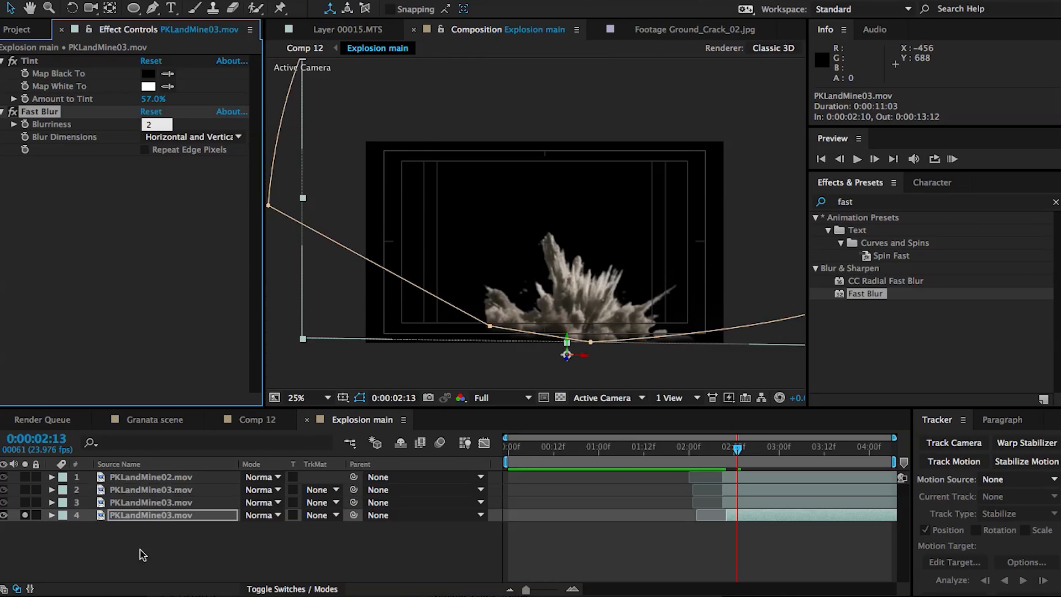
left_click(146, 551)
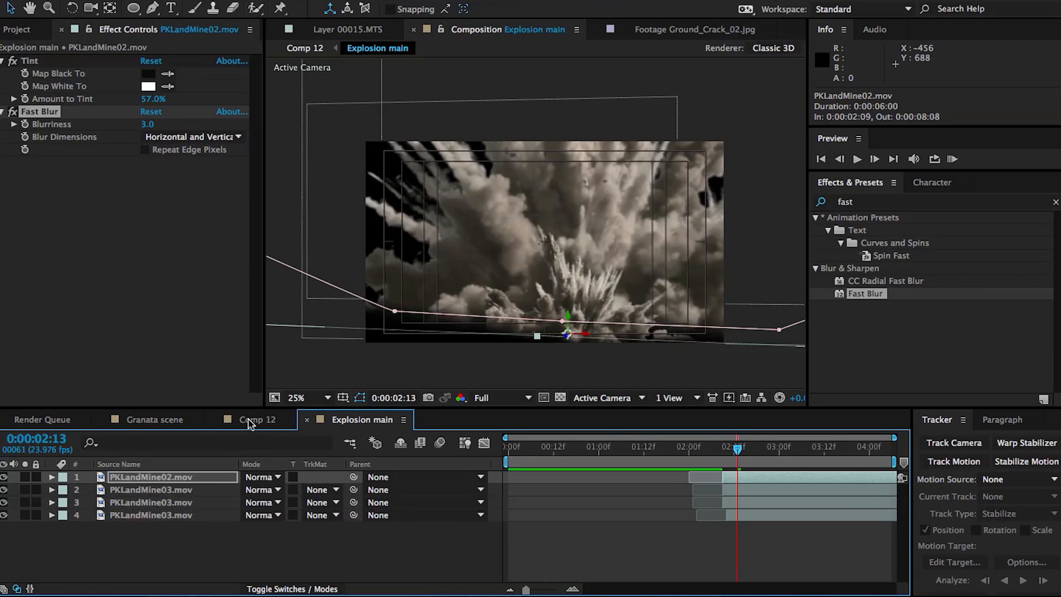
Return to Comp 12, apply Directional Blur to the Explosion main layer and keyframe its Blur Length.
left_click(252, 421)
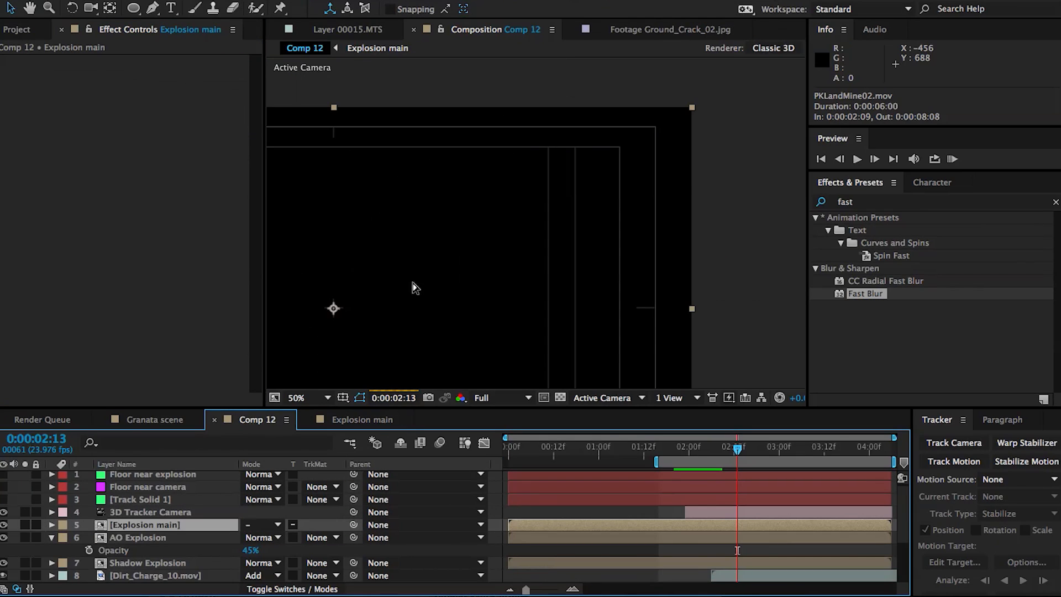
scroll(434, 312, "down", 3)
scroll(429, 303, "up", 1)
key("h")
left_click_drag(428, 299, 500, 294)
left_click(862, 201)
type("direction")
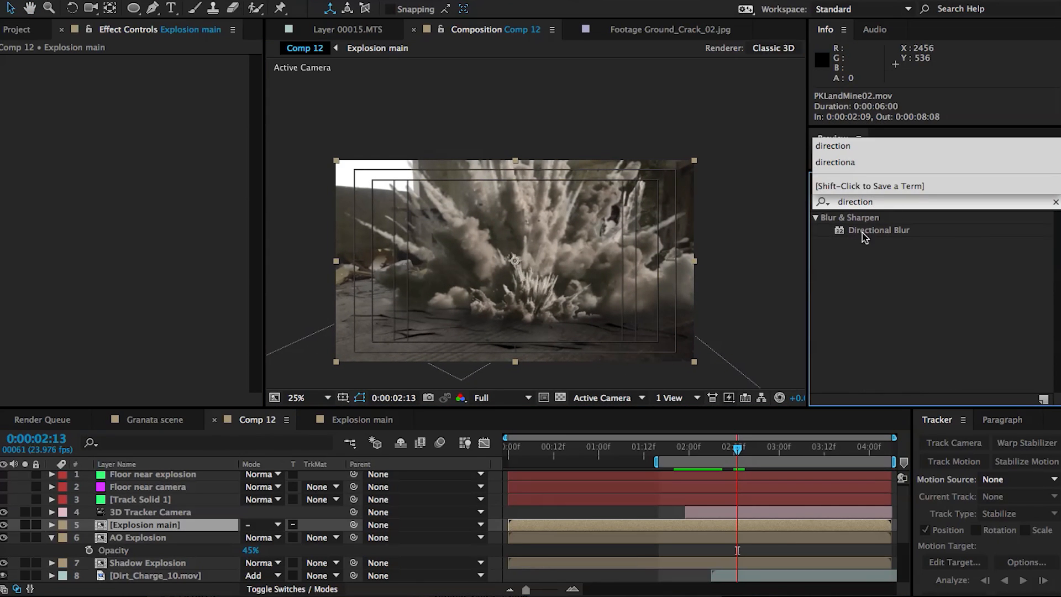
left_click_drag(865, 236, 721, 528)
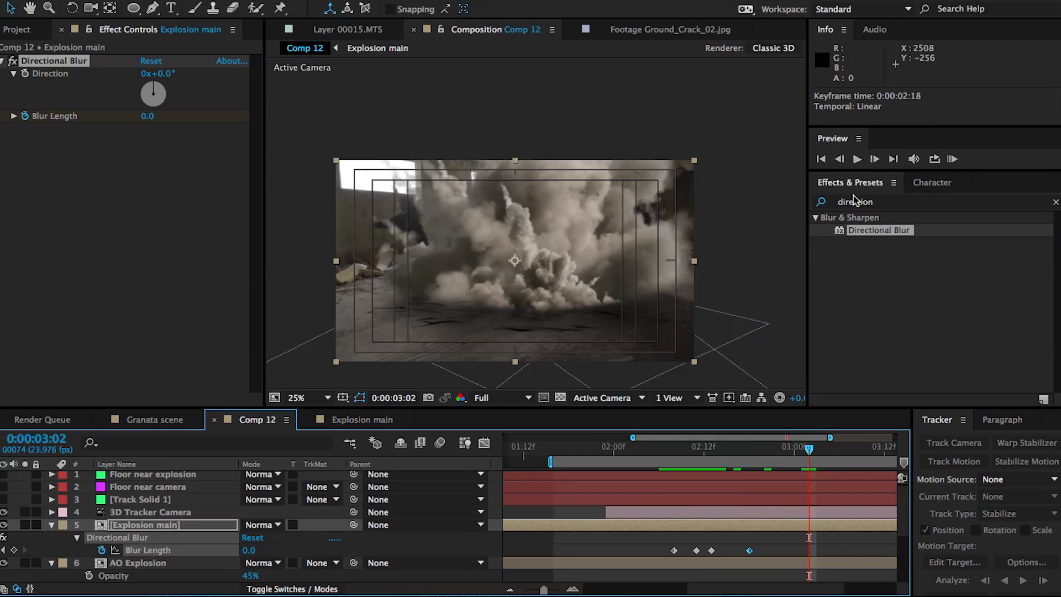
Apply CC Radial Blur to Explosion main as Centered Zoom, with its Center at 980, 720 and an Amount of 99.
left_click(855, 201)
type("radial")
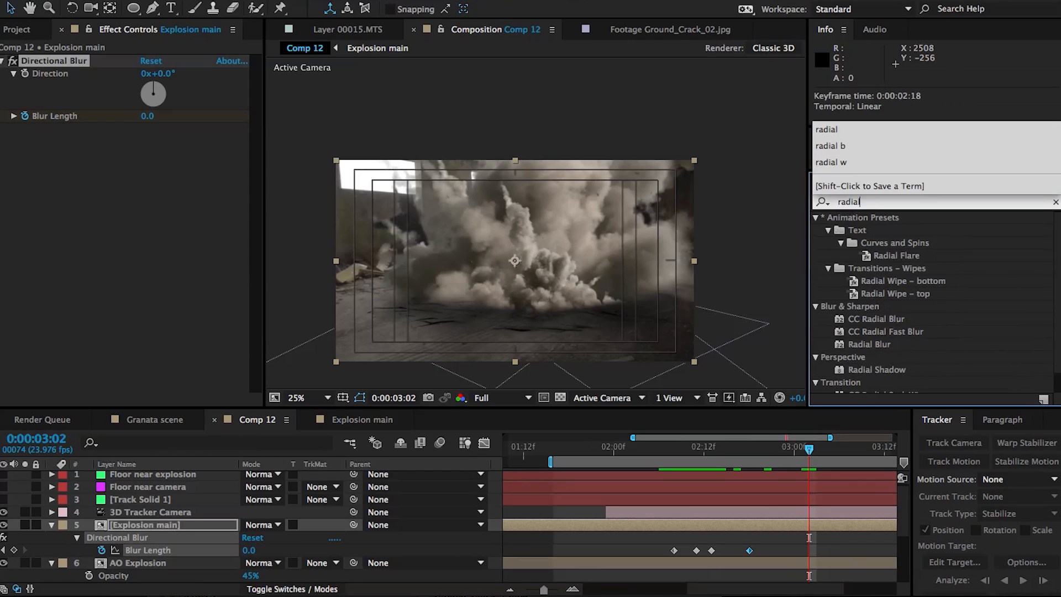
scroll(894, 345, "down", 1)
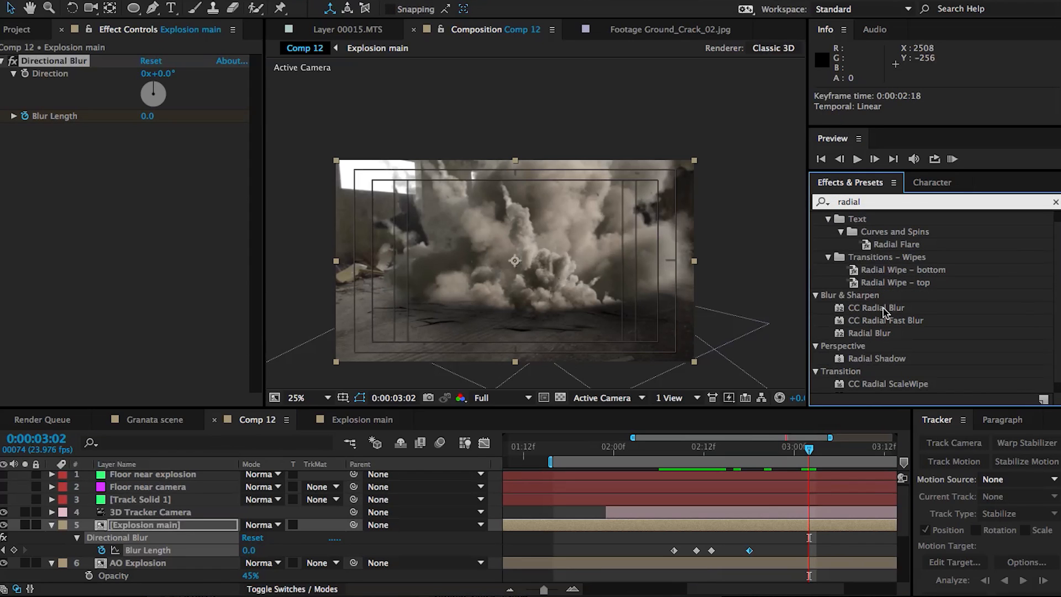
left_click_drag(882, 313, 151, 205)
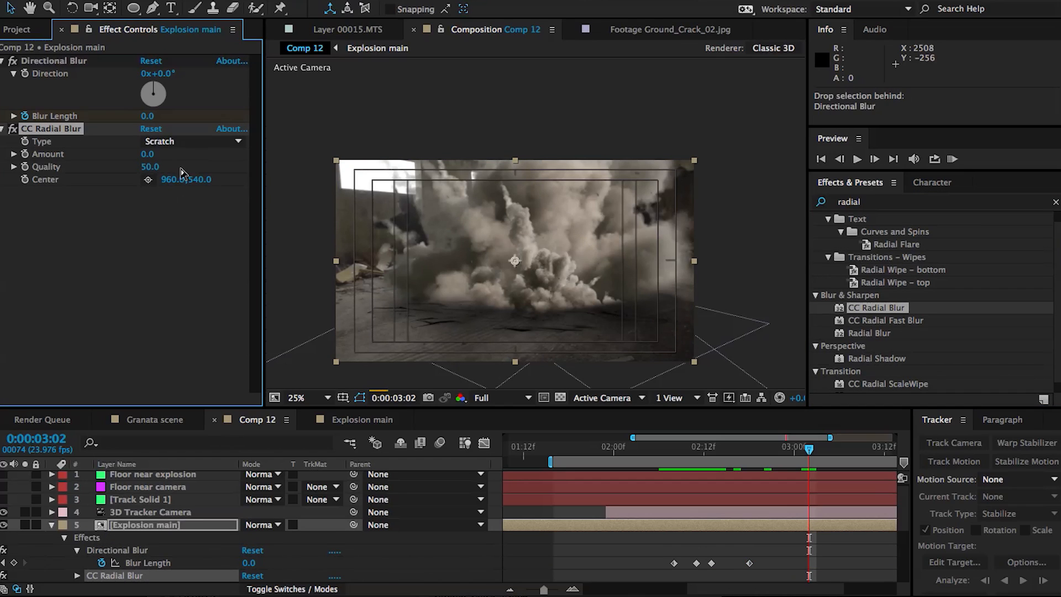
left_click(162, 141)
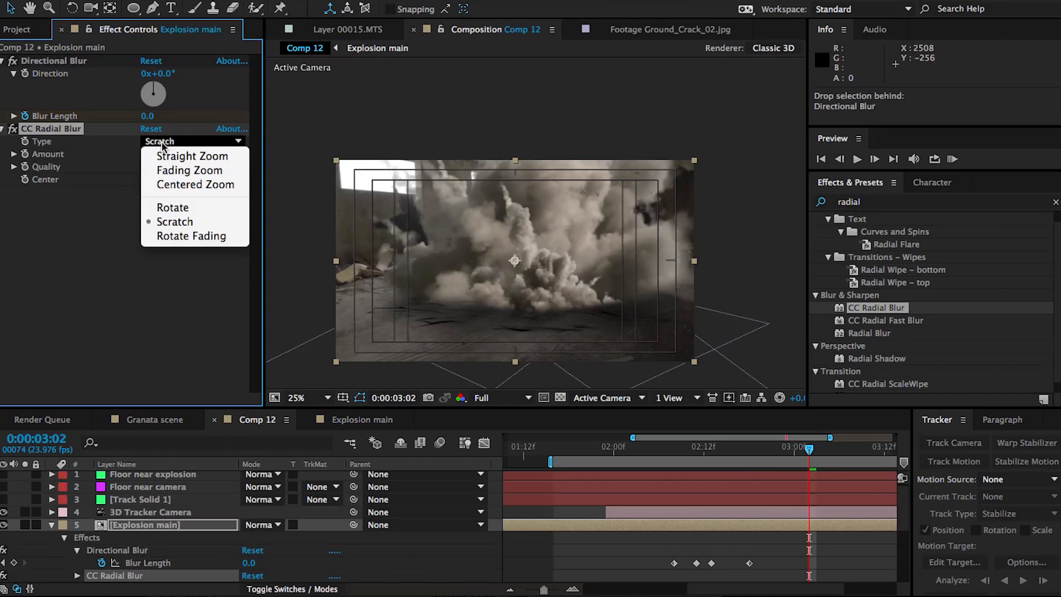
left_click(188, 185)
left_click_drag(515, 261, 518, 295)
left_click_drag(144, 155, 199, 154)
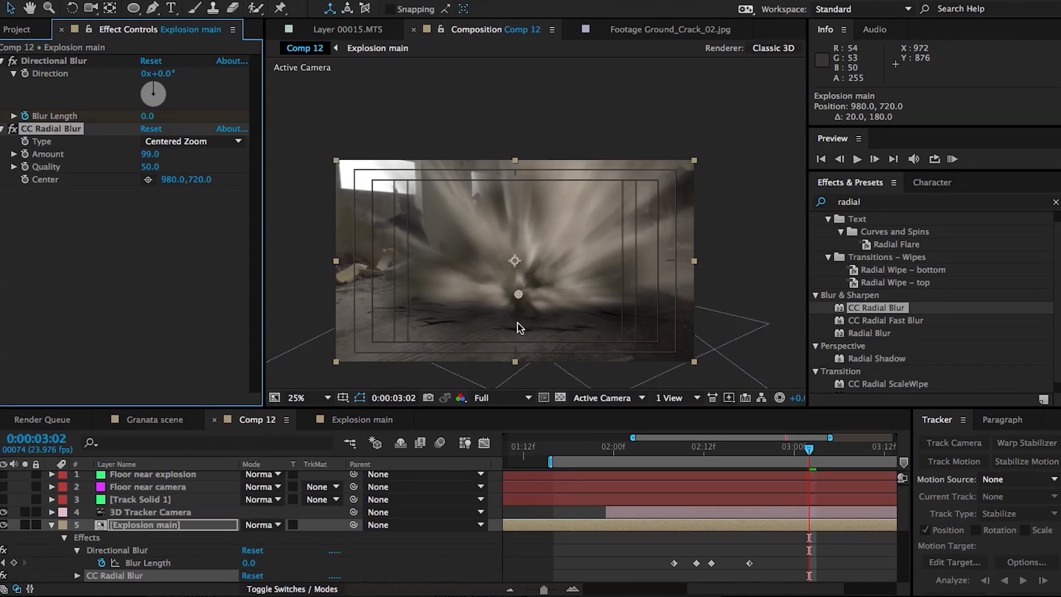
Keyframe the CC Radial Blur Amount at 0:00:02:11 and set it to 0 at 0:00:02:08.
left_click_drag(660, 452, 694, 452)
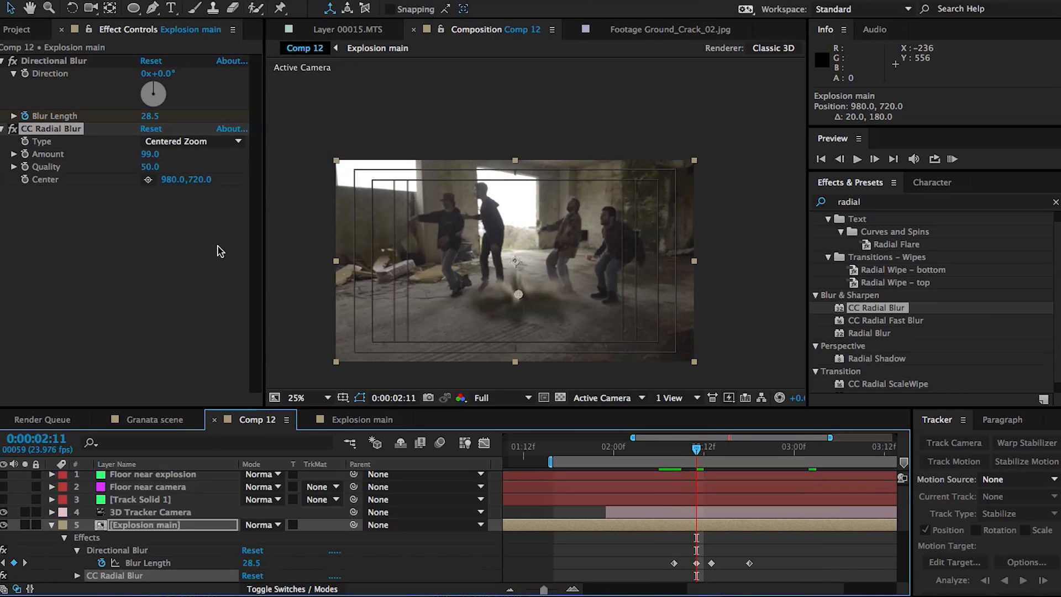
left_click(24, 154)
key("Page_Up")
key("Page_Up")
key("Page_Up")
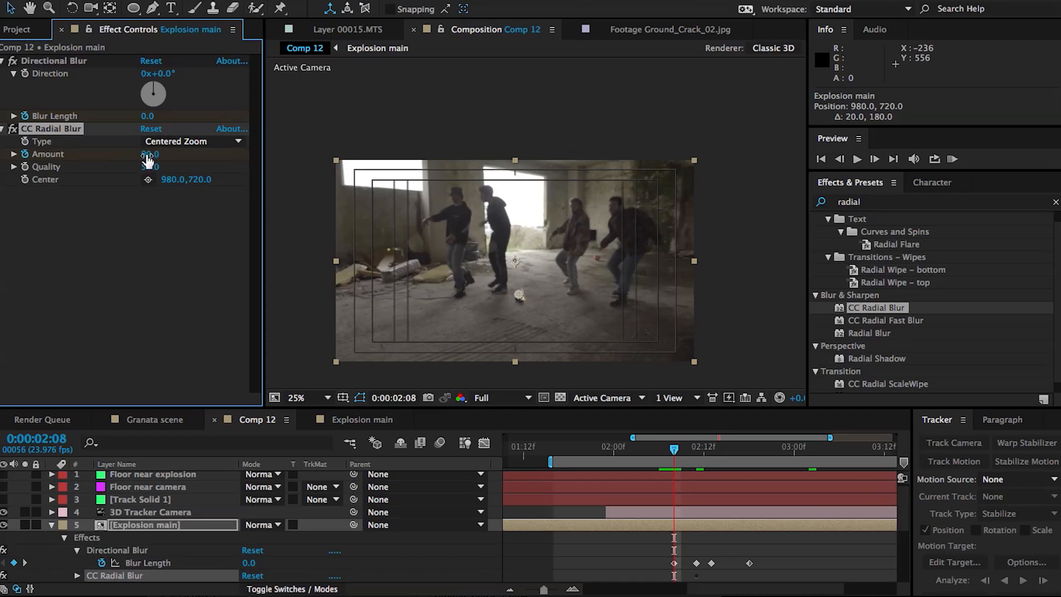
Delete the Directional Blur effect from the Explosion main layer.
left_click(73, 550)
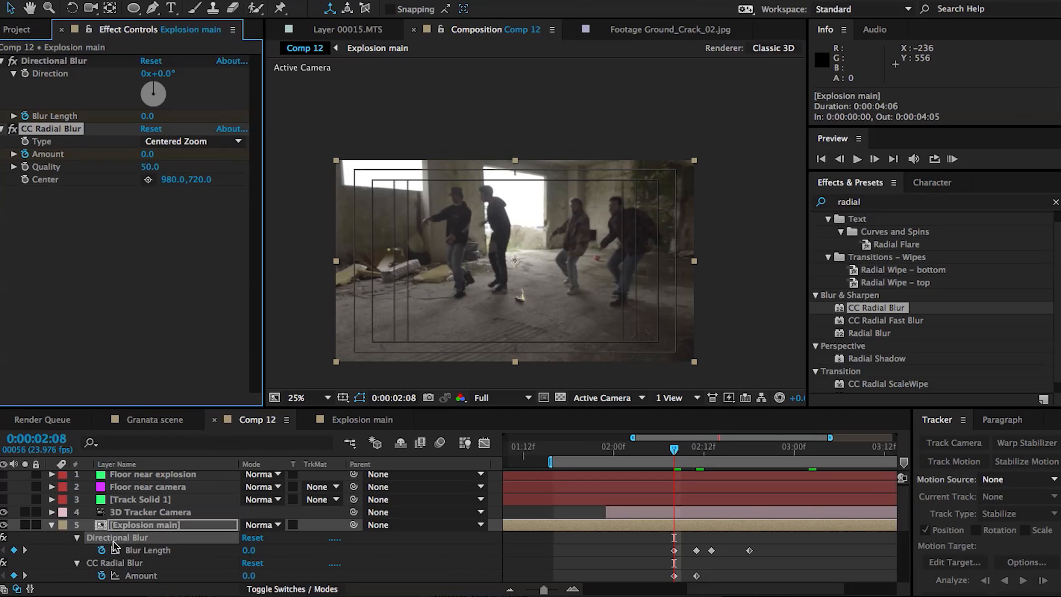
key("Delete")
left_click(25, 550)
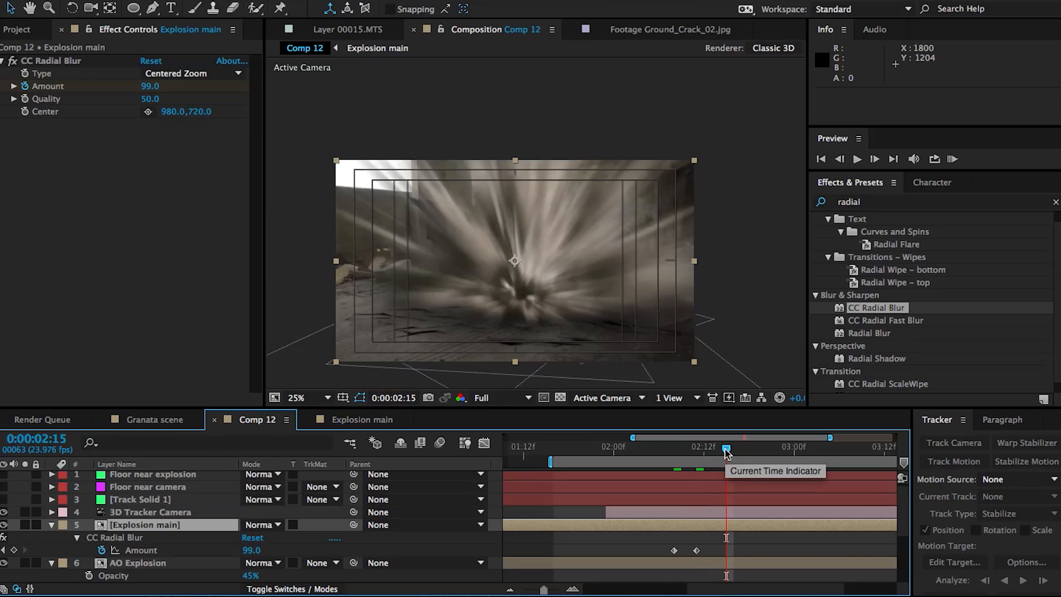
At 0:00:02:15, set the CC Radial Blur Amount of Explosion main to 30.
left_click(143, 86)
type("3")
key("Return")
left_click(146, 86)
type("30")
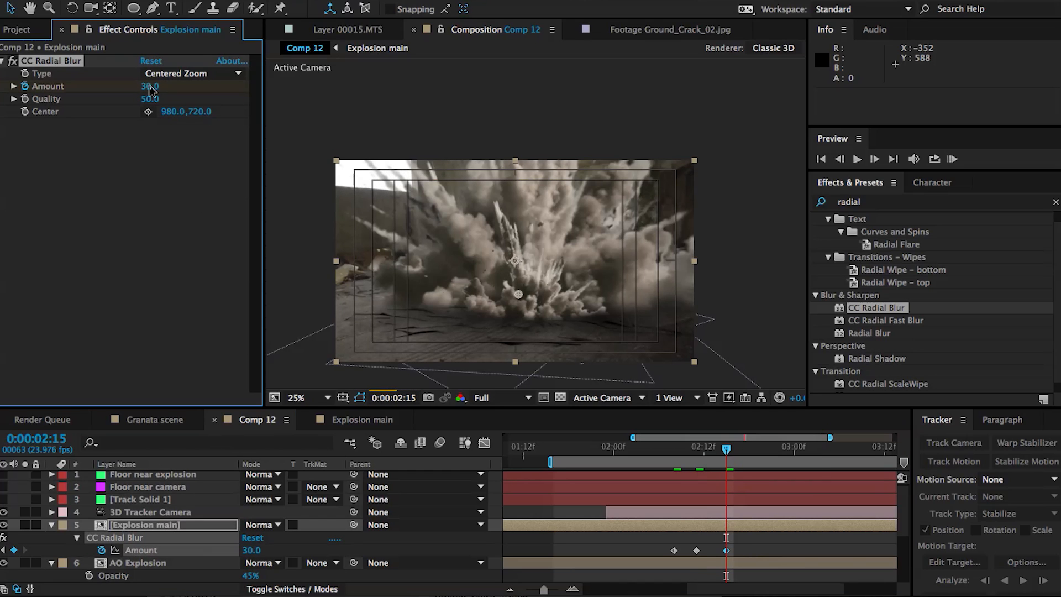
Set the CC Radial Blur Amount of Explosion main to 50 at the 0:00:02:11 keyframe.
key("Return")
left_click_drag(726, 451, 711, 451)
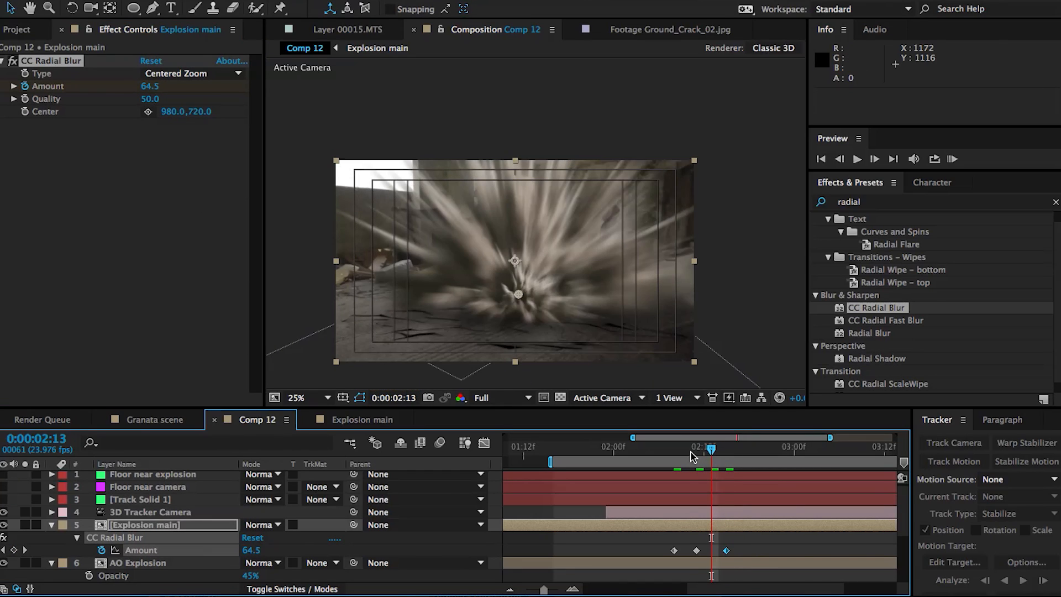
left_click(25, 550)
left_click(146, 87)
type("50")
key("Return")
At 0:00:02:22, set the CC Radial Blur Amount of Explosion main to 0, and preview the composition.
left_click_drag(697, 448, 780, 451)
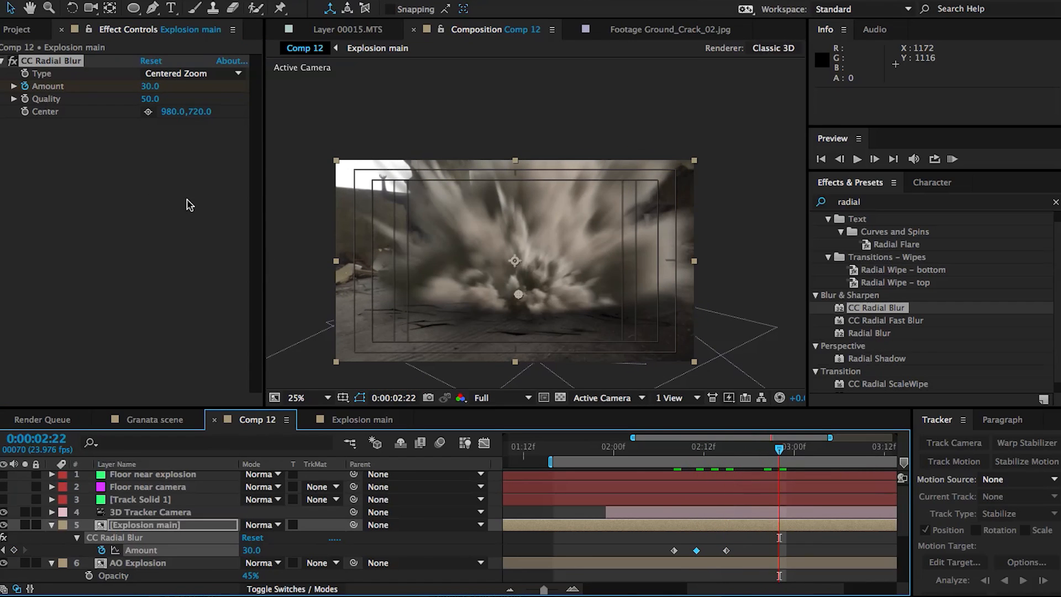
left_click(148, 88)
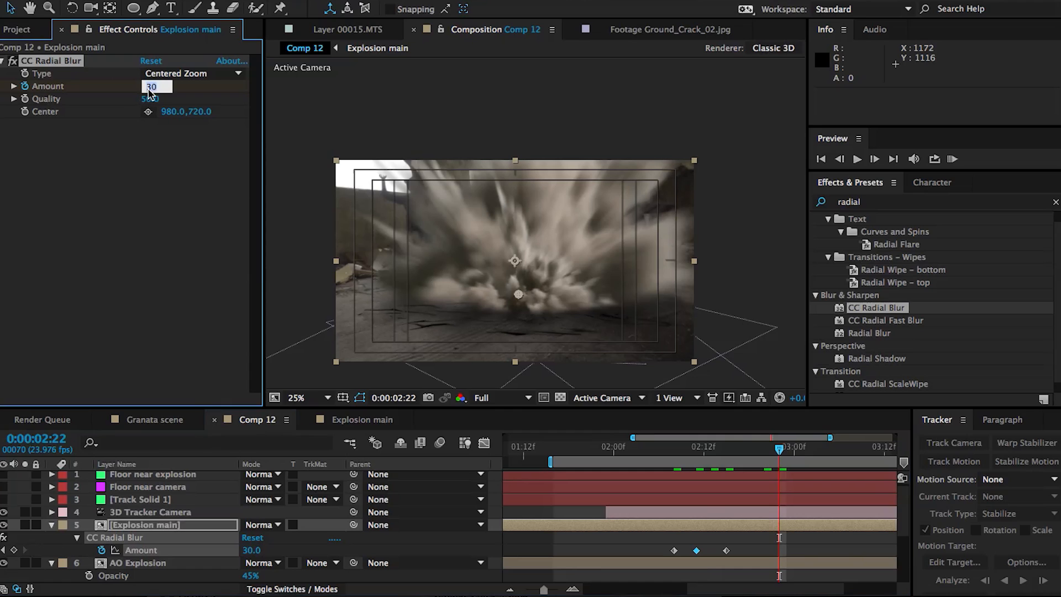
left_click(951, 159)
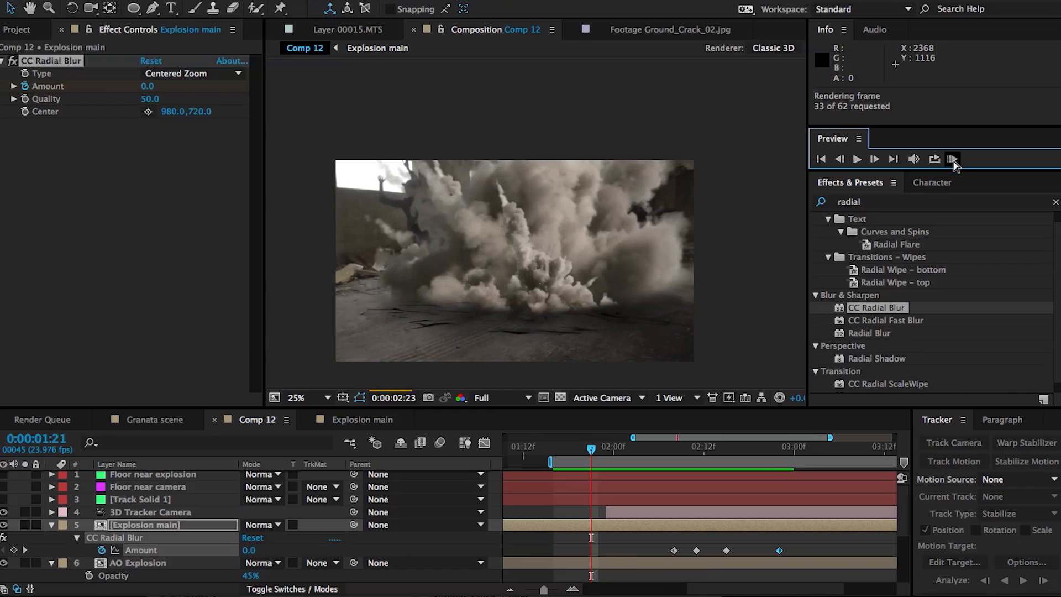
left_click(953, 161)
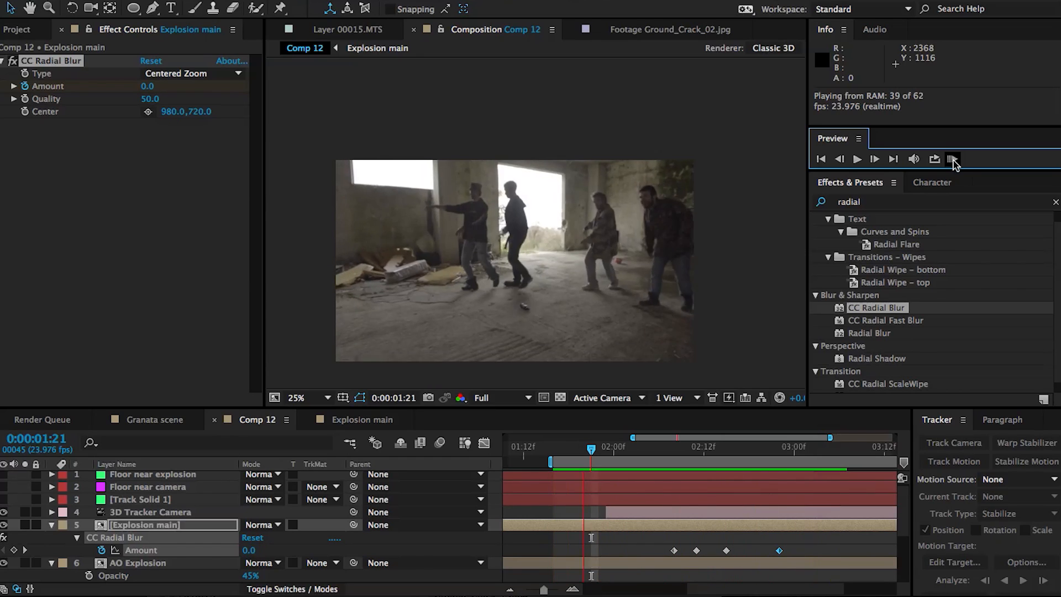
key("space")
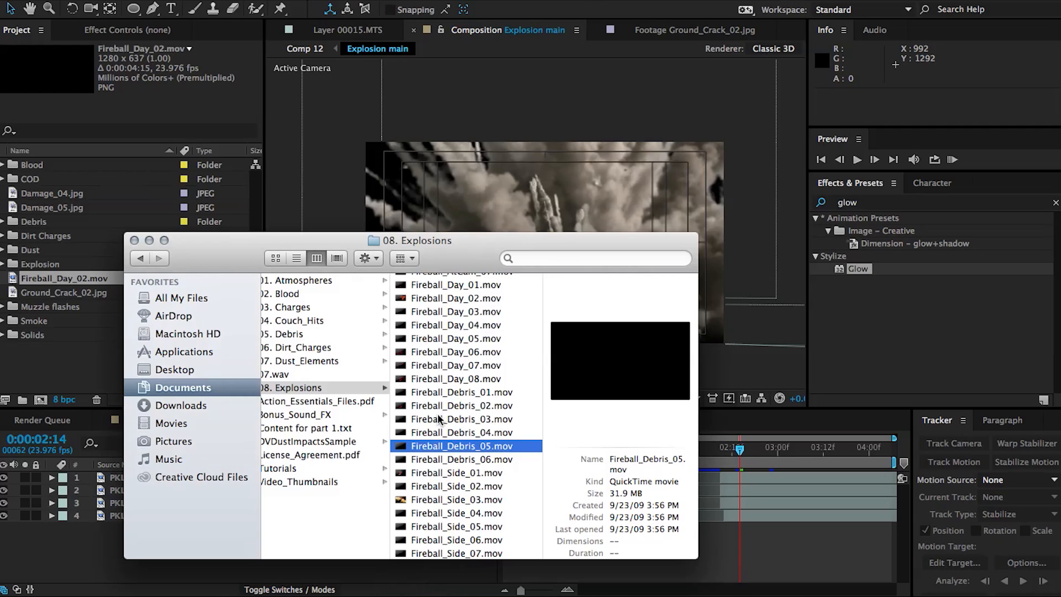
Preview the clips in the 08. Explosions folder from Fireball_Debris_05.mov through Fireball_Side_04.mov.
key("space")
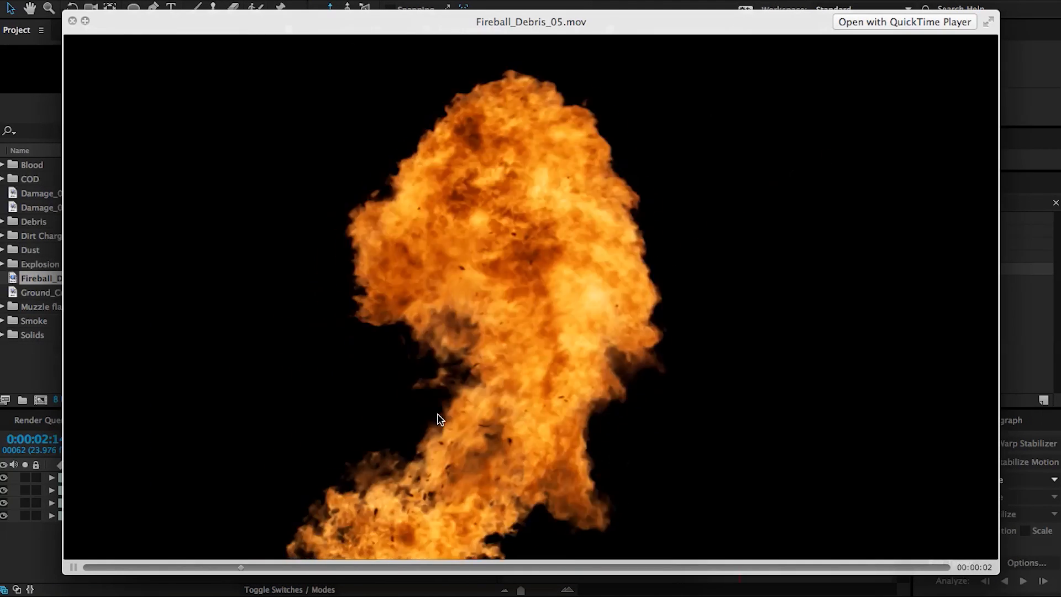
key("Down")
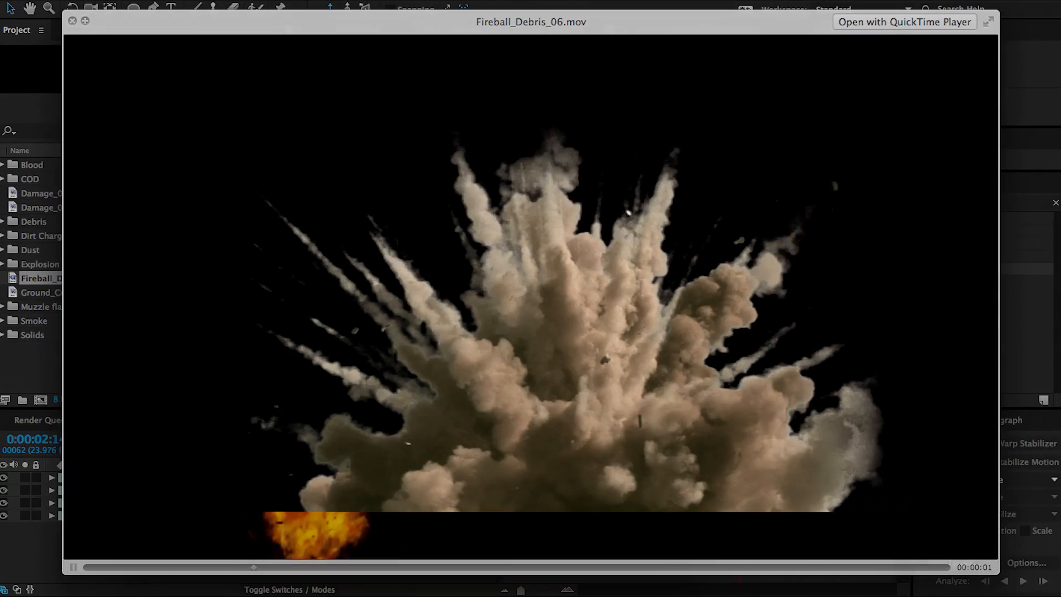
key("Down")
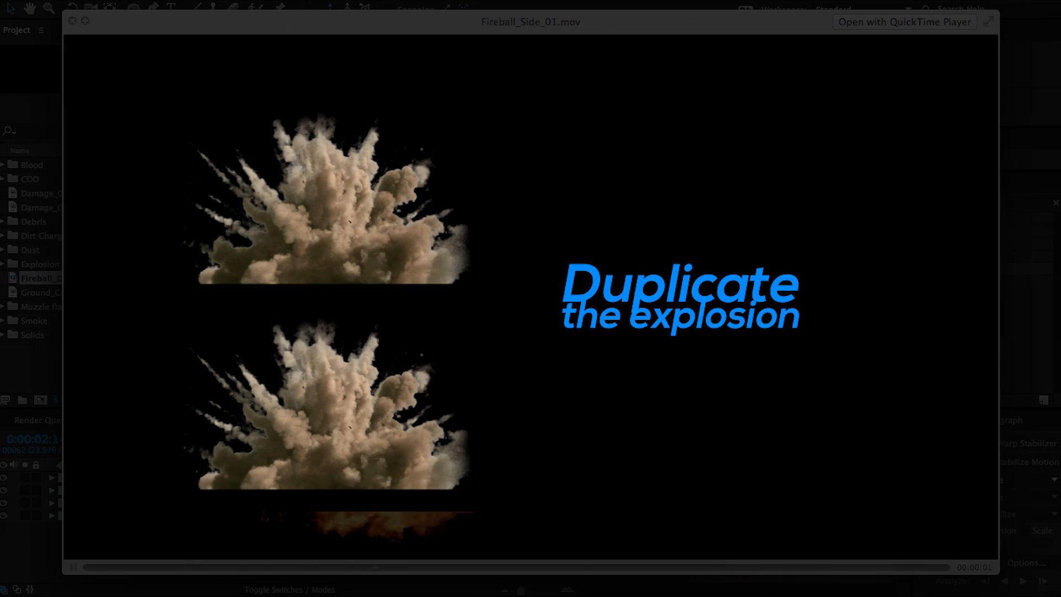
key("Down")
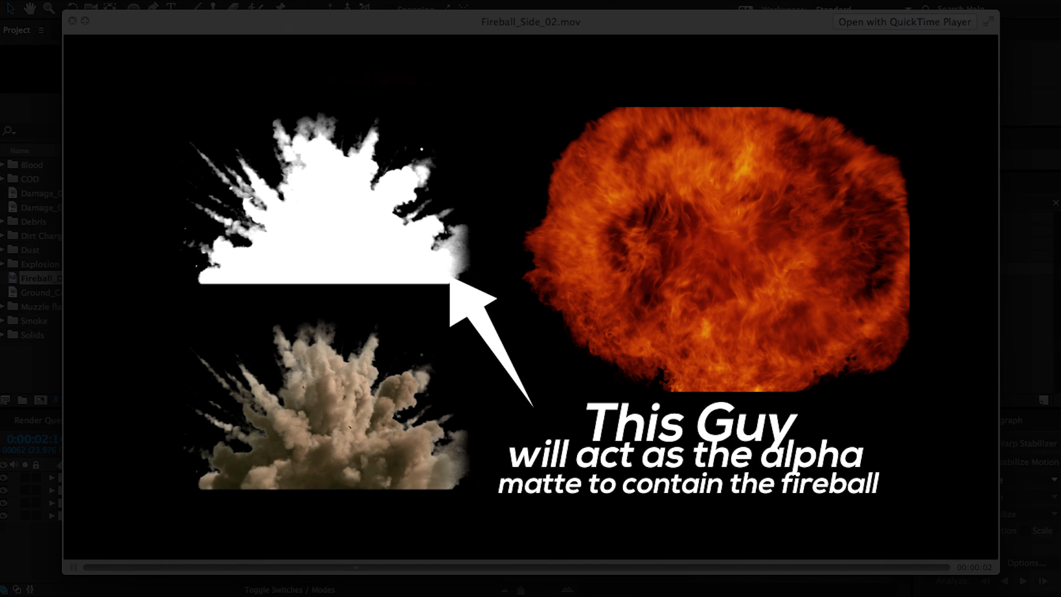
key("Down")
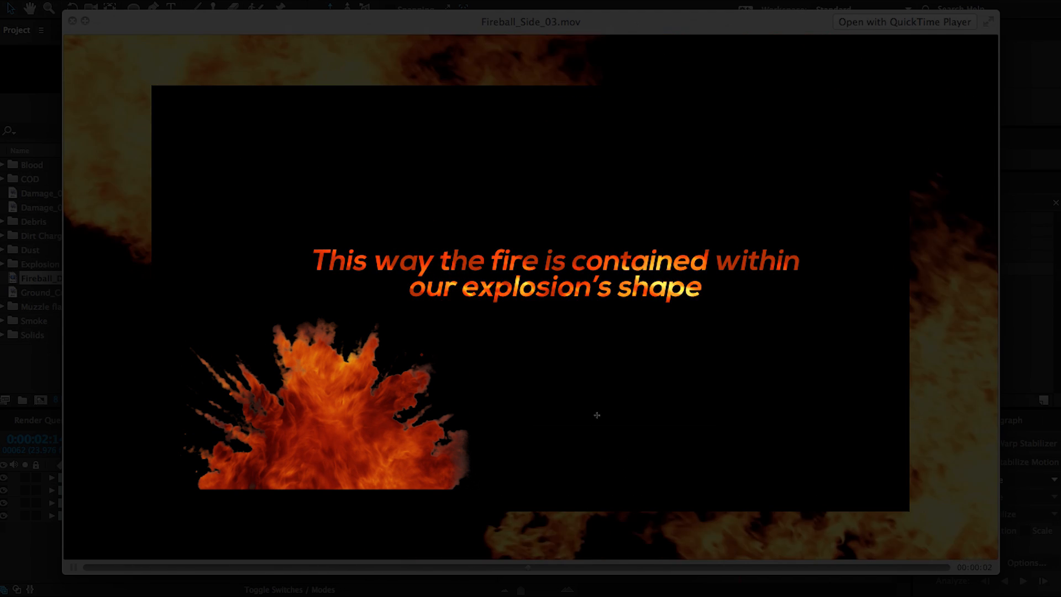
key("Down")
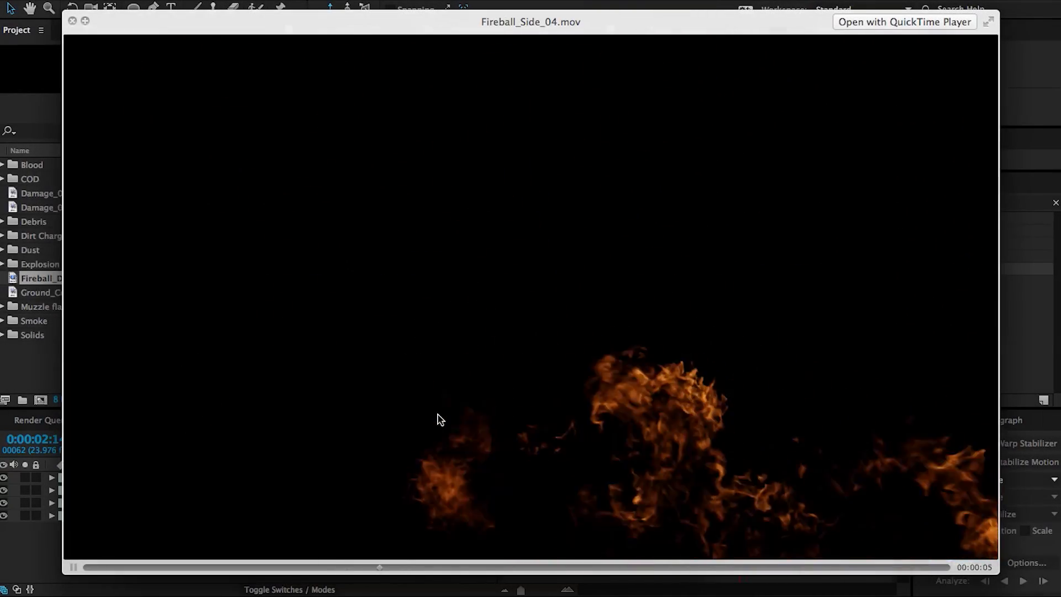
key("space")
Import Fireball_Side_04.mov and add it as the top 3D layer of Explosion main, pushed back in depth to about 1552.
left_click_drag(456, 513, 137, 106)
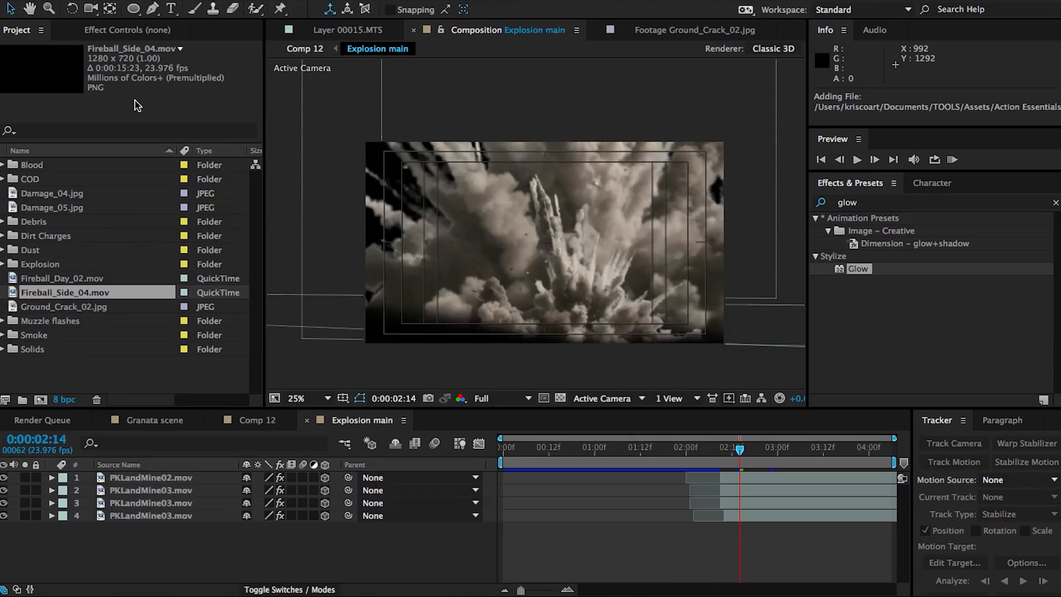
left_click_drag(56, 297, 173, 479)
left_click(325, 477)
left_click_drag(545, 243, 433, 420)
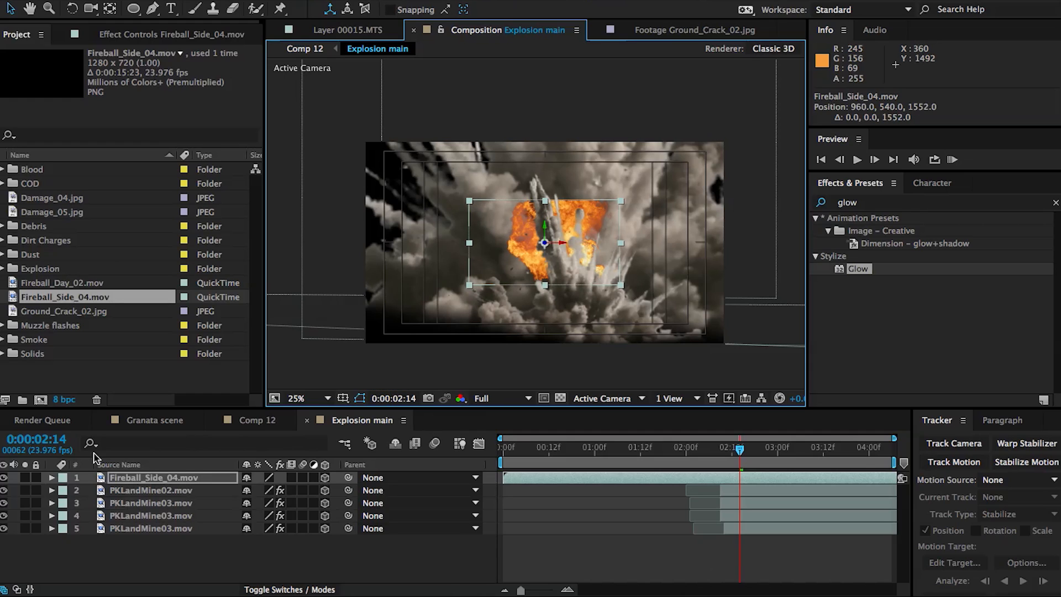
Solo the Fireball_Side_04.mov and PKLandMine02.mov layers.
left_click(25, 478)
left_click(25, 503)
left_click(25, 503)
left_click(24, 491)
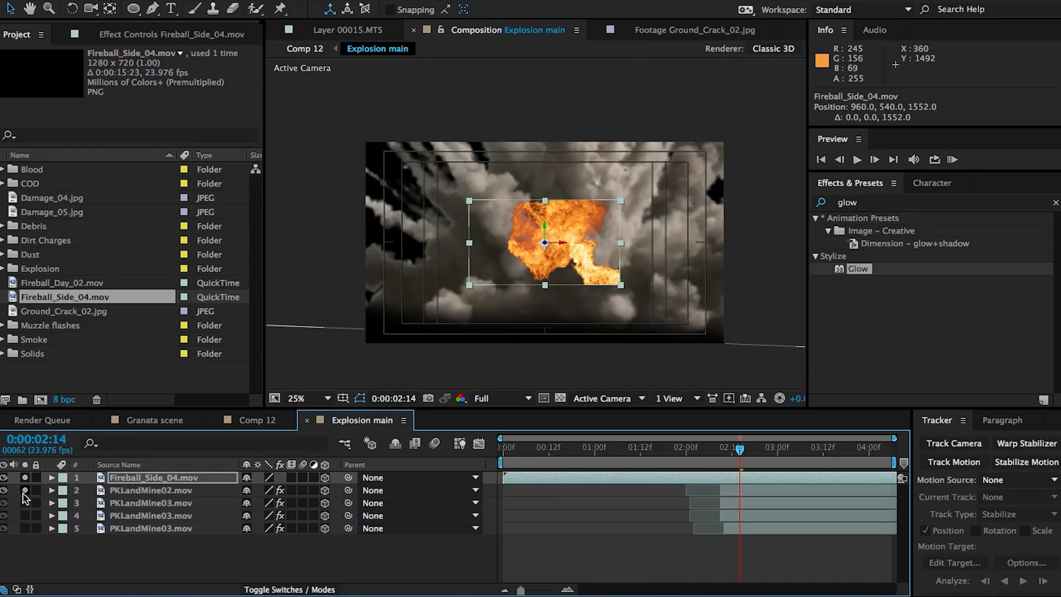
Duplicate the PKLandMine02.mov layer and name the copy Explosion Fire Matte.
left_click(134, 493)
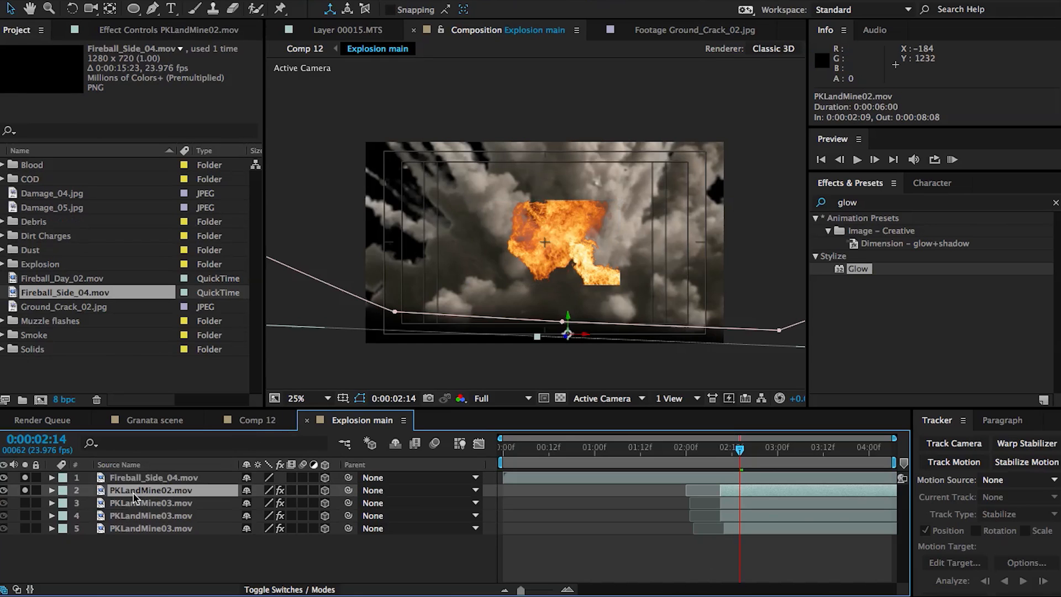
key("ctrl+d")
key("Return")
type("Explosion Fire Matte")
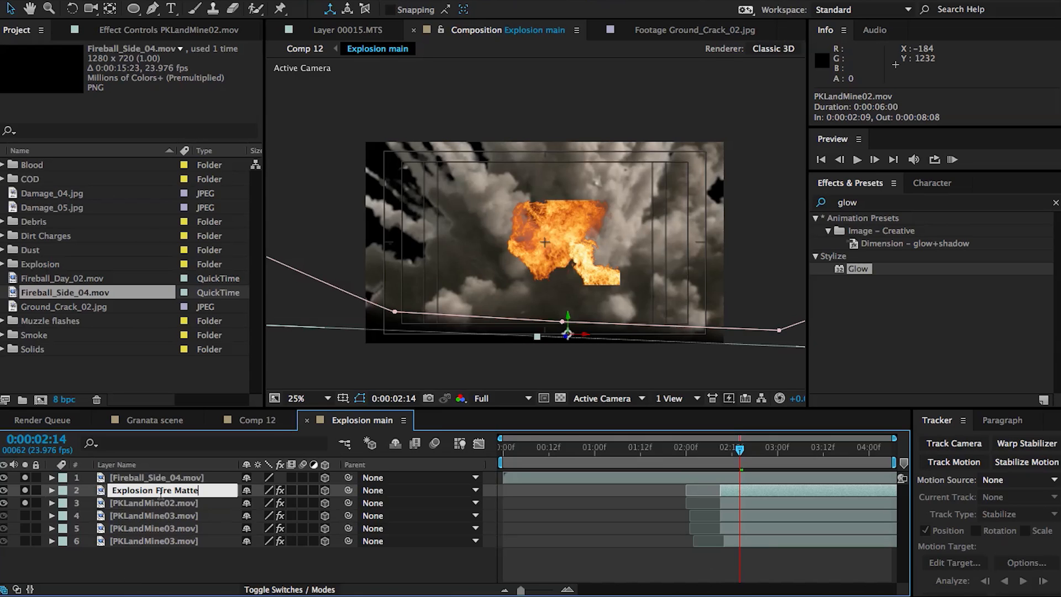
Place Fireball_Side_04.mov directly below Explosion Fire Matte and set its track matte to Alpha Matte "Explosion Fire Matte".
left_click(136, 479)
left_click_drag(136, 477, 136, 490)
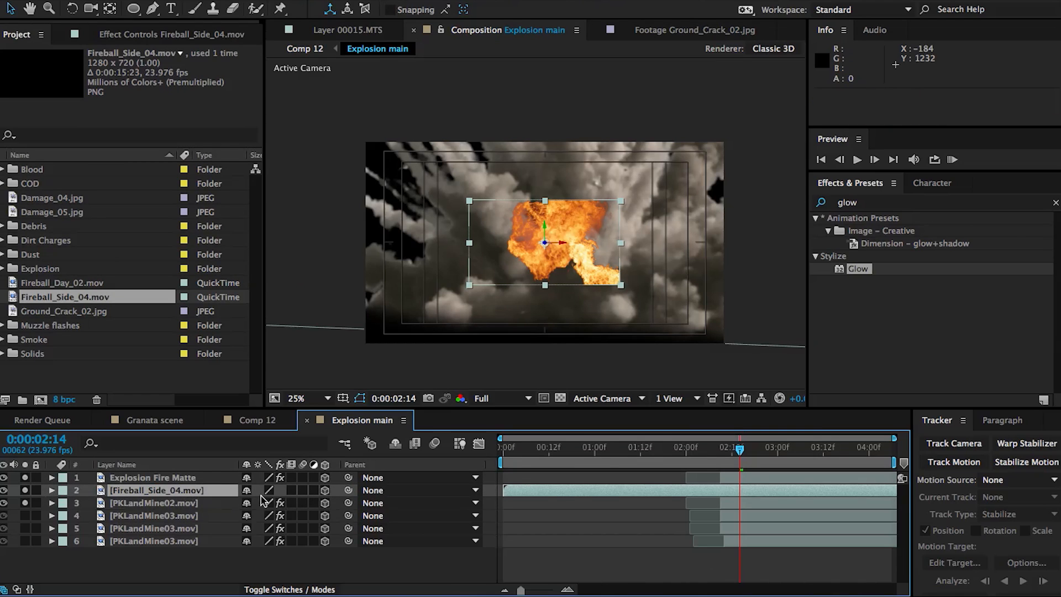
left_click(257, 588)
left_click(329, 489)
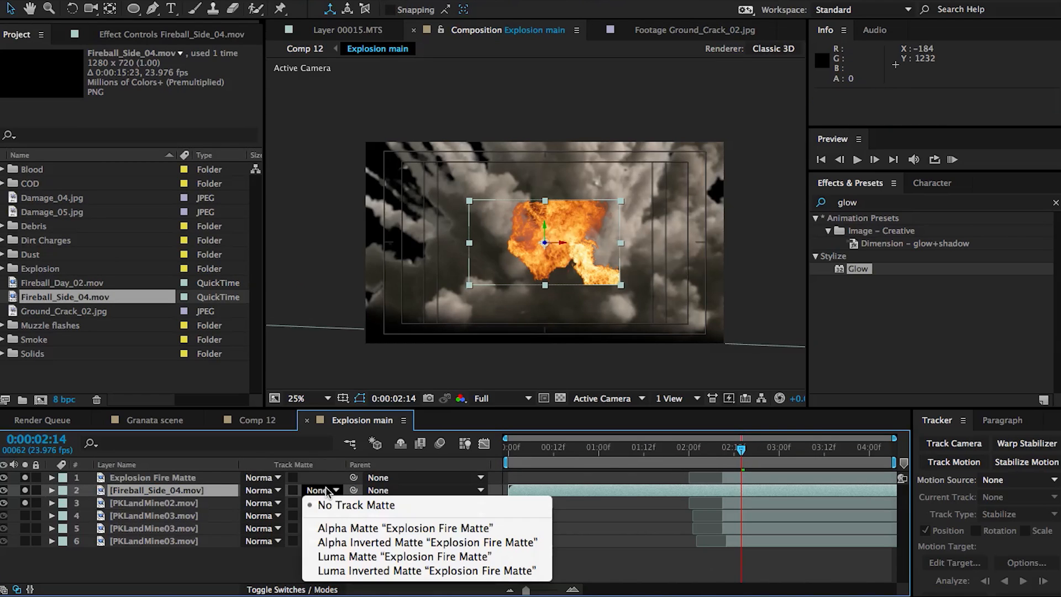
left_click(344, 526)
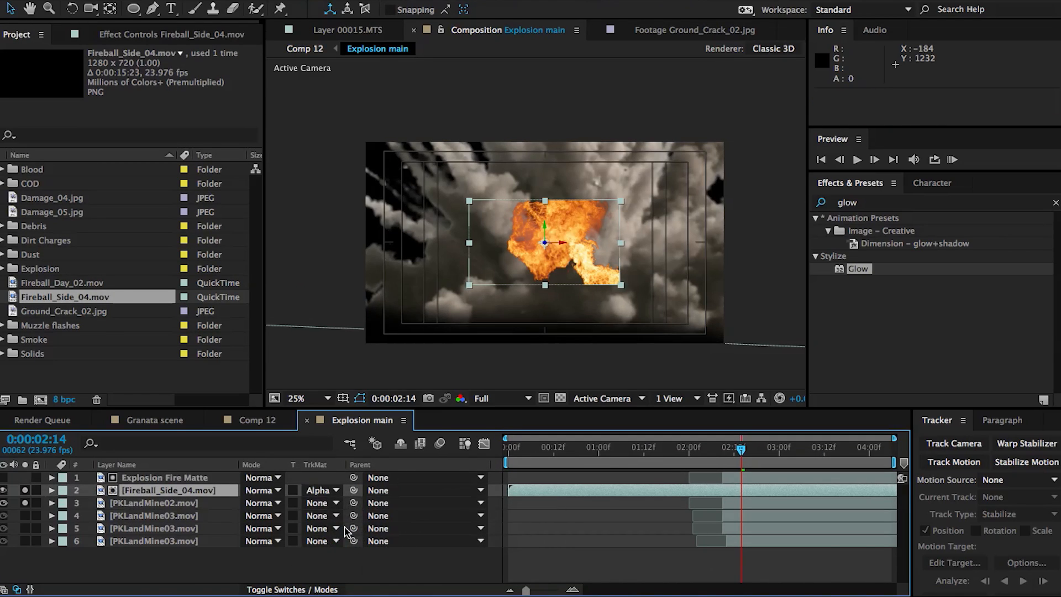
Scale the Fireball_Side_04.mov layer uniformly to 232% and turn off soloing.
key("s")
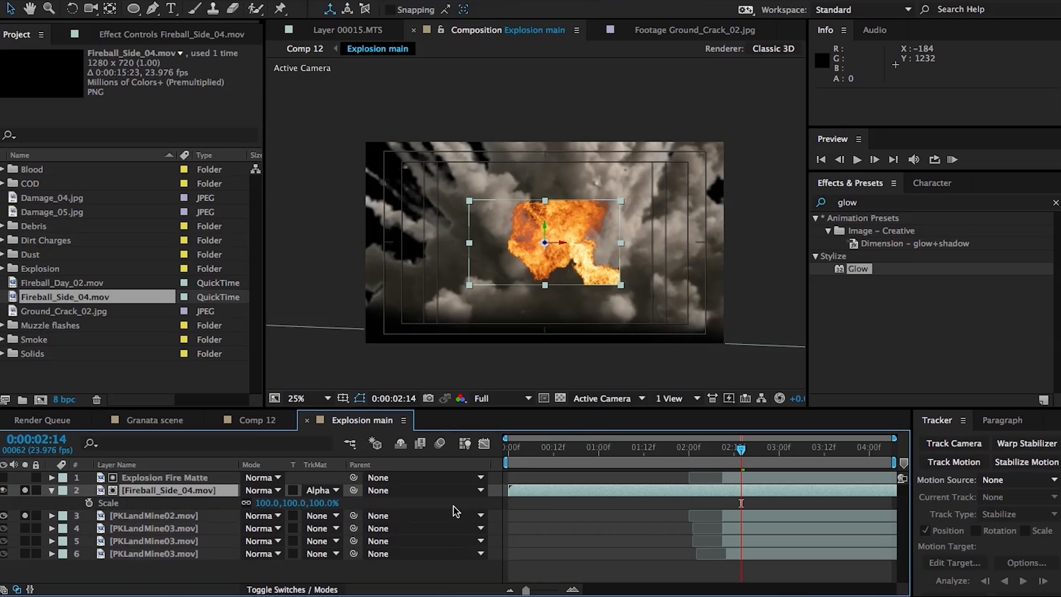
left_click_drag(321, 509, 407, 492)
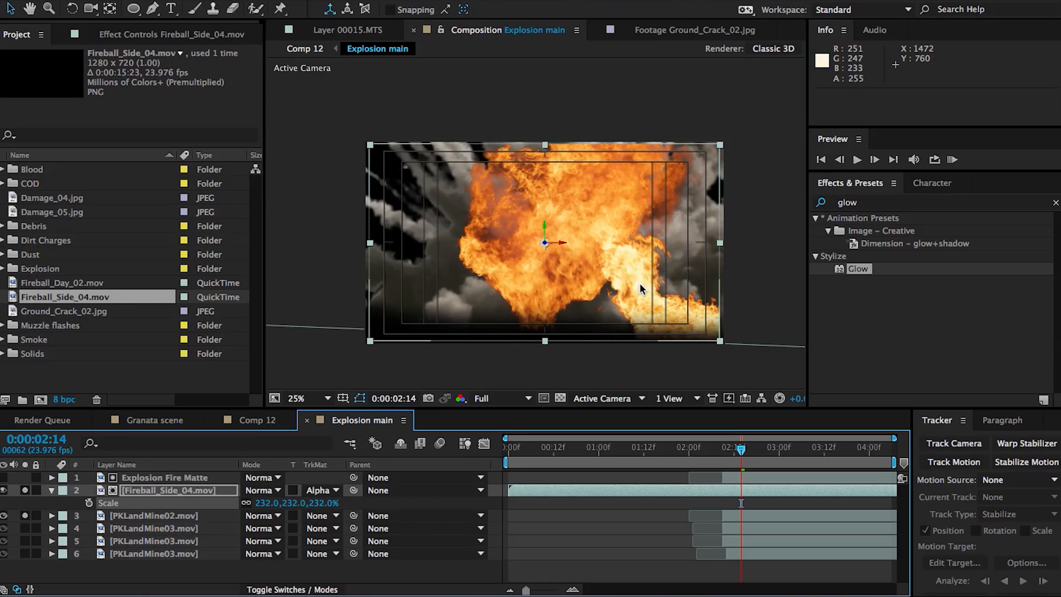
left_click(25, 491)
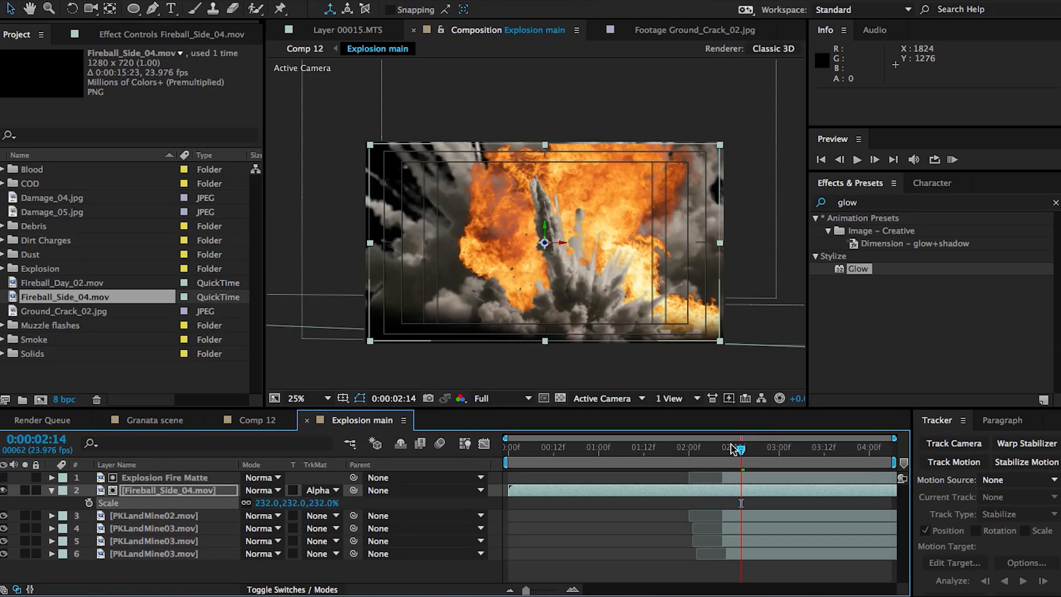
Time-stretch Fireball_Side_04.mov to a factor of 50 and shift the layer to start at 0:00:02:09.
right_click(534, 491)
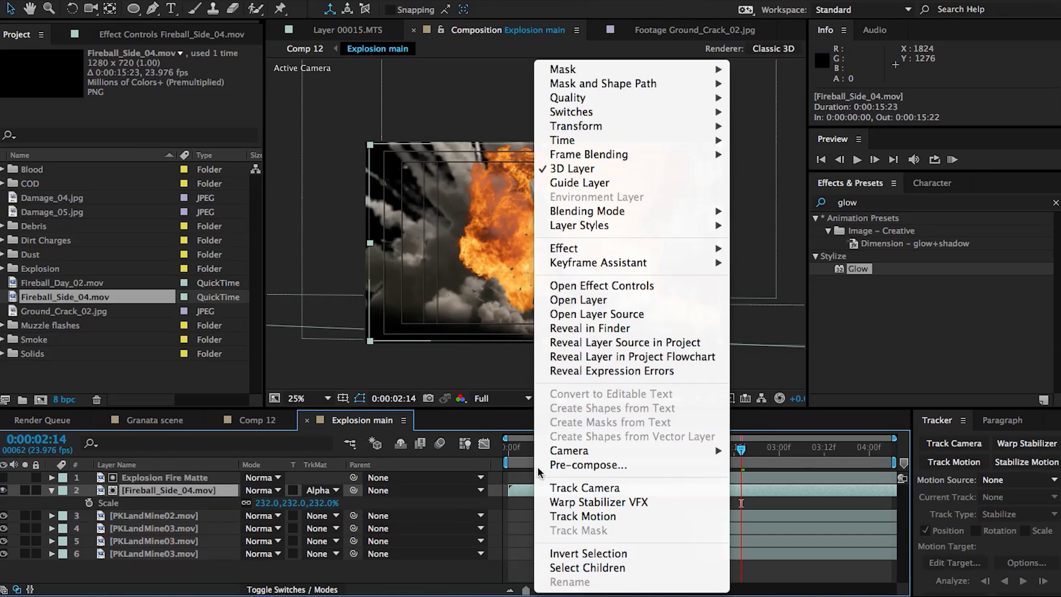
mouse_move(625, 142)
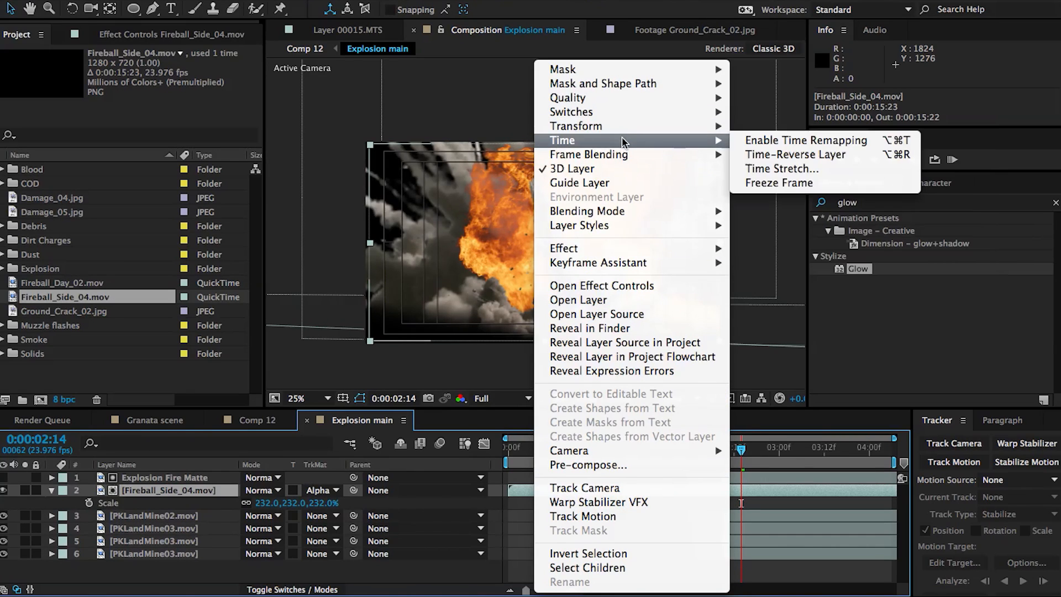
left_click(781, 168)
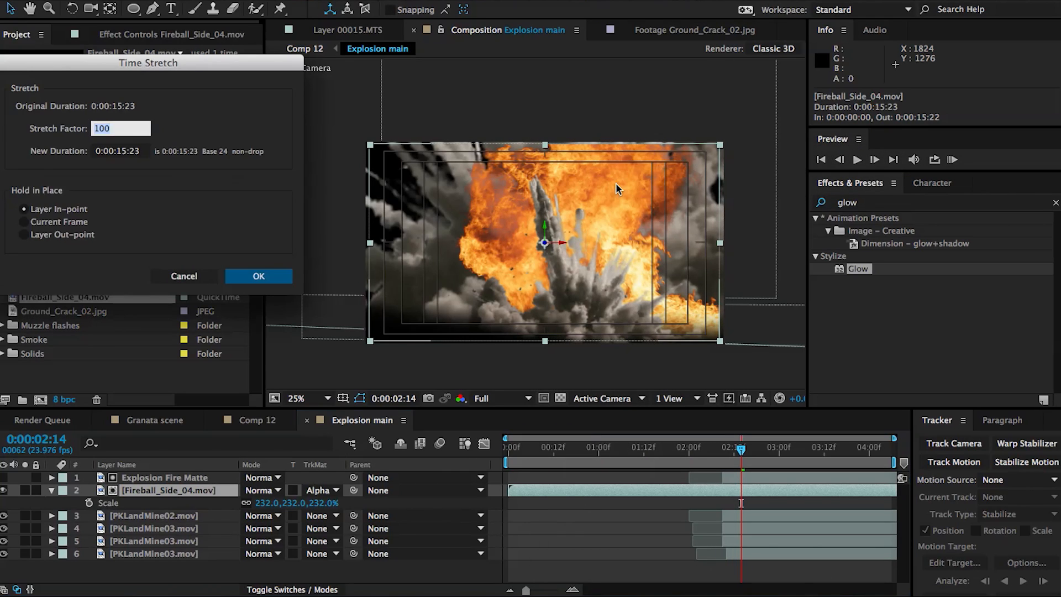
type("50")
key("Return")
left_click_drag(563, 492, 752, 493)
left_click_drag(738, 450, 776, 460)
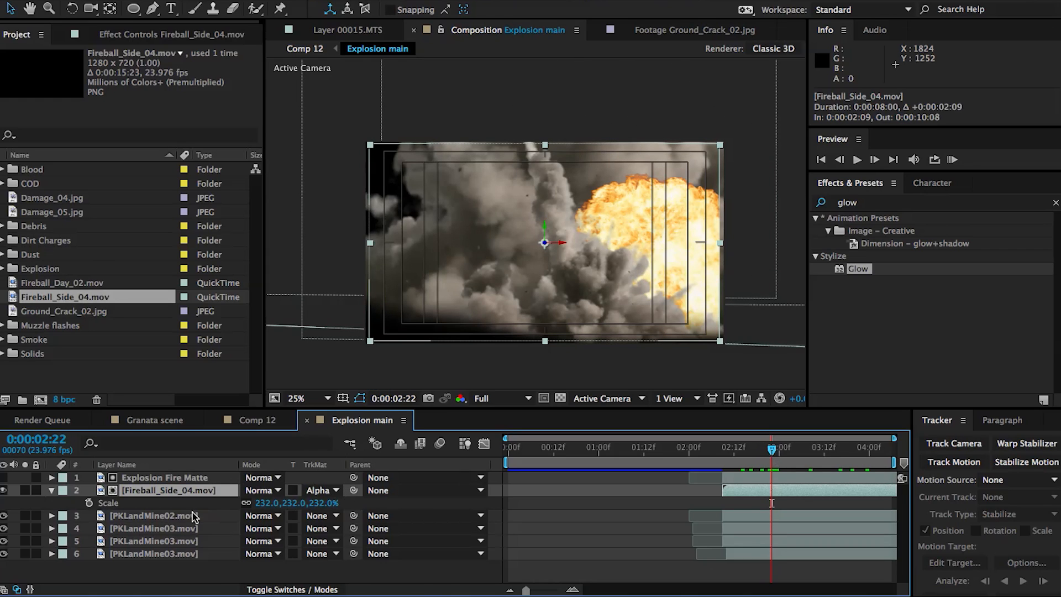
Delete the Explosion Fire Matte and Fireball_Side_04.mov layers from Explosion main.
left_click(148, 477)
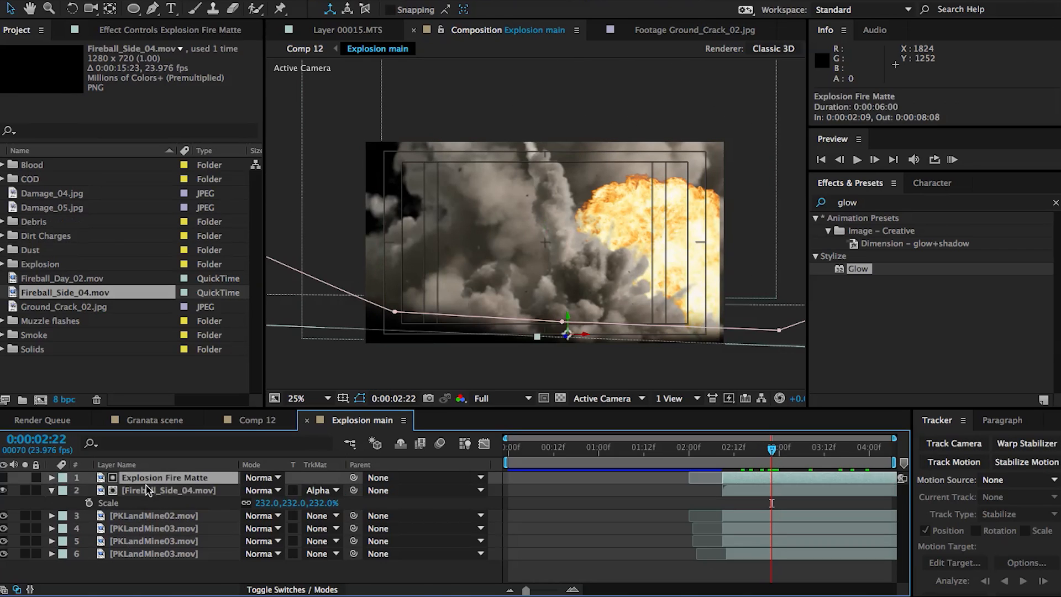
left_click(148, 491, "shift")
key("Delete")
Add Fireball_Day_02.mov as the top 3D layer of Explosion main and push it back in depth to about 1828.
left_click_drag(73, 279, 138, 475)
key("F4")
left_click(324, 479)
left_click_drag(545, 242, 355, 408)
Solo the PKLandMine02.mov layer and duplicate it, naming the copy Explosion Fire Matte.
left_click(83, 491)
left_click(25, 490)
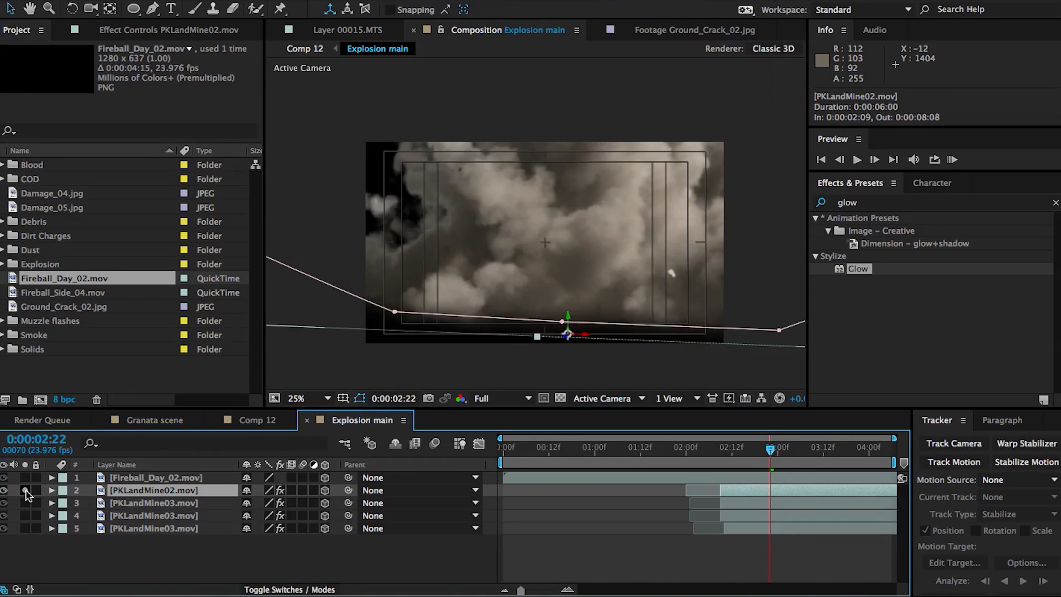
key("ctrl+d")
key("Return")
type("Explosion Fire M")
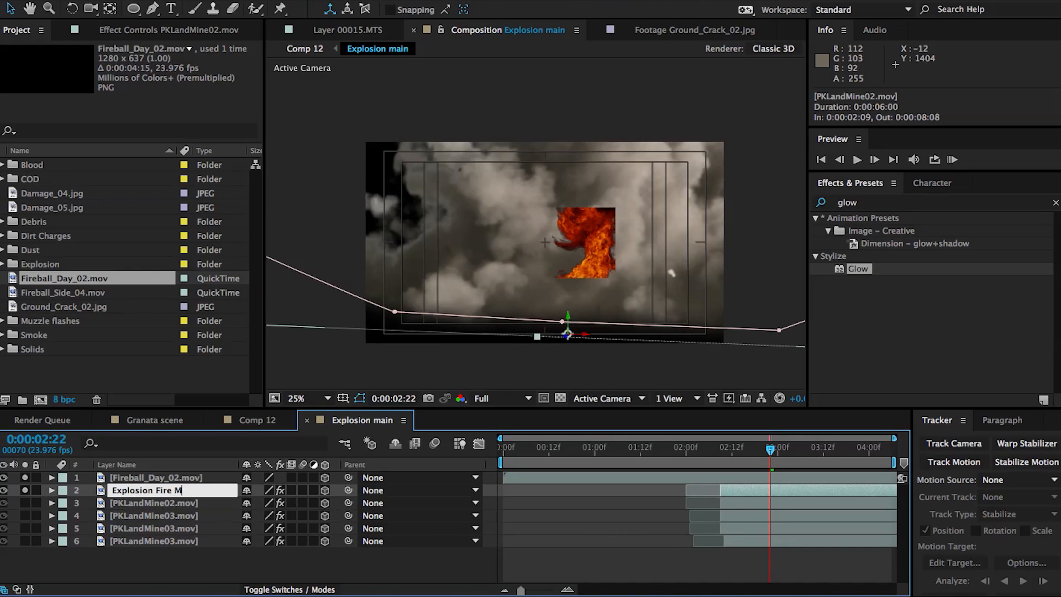
type("atte")
Alpha-matte the Fireball_Day_02.mov layer with Explosion Fire Matte placed directly above it, and turn off soloing.
left_click(172, 478)
left_click_drag(172, 479, 172, 496)
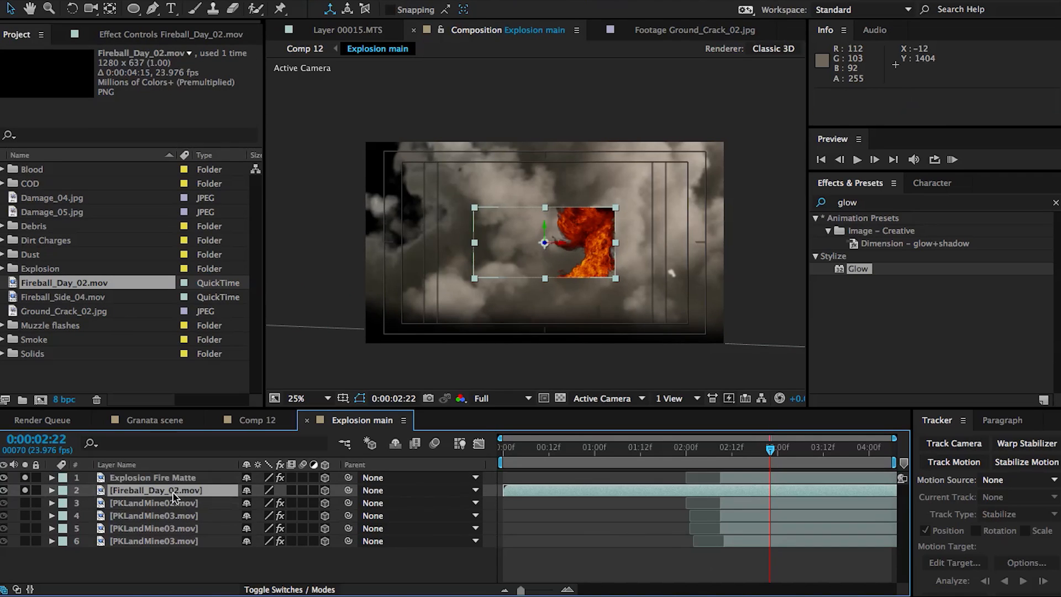
left_click(268, 589)
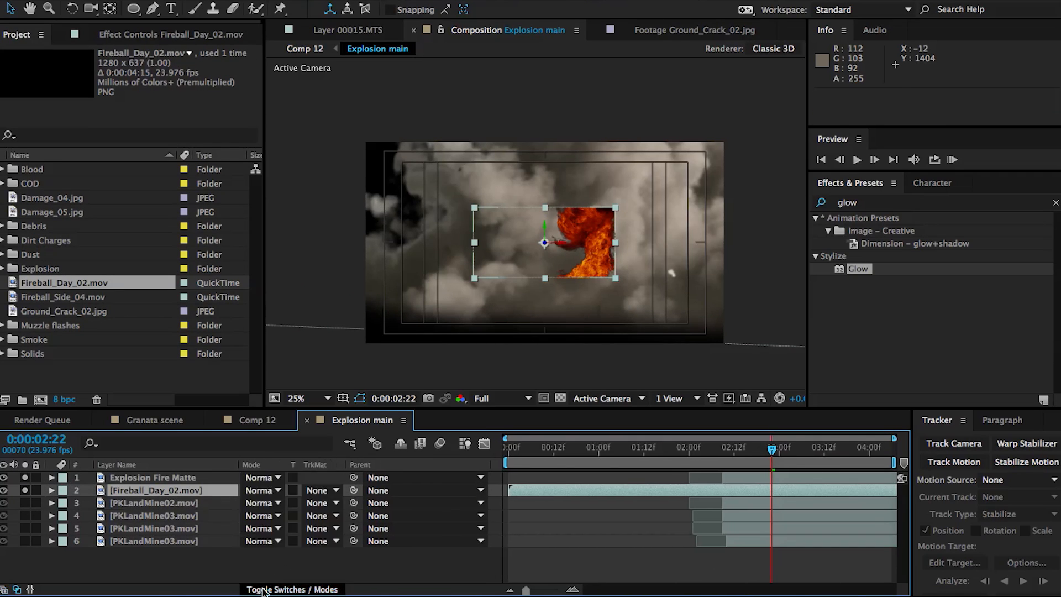
left_click(317, 490)
left_click(331, 528)
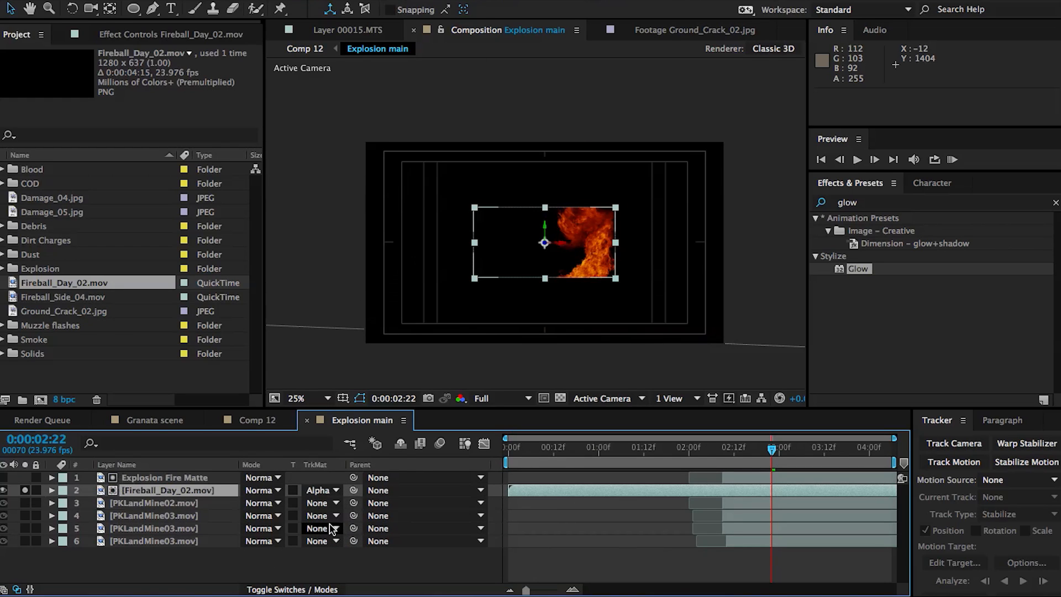
left_click(24, 491)
Scale the Fireball_Day_02.mov layer uniformly to 314% and move it over the left part of the explosion smoke.
key("s")
left_click_drag(290, 503, 448, 502)
left_click_drag(667, 173, 436, 187)
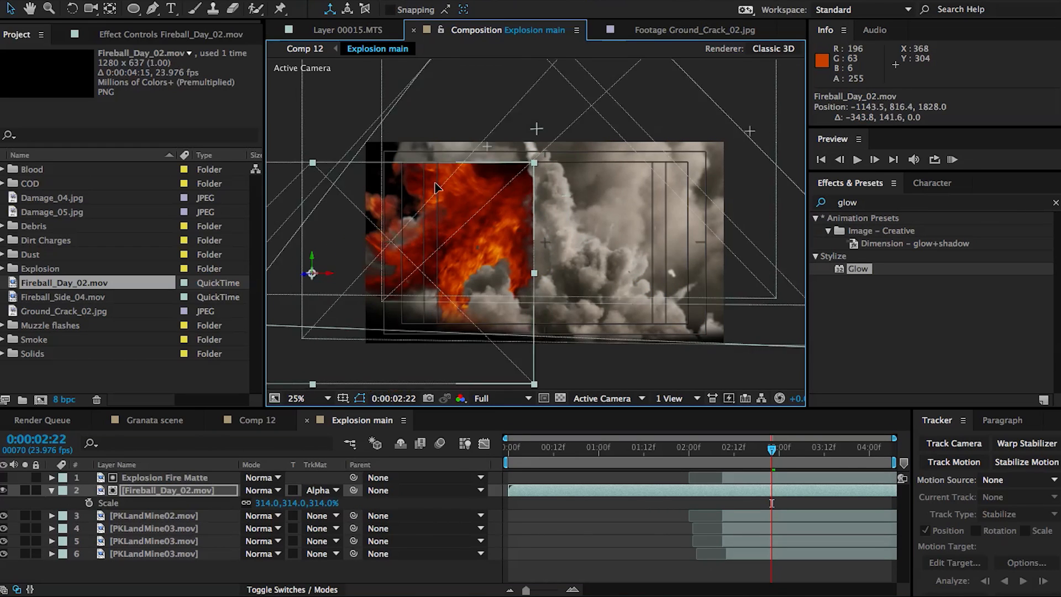
Time-stretch the Fireball_Day_02.mov layer by a factor of 50 and shift it to start at 0:00:02:09 with the explosion.
left_click(528, 489)
right_click(528, 489)
mouse_move(558, 141)
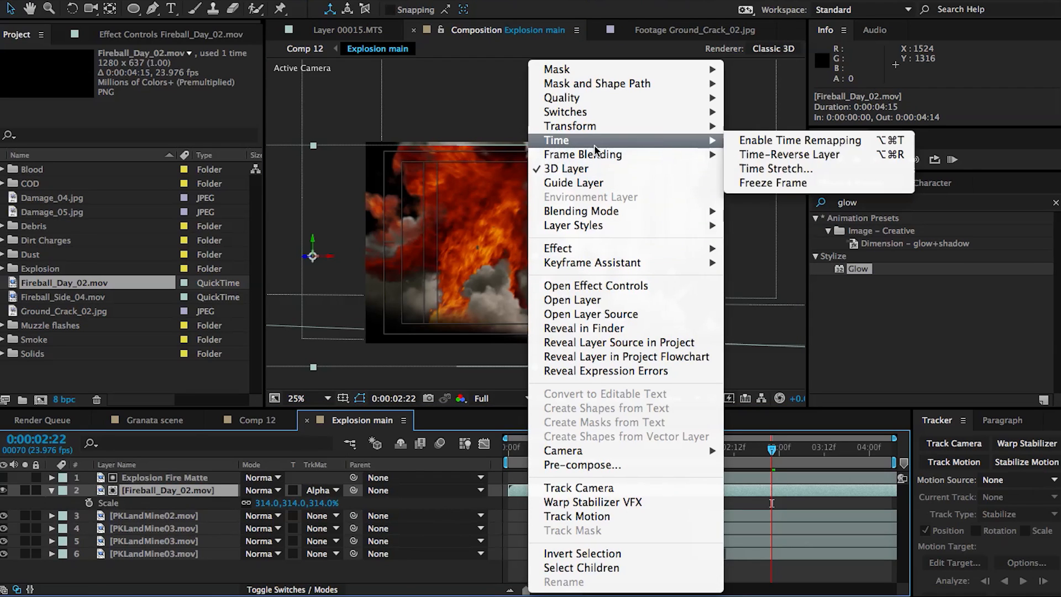
left_click(746, 168)
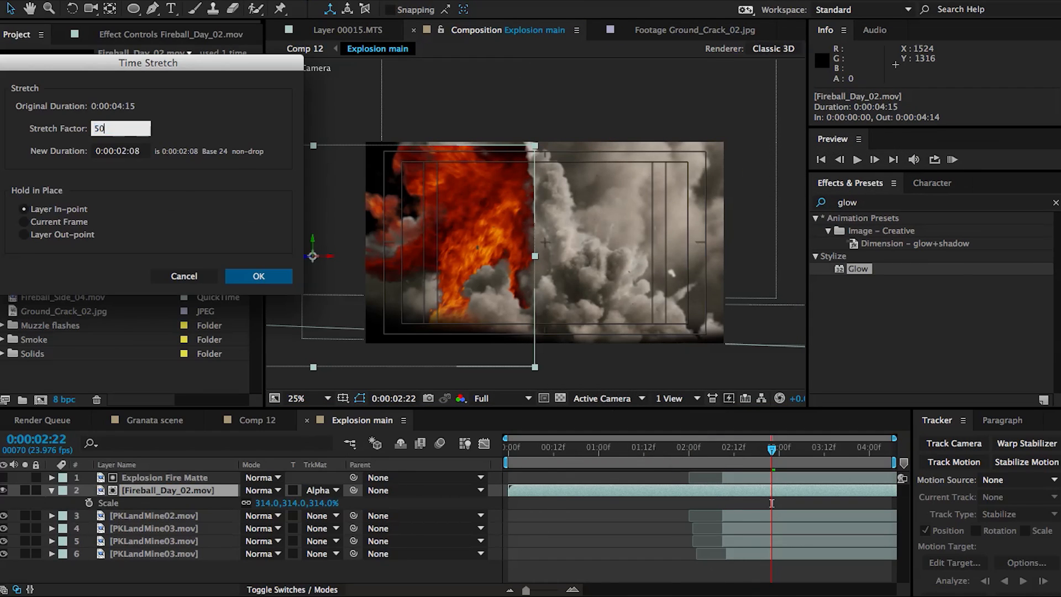
key("Return")
left_click_drag(524, 488, 741, 490)
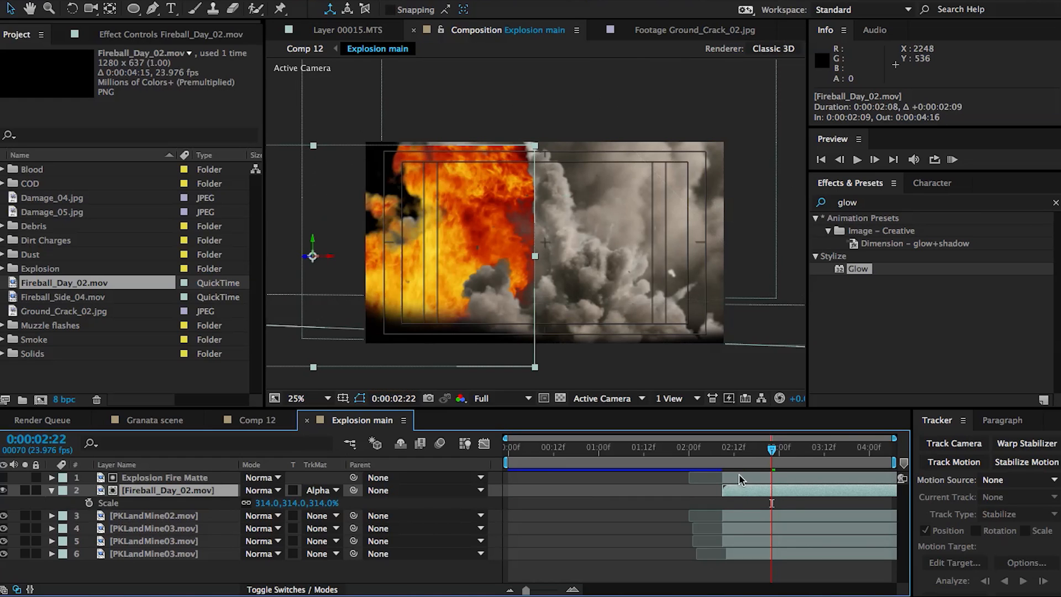
Move the Fireball_Day_02.mov layer right over the centre of the explosion, to about 622.9, 587.2, checking it at 0:00:02:15.
left_click(743, 457)
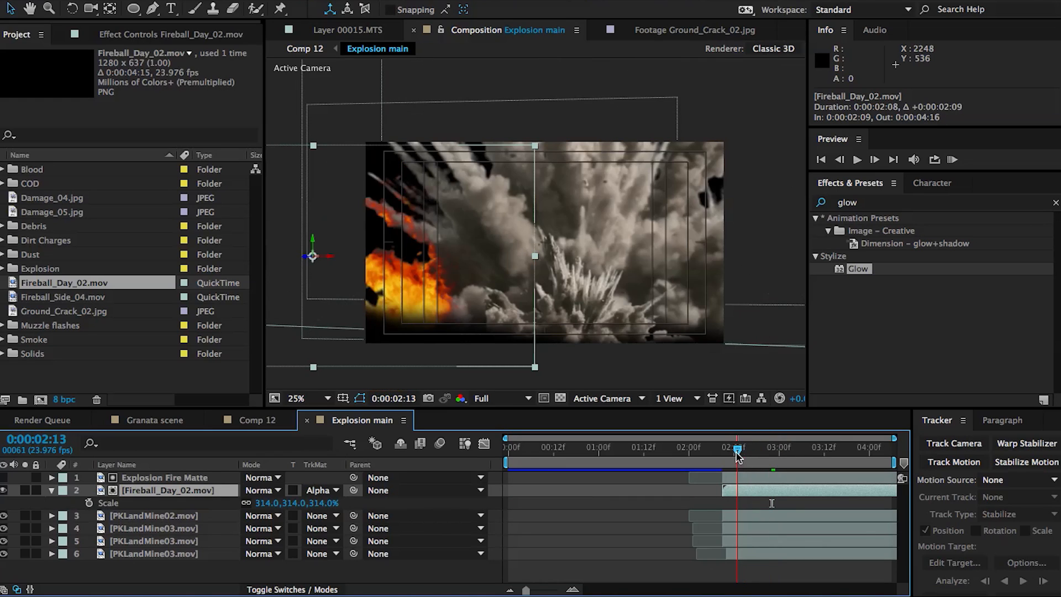
left_click_drag(743, 452, 746, 452)
left_click_drag(399, 295, 550, 283)
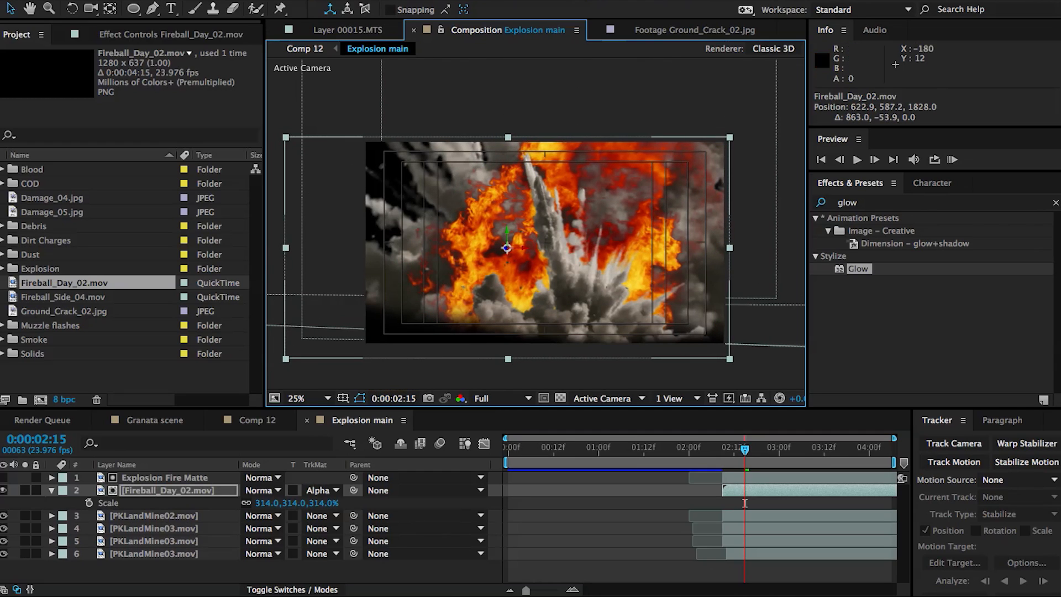
Draw an elliptical mask around the fire on the Fireball_Day_02.mov layer and feather it by 300 pixels.
left_click(133, 9)
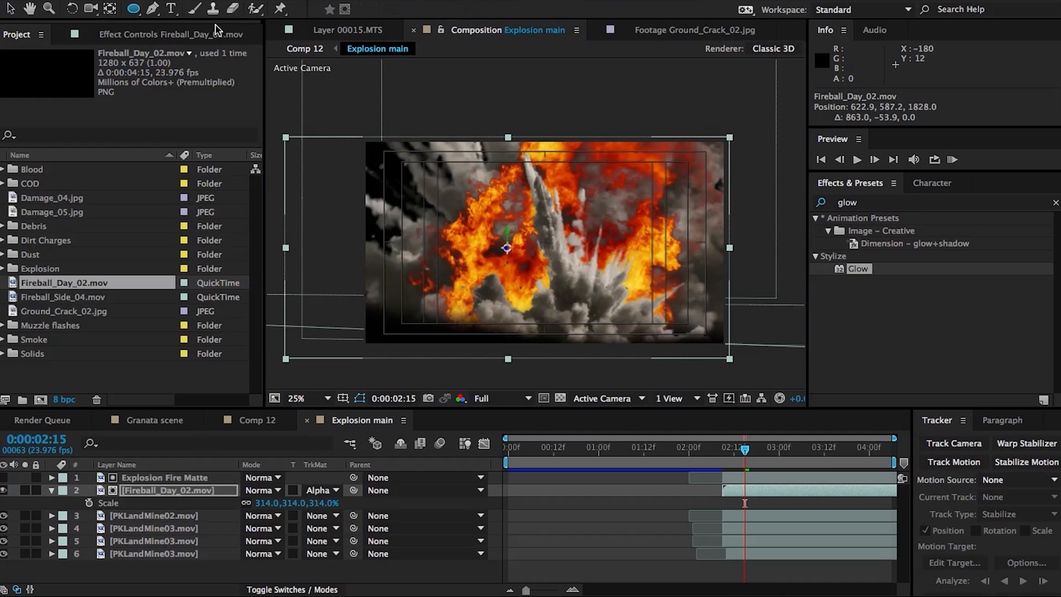
left_click_drag(455, 150, 703, 372)
key("f")
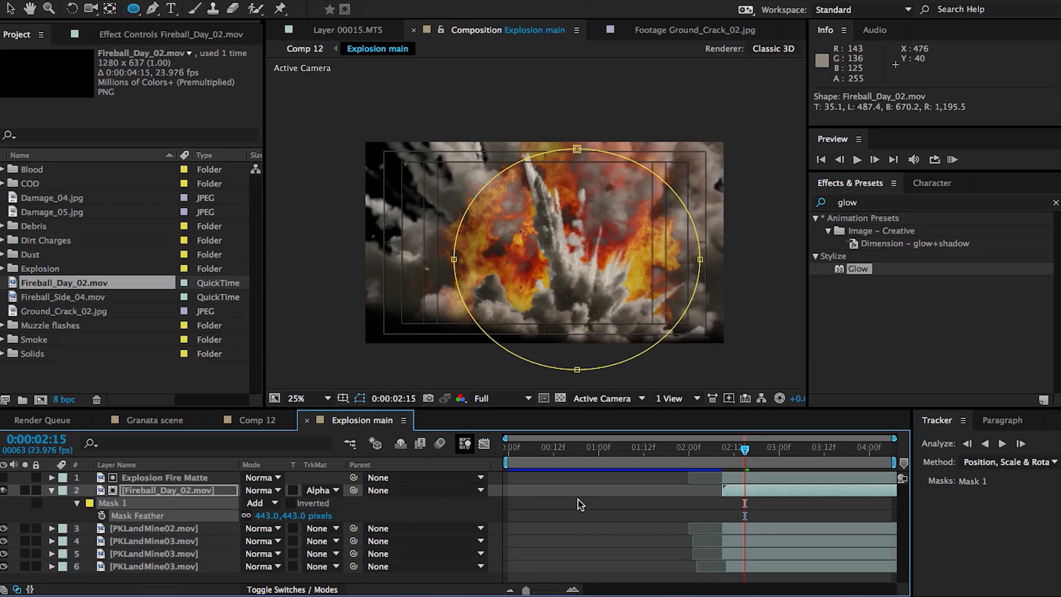
left_click(265, 516)
type("300")
key("Return")
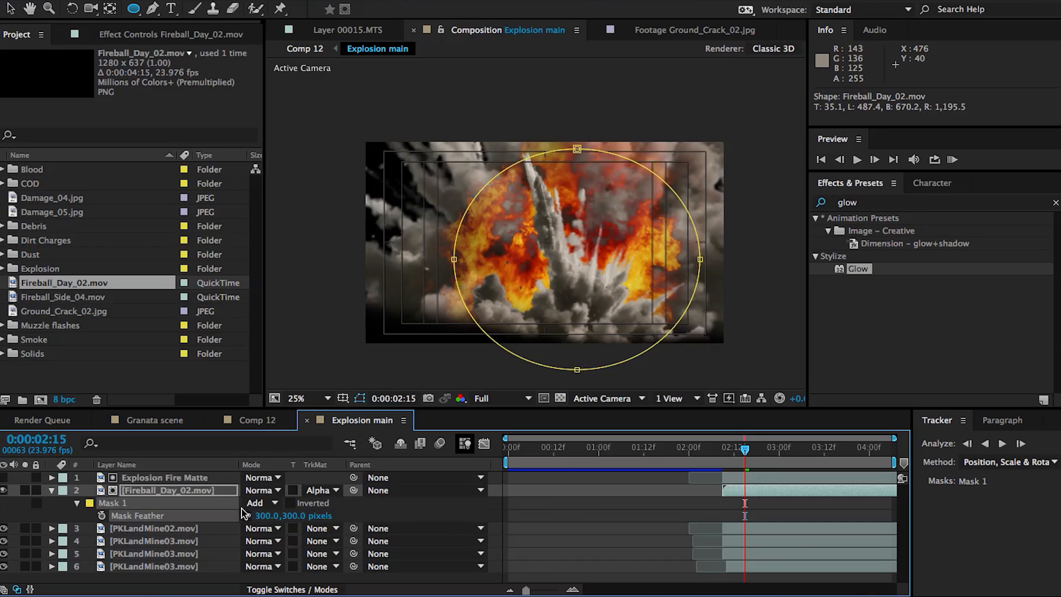
Set the Fireball_Day_02.mov layer's blending mode to Add and apply Glow with radius 151 and threshold 65.5%.
left_click(271, 489)
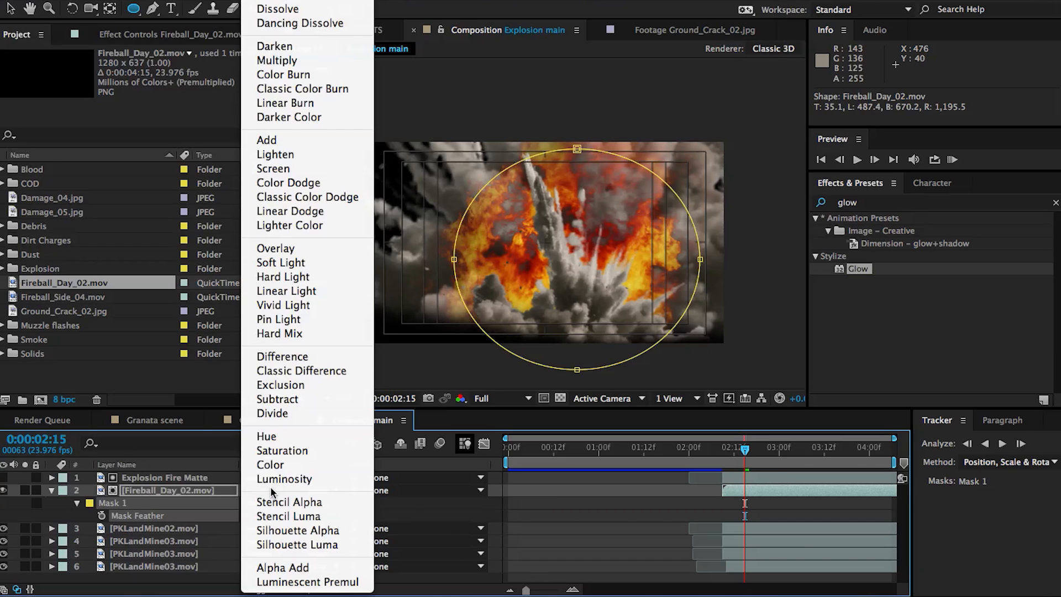
left_click(304, 141)
left_click_drag(856, 270, 747, 492)
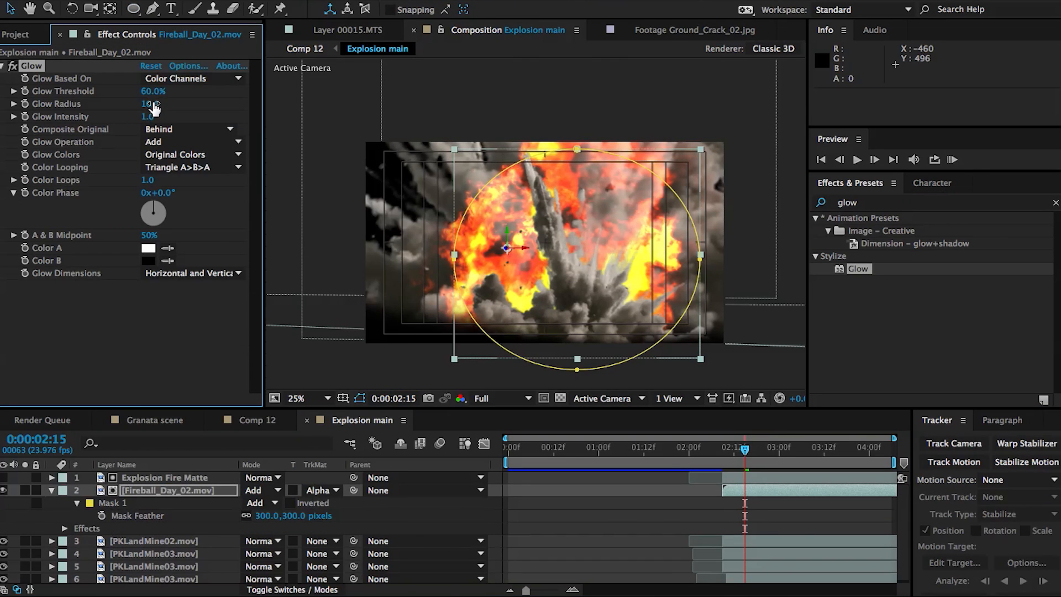
left_click_drag(175, 102, 258, 101)
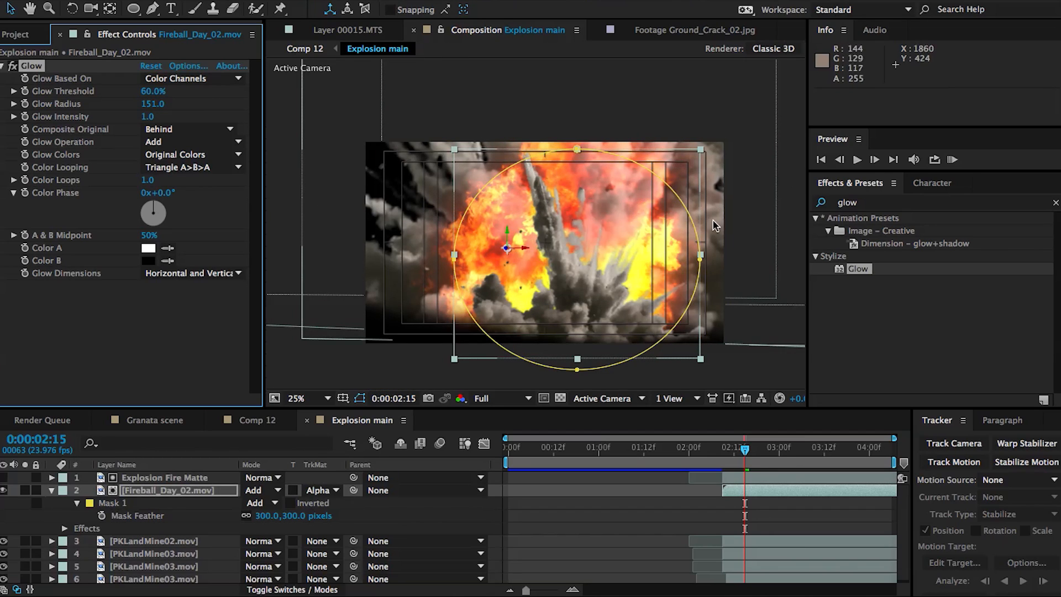
mouse_move(150, 90)
left_mouse_down()
mouse_move(103, 94)
mouse_move(190, 91)
mouse_move(158, 97)
mouse_move(168, 95)
left_mouse_up()
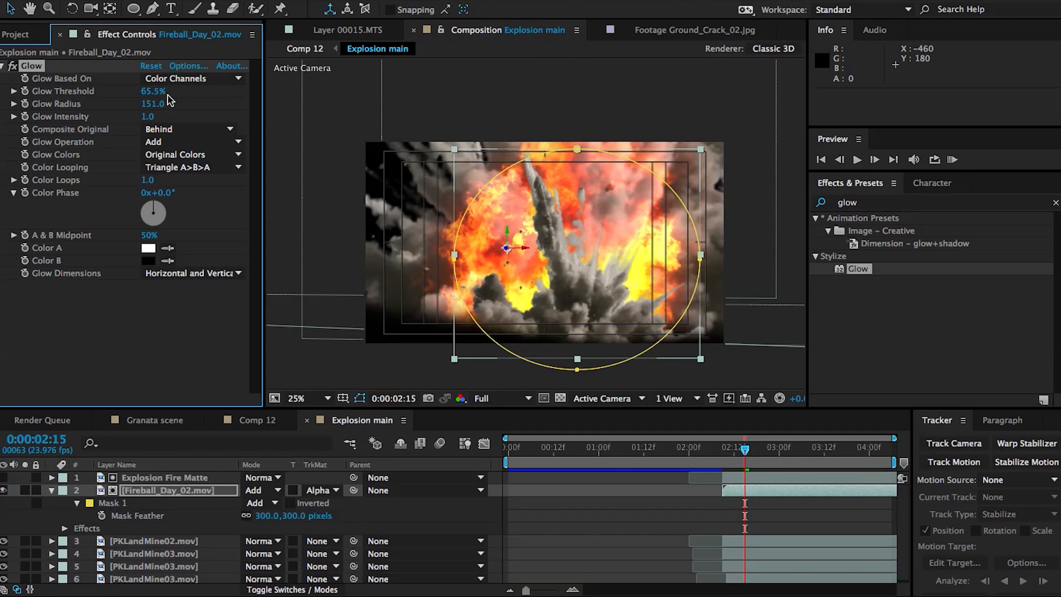
Scale the Fireball_Day_02.mov layer uniformly to 261% and reshape the top of its mask.
left_click(475, 524)
mouse_move(728, 450)
left_mouse_down()
mouse_move(779, 447)
mouse_move(745, 449)
left_mouse_up()
left_click(167, 491)
key("s")
left_click_drag(291, 503, 275, 503)
left_click_drag(574, 232, 574, 227)
Duplicate the Fireball_Day_02.mov layer together with its matte twice and spread the copies across the explosion smoke.
left_click_drag(745, 449, 786, 449)
left_click(151, 479, "shift")
key("ctrl+d")
left_click_drag(431, 264, 387, 261)
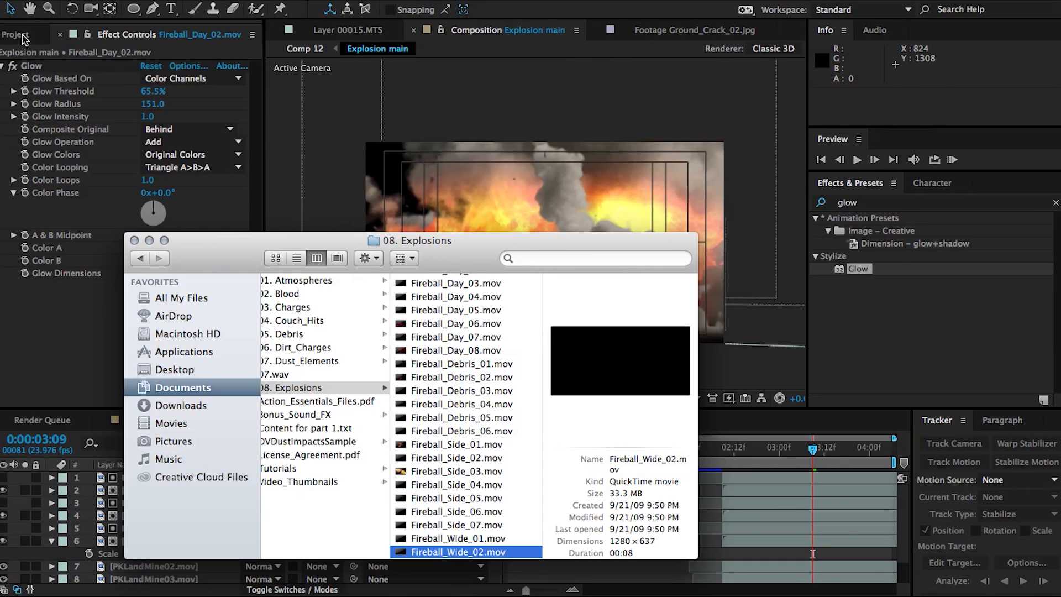
Import Fireball_Wide_02.mov from the 08. Explosions folder into the project.
left_click(22, 35)
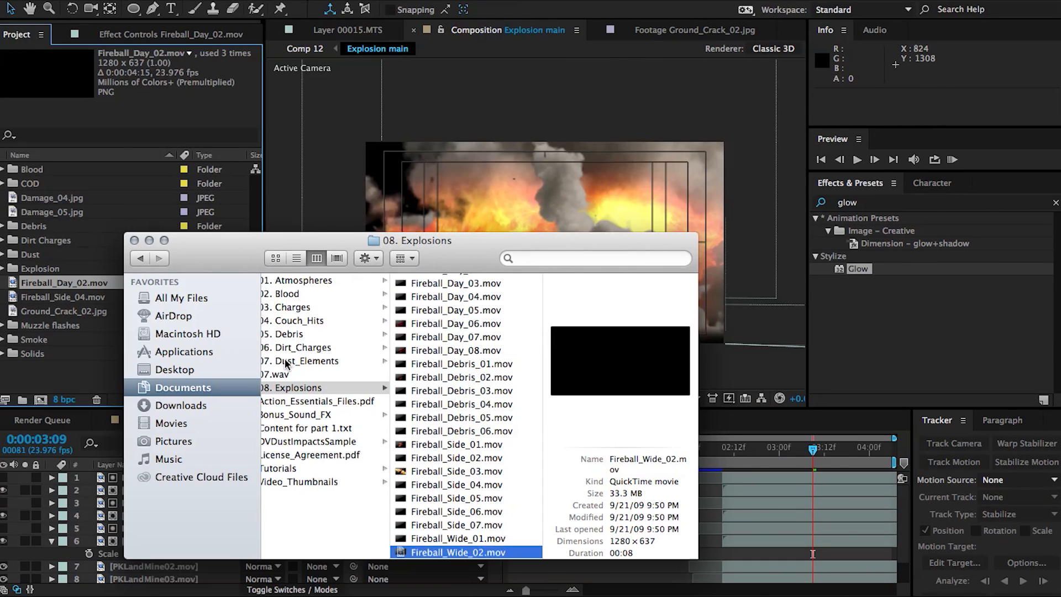
left_click_drag(285, 364, 147, 109)
Solo the bottommost PKLandMine03.mov layer and rename it Front.
scroll(161, 514, "down", 3)
left_click(24, 576)
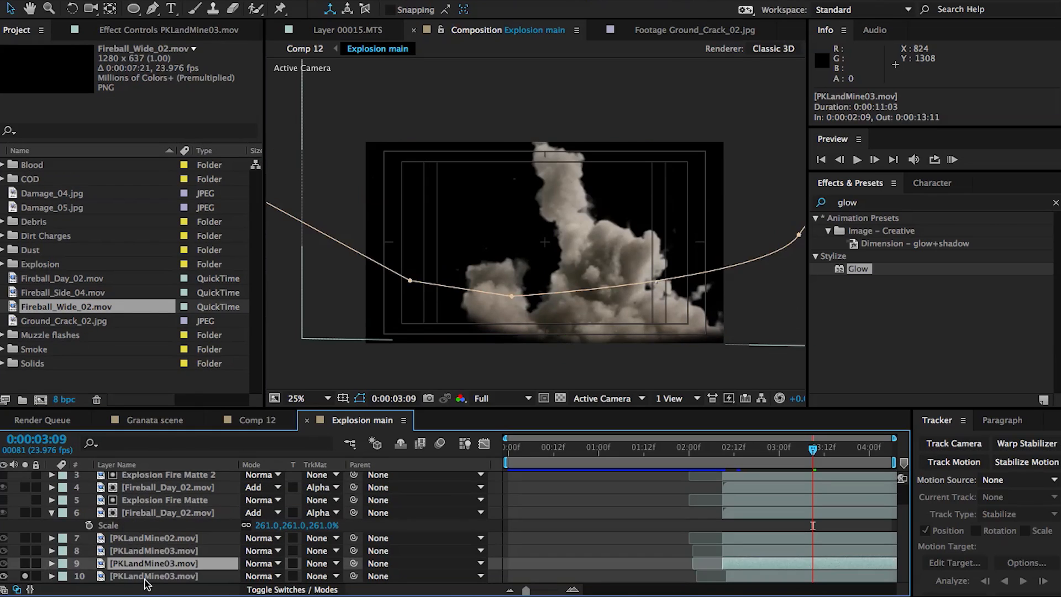
left_click(146, 579)
key("Return")
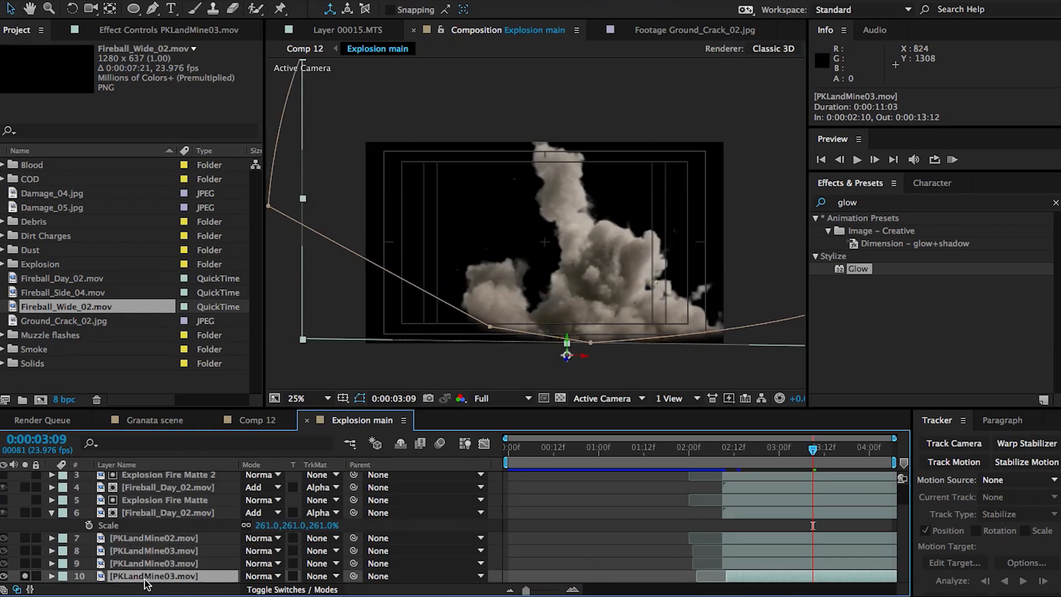
type("Front")
key("Return")
Add Fireball_Wide_02.mov directly above Front, time-stretched to a duration of 0:00:03:23 and starting at 0:00:02:10.
left_click_drag(56, 307, 160, 575)
right_click(531, 565)
left_click(666, 457)
left_click_drag(520, 564, 738, 564)
Scale the Fireball_Wide_02.mov layer to 150% by 163.8% and position it over the front smoke cloud.
key("s")
left_click_drag(267, 576, 304, 575)
left_click_drag(518, 287, 558, 291)
left_click_drag(584, 158, 584, 150)
Alpha-matte Fireball_Wide_02.mov with a duplicate of Front placed directly above it, and shift the fireball to position 1260, 568.
scroll(133, 569, "down", 1)
left_click(119, 577)
key("super+d")
left_click_drag(139, 540, 138, 569)
left_click(320, 550)
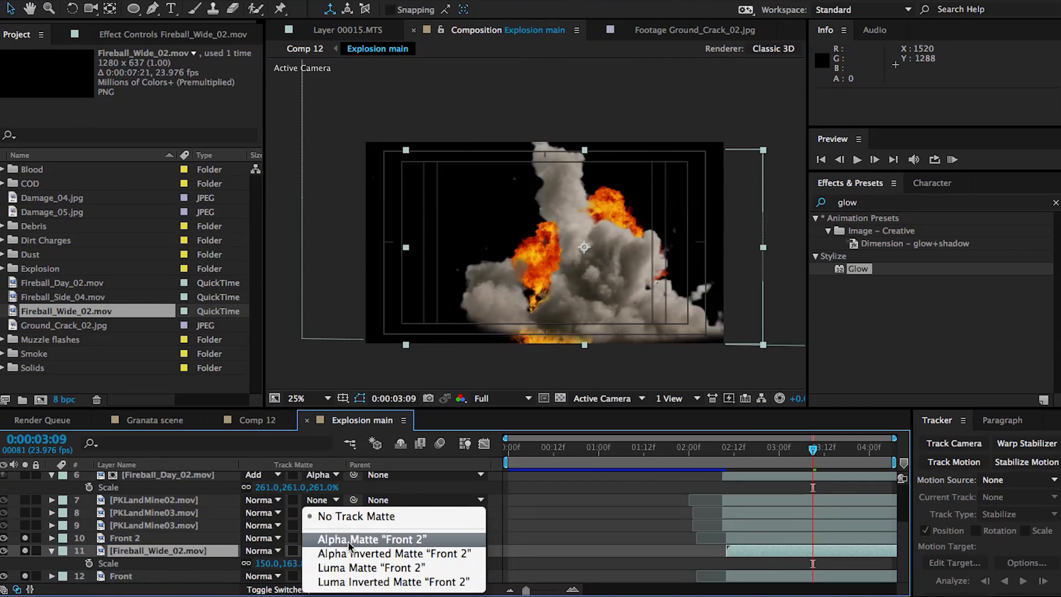
left_click(349, 540)
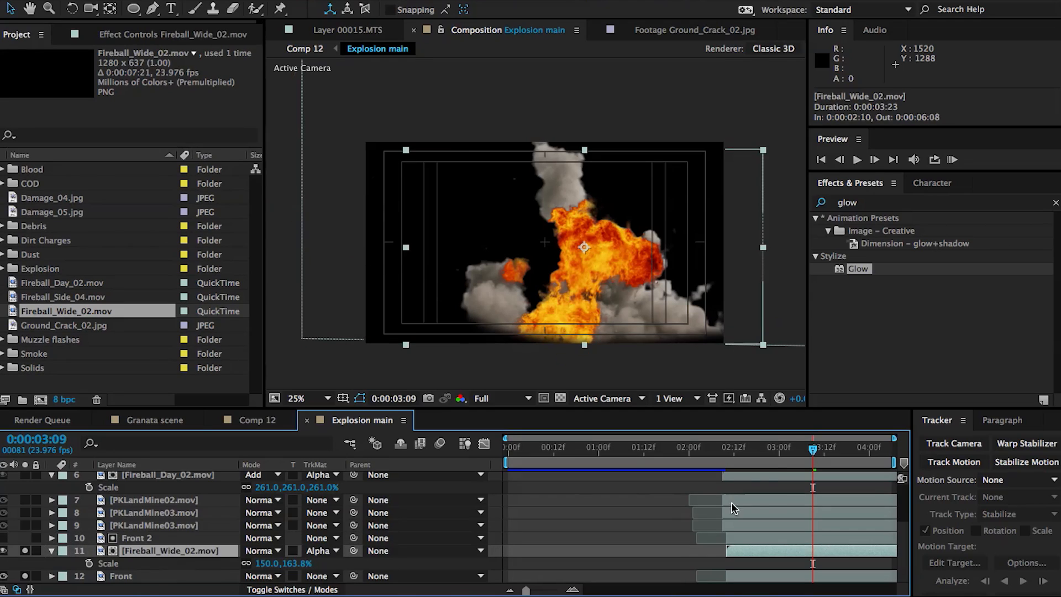
left_click_drag(770, 453, 750, 459)
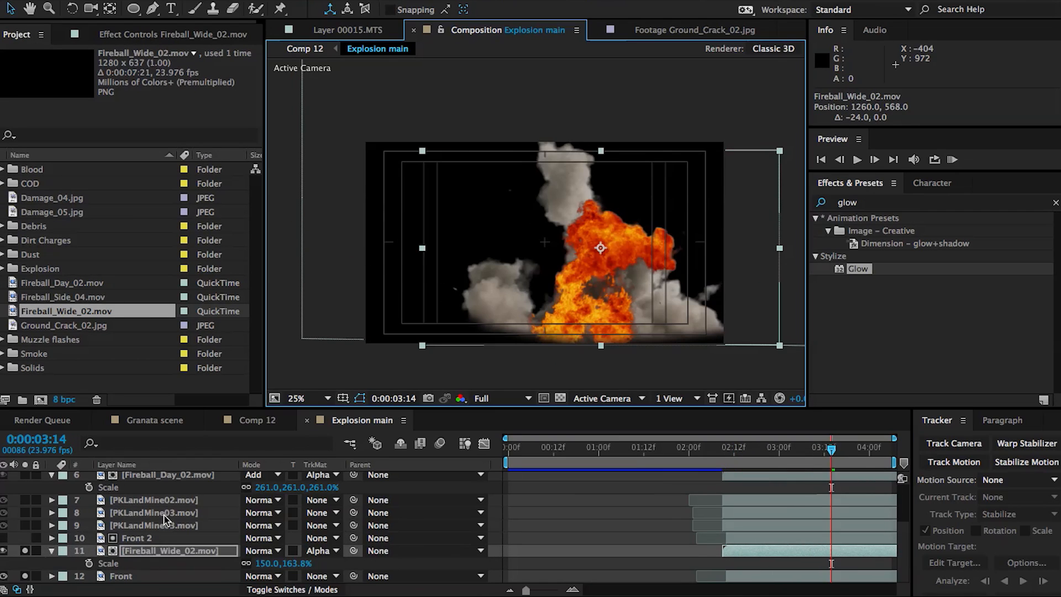
Copy the Glow effect from the Fireball_Day_02.mov layer to Fireball_Wide_02.mov and set the latter's blending mode to Add.
left_click(143, 477)
left_click(117, 34)
left_click(31, 65)
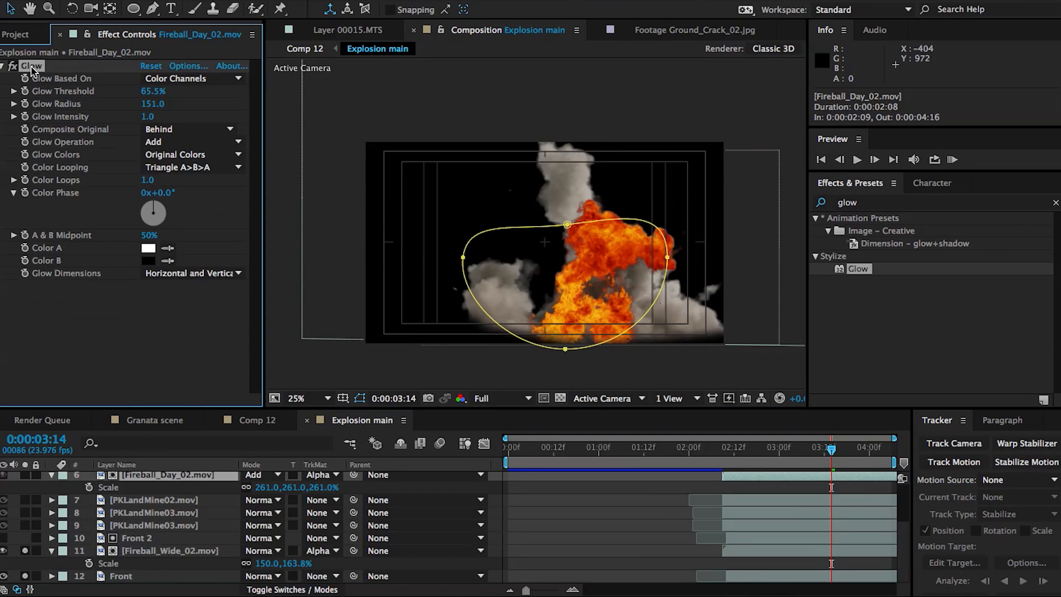
left_click(165, 551)
key("ctrl+v")
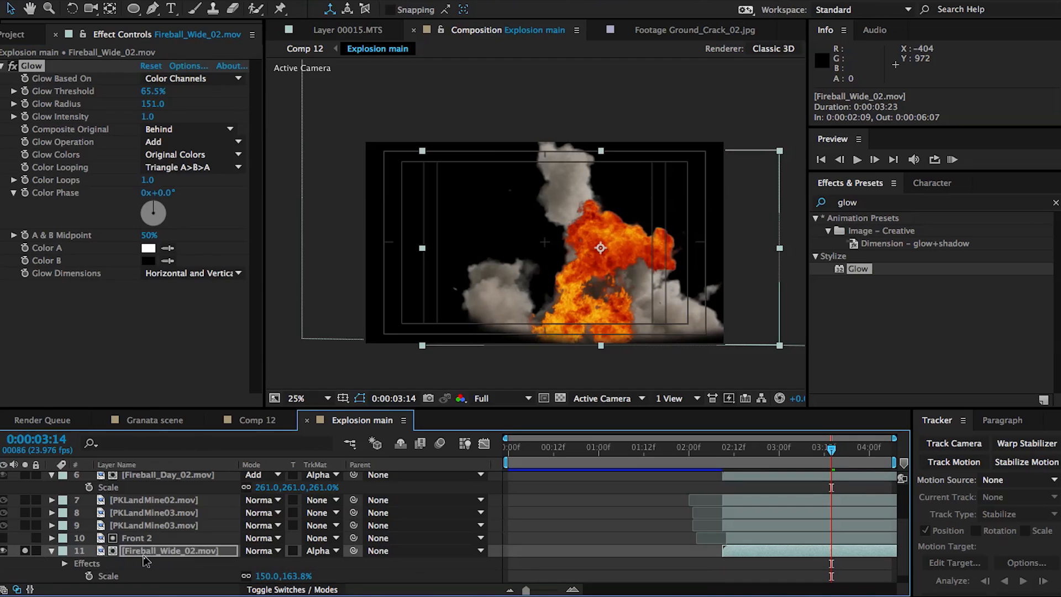
left_click(259, 551)
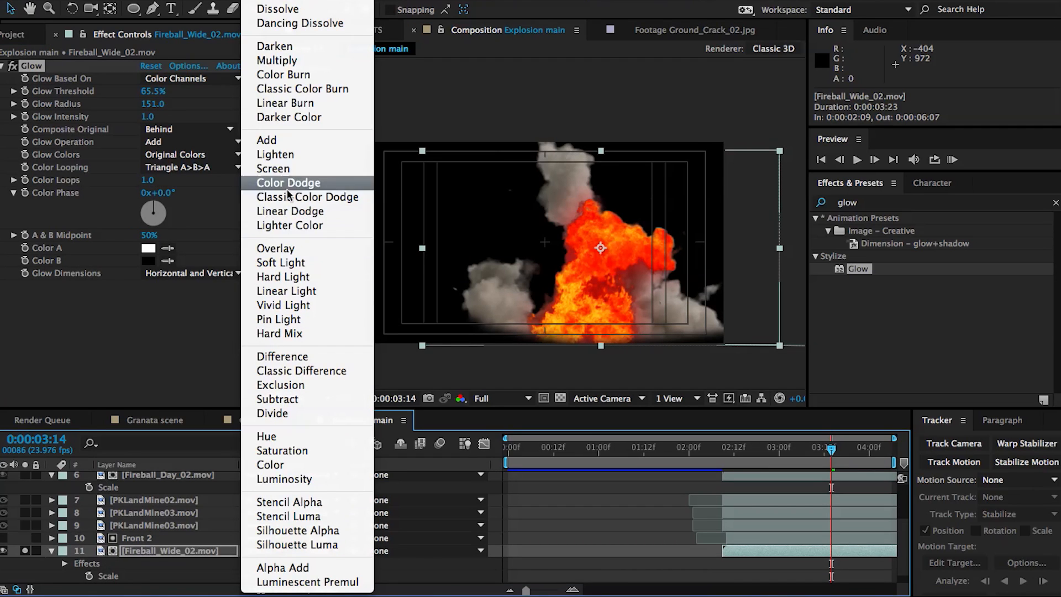
left_click(289, 141)
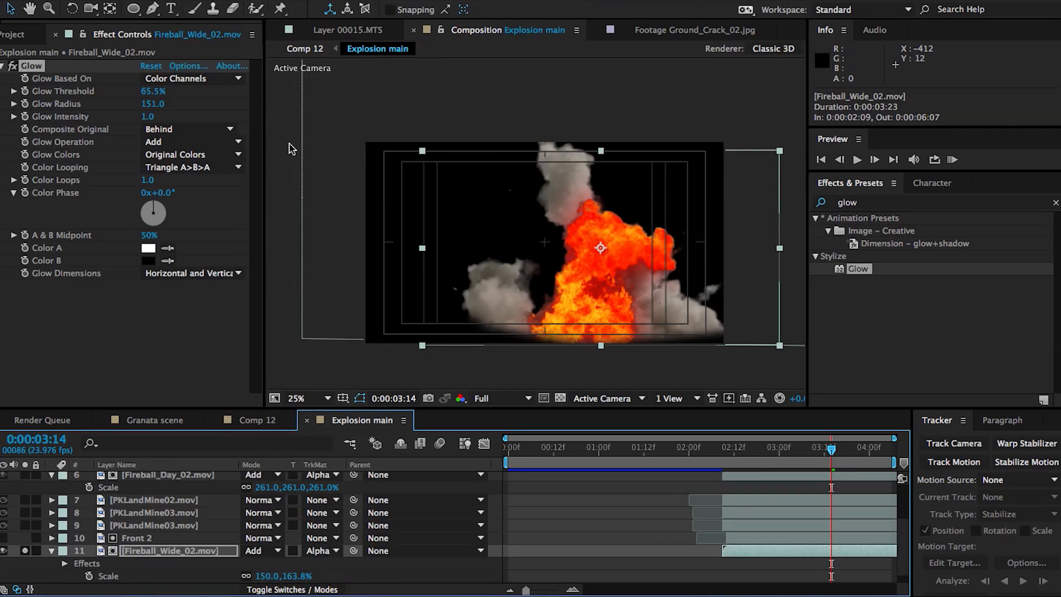
Keyframe the Fireball_Wide_02.mov layer's opacity from 100% at 0:00:02:16 to 65% at 0:00:02:23.
left_click(491, 571)
left_click(730, 463)
left_click_drag(729, 463, 752, 459)
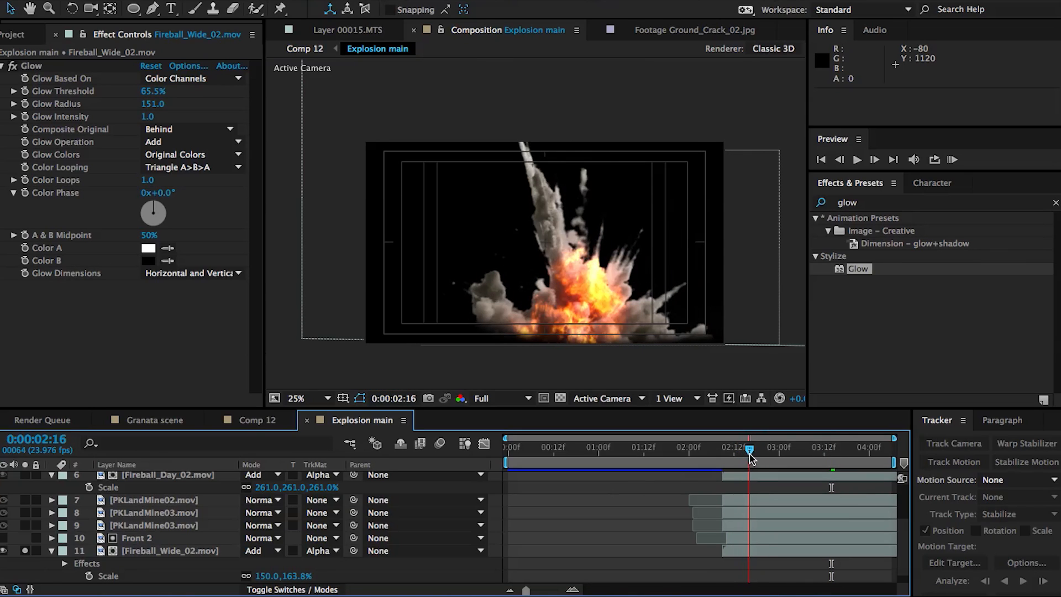
left_click(149, 551)
key("t")
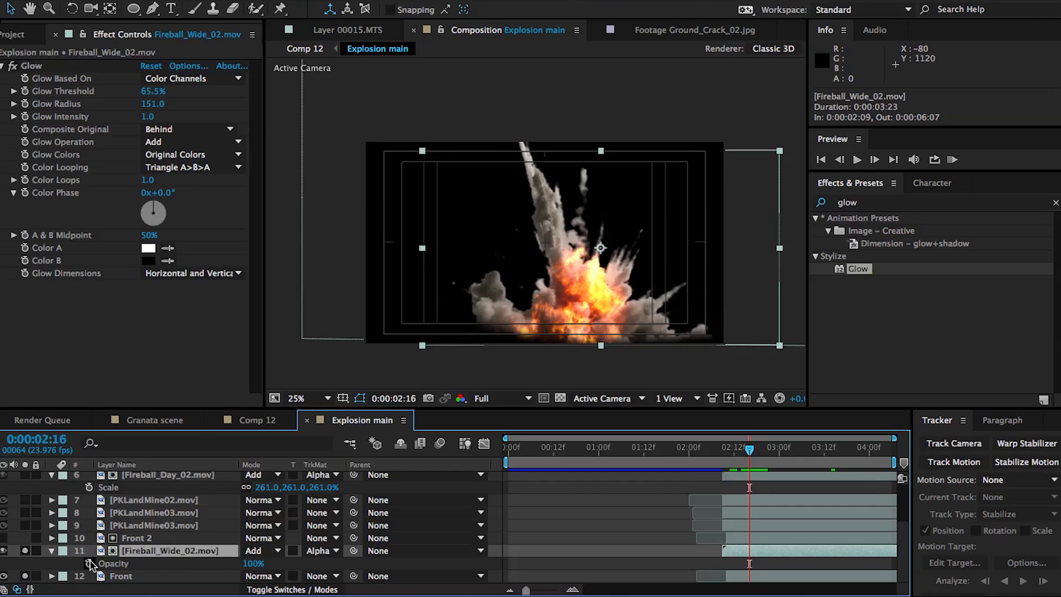
key("alt+shift+t")
left_click_drag(758, 449, 777, 451)
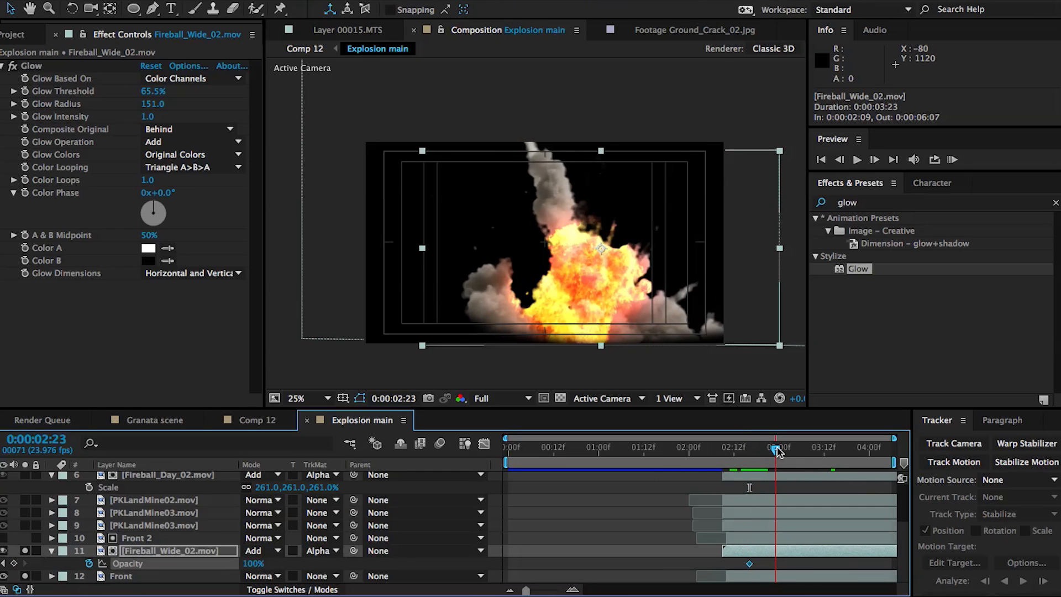
left_click_drag(255, 569, 229, 567)
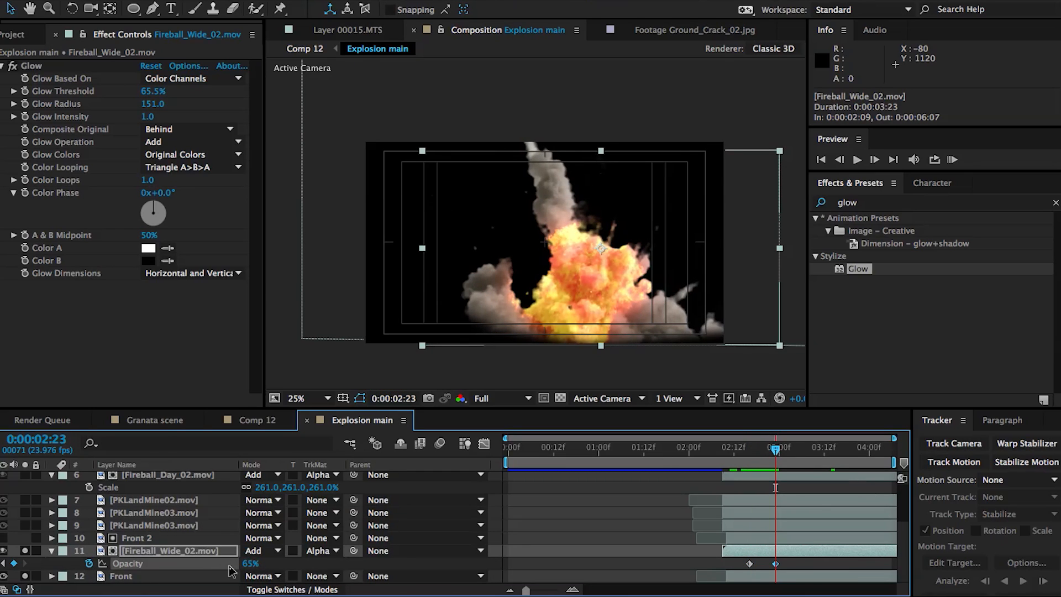
Add an opacity keyframe of 25% to the Fireball_Wide_02.mov layer at 0:00:03:18.
left_click(736, 456)
left_click_drag(736, 459, 850, 456)
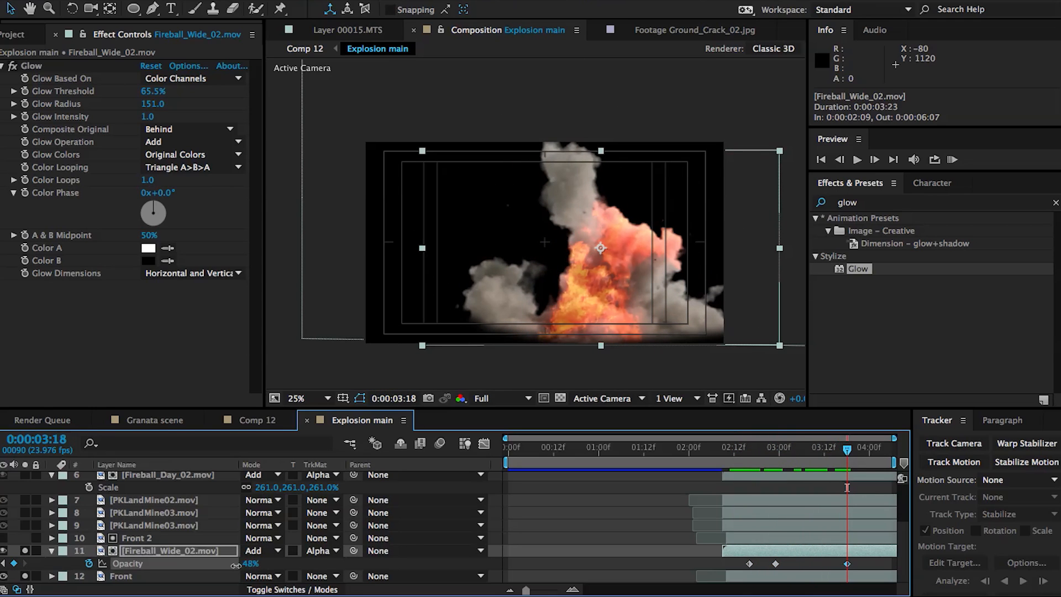
left_click_drag(239, 565, 217, 565)
Apply Fast Blur to the Fireball_Wide_02.mov layer and keyframe its Blurriness from 0 up to 32.
left_click(783, 451)
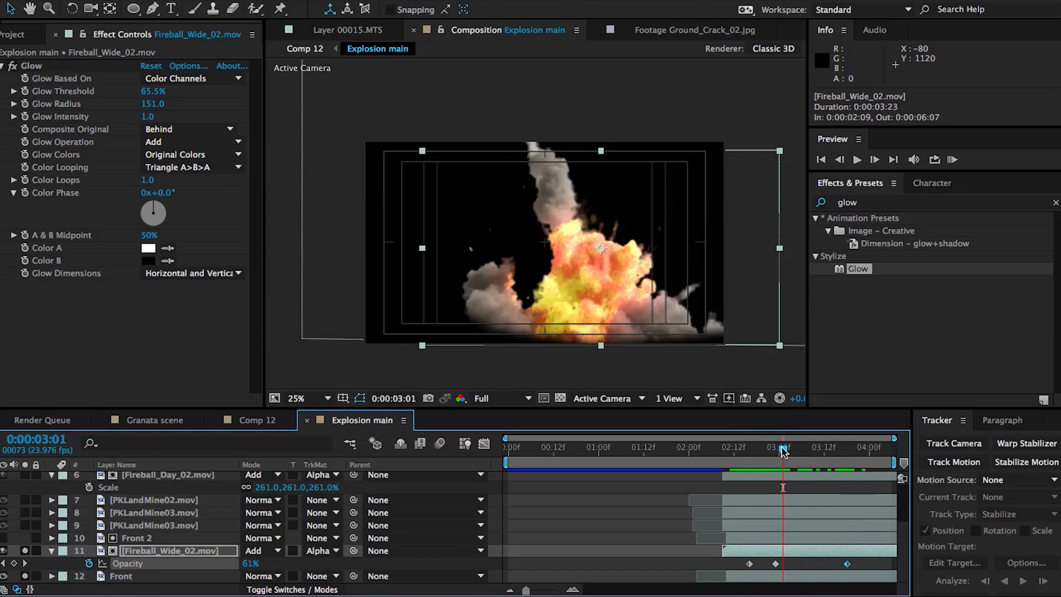
left_click(856, 202)
type("fast")
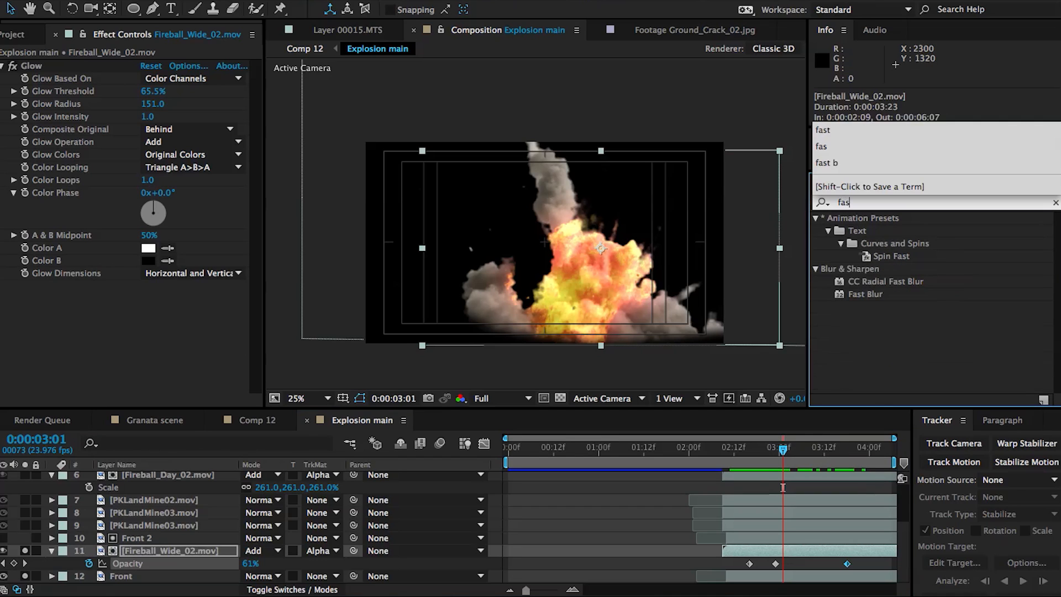
left_click_drag(867, 297, 808, 552)
left_click_drag(755, 457, 802, 451)
left_click(25, 299)
left_click_drag(145, 298, 161, 297)
left_click_drag(762, 450, 881, 455)
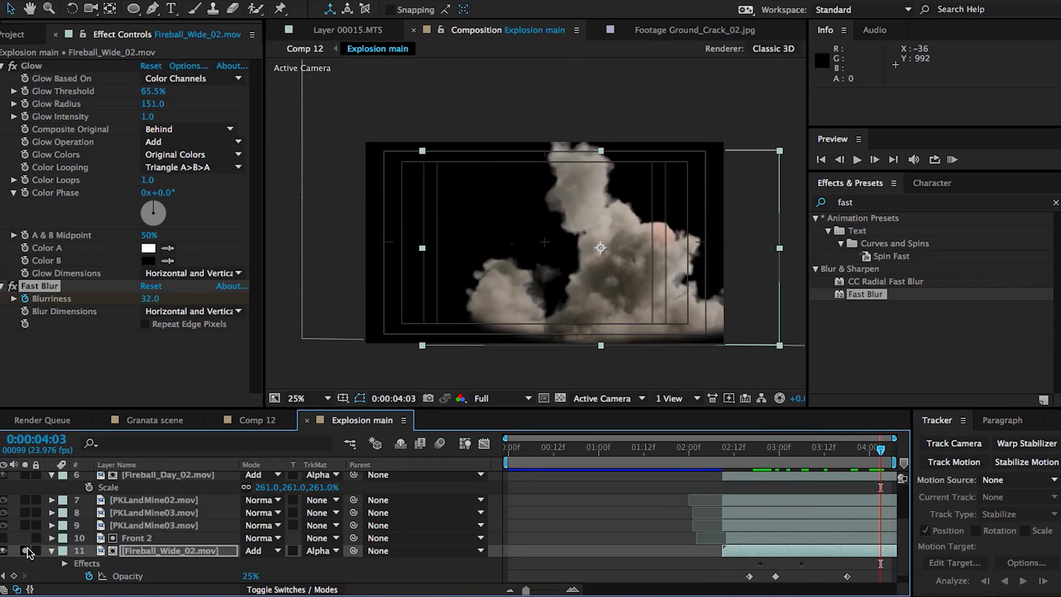
Turn off soloing and review the whole explosion around 0:00:02:18.
left_click(27, 549)
scroll(26, 549, "down", 1)
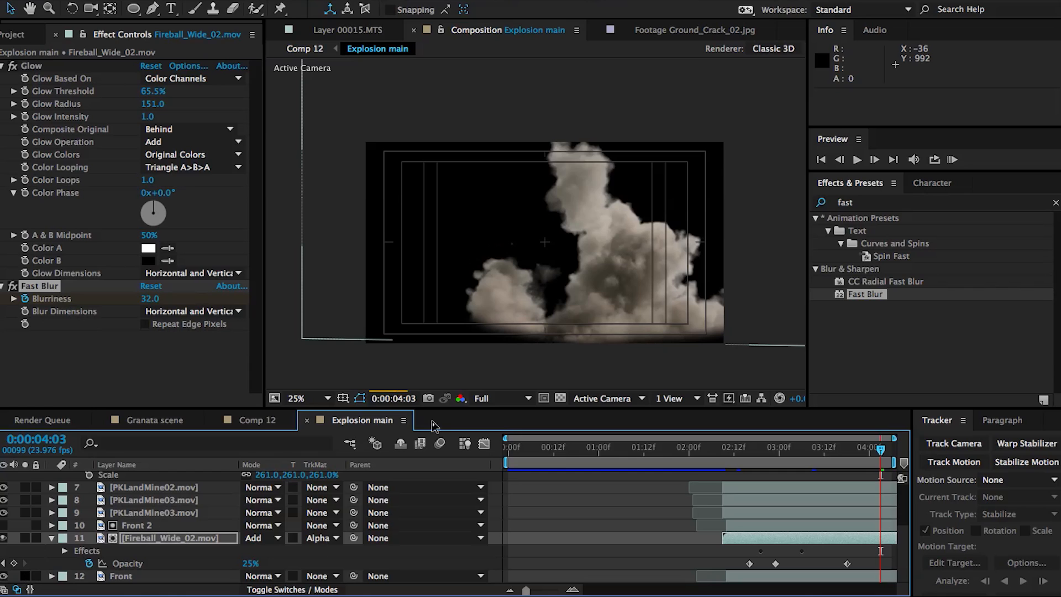
left_click(706, 452)
left_click_drag(736, 456, 759, 457)
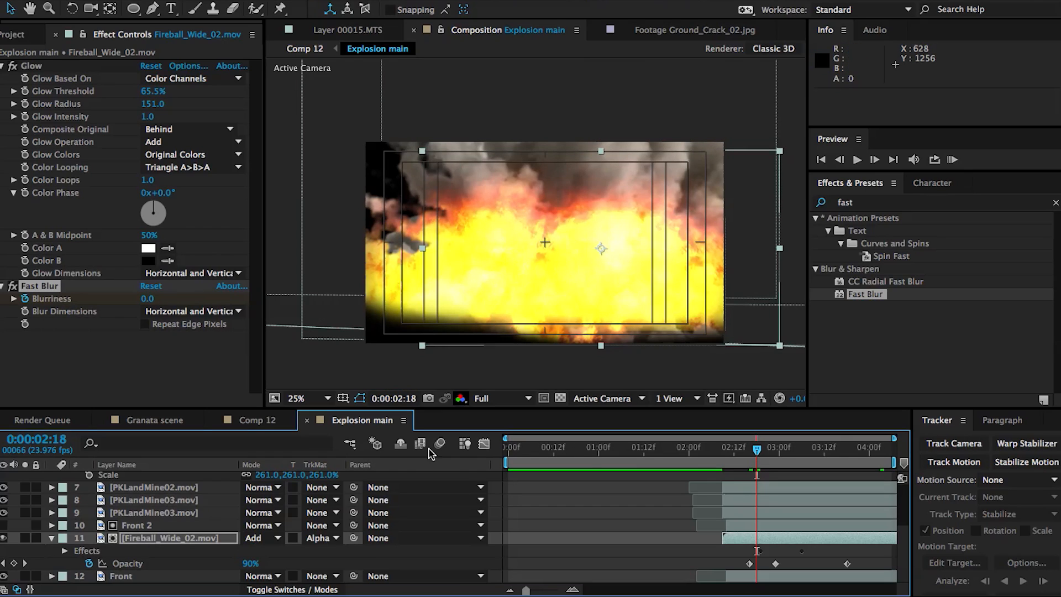
Shift the topmost Fireball_Day_02.mov layer to about 1494, 858.6 and lower its opacity.
scroll(565, 516, "up", 3)
scroll(566, 518, "down", 3)
left_click(155, 514)
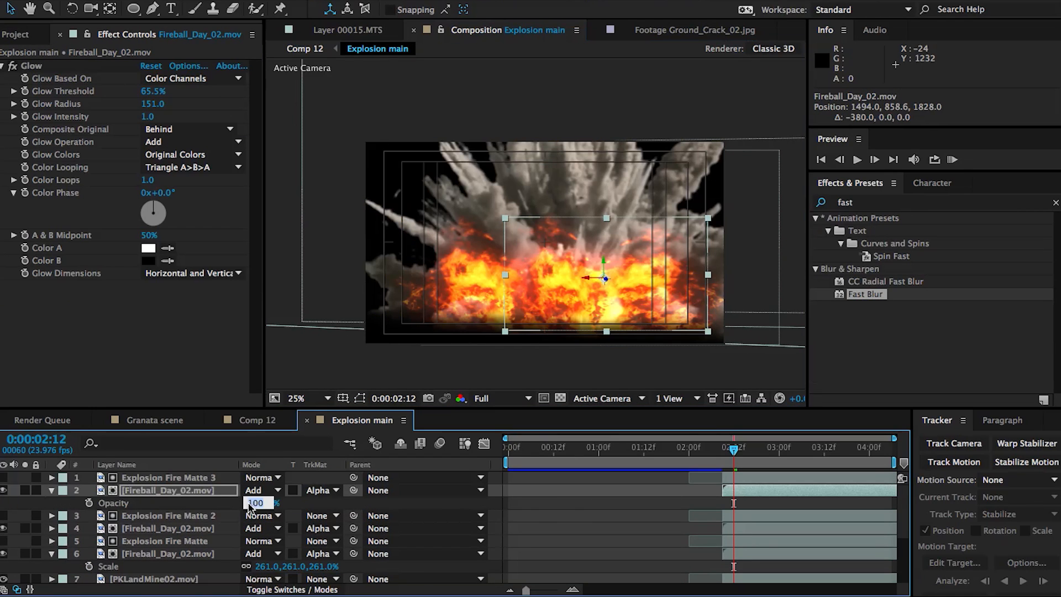
left_click(250, 504)
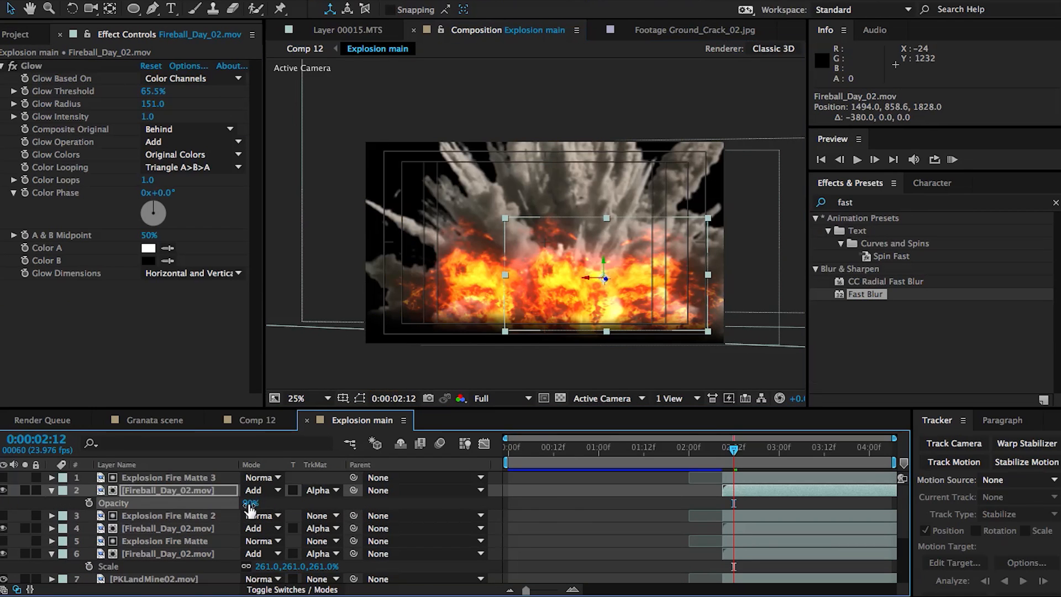
Set the opacity of the Fireball_Day_02.mov layer below Explosion Fire Matte 2 to 90%.
left_click(162, 529)
key("t")
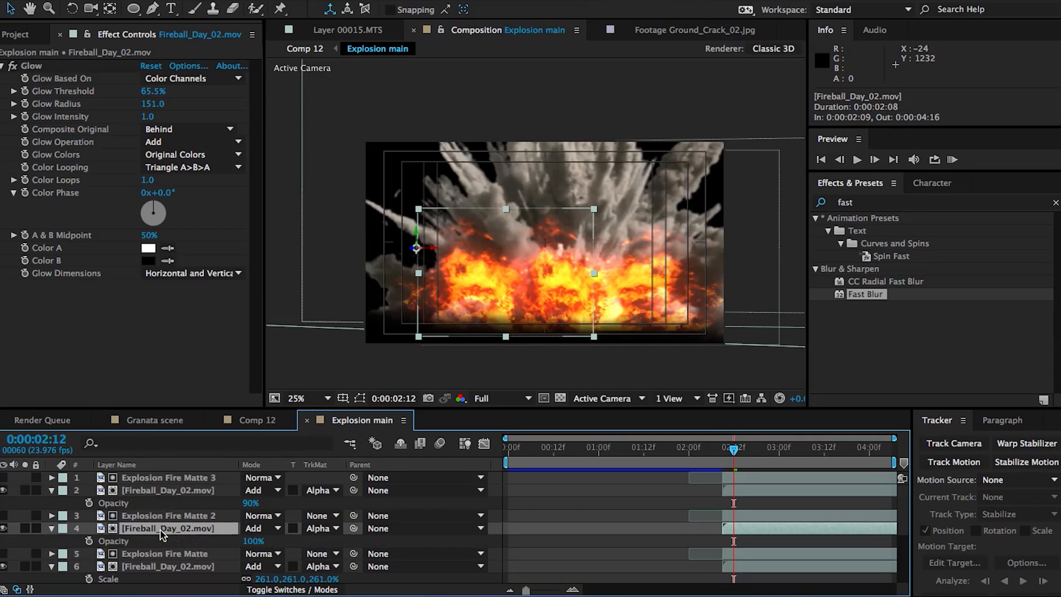
type("90")
key("Return")
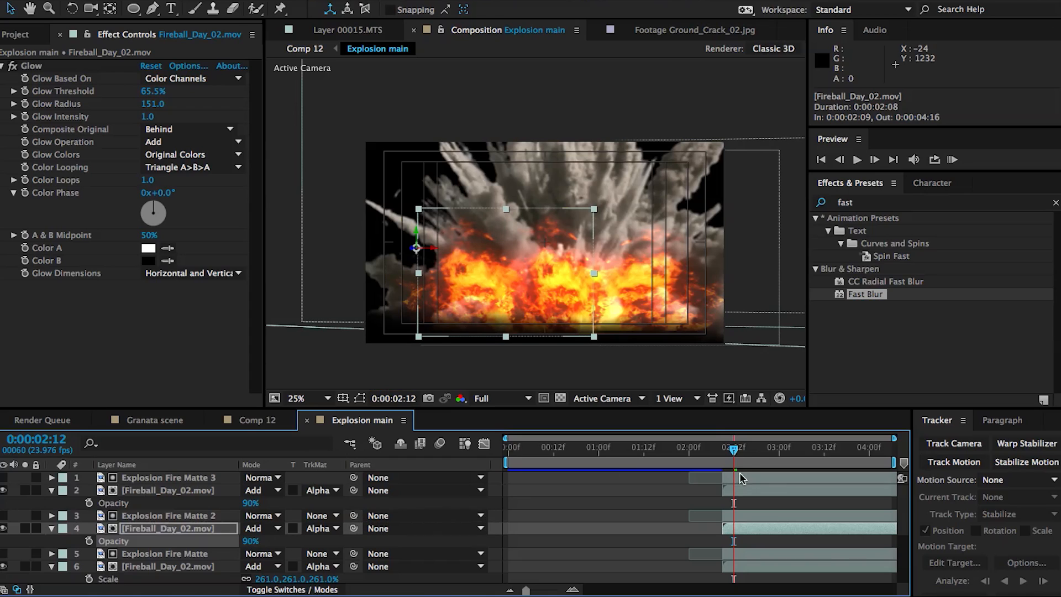
Start opacity keyframes at 0:00:02:12 on all three Fireball_Day_02.mov layers.
left_click(88, 541)
left_click(89, 503)
left_click(171, 565)
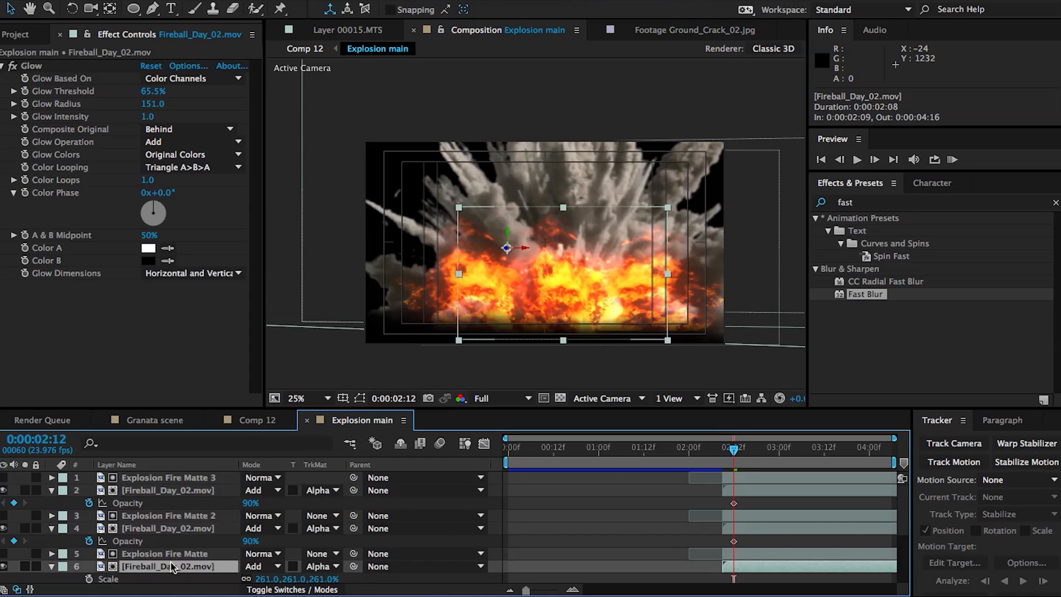
key("t")
left_click(89, 576)
Add 50% opacity keyframes at 0:00:02:15 to the three Fireball_Day_02.mov layers.
left_click_drag(741, 453, 745, 452)
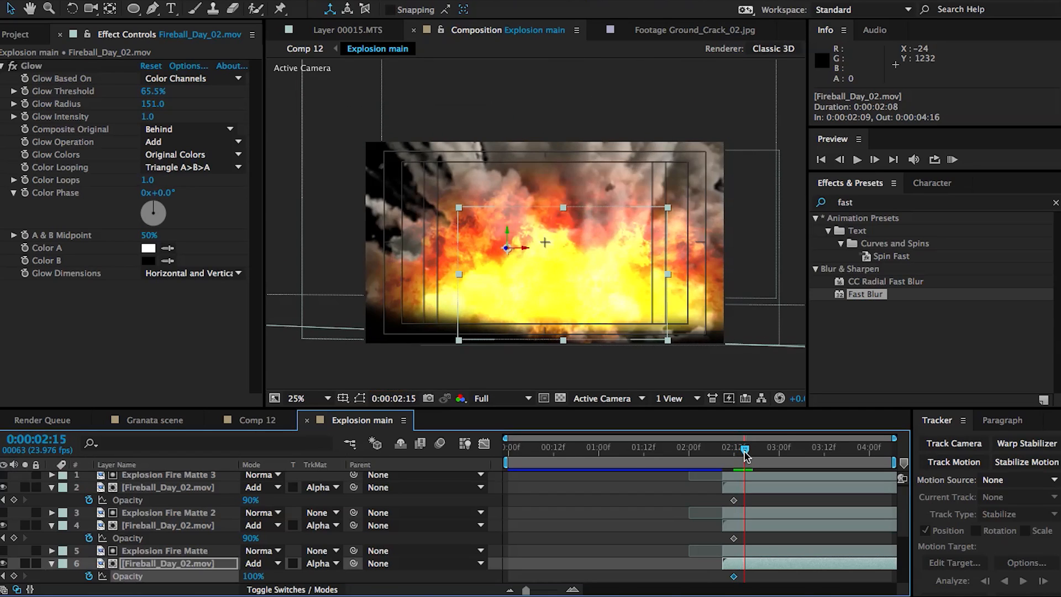
type("0")
key("Return")
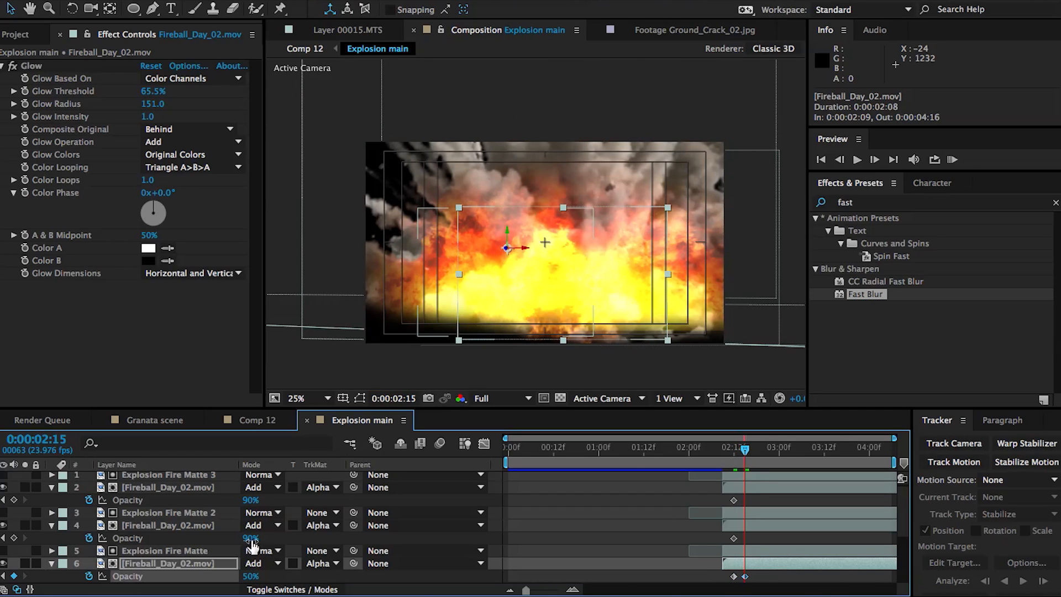
key("Return")
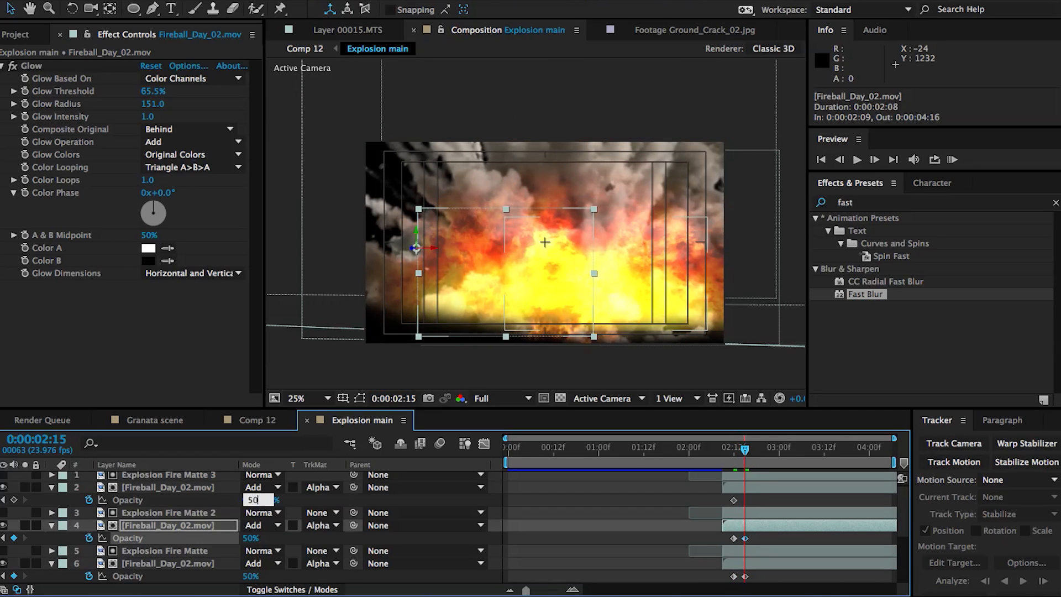
type("50")
key("Return")
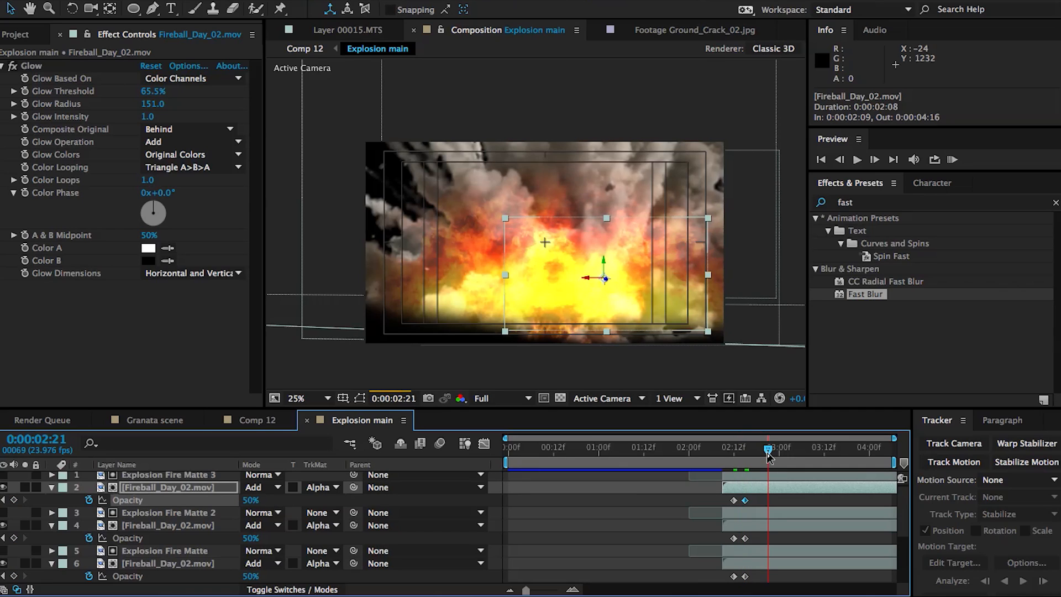
Add 20% opacity keyframes at 0:00:02:21 to all three Fireball_Day_02.mov layers.
type("20")
key("Return")
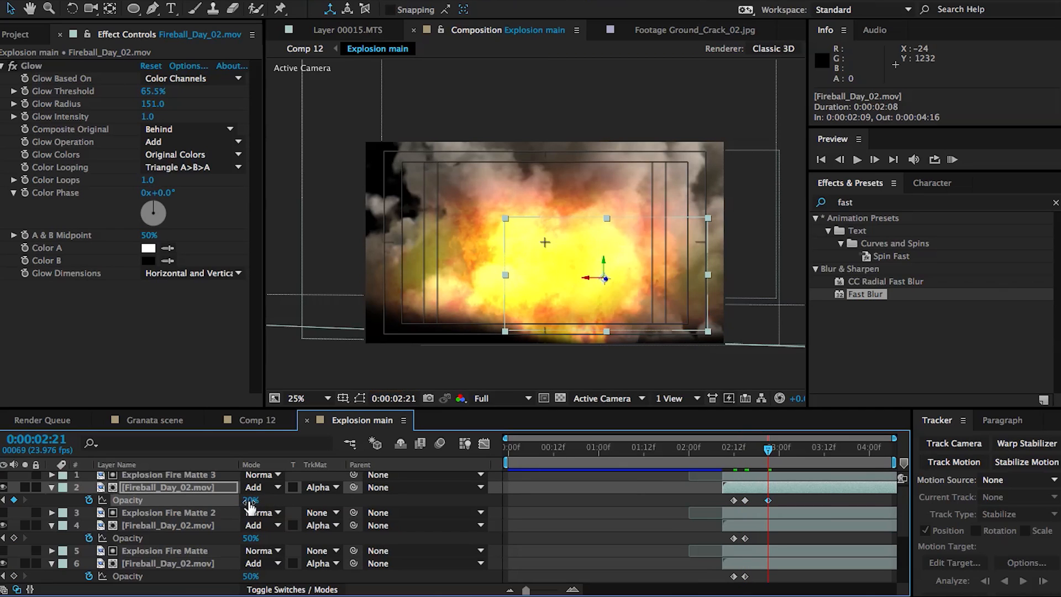
left_click(250, 538)
type("20")
key("Return")
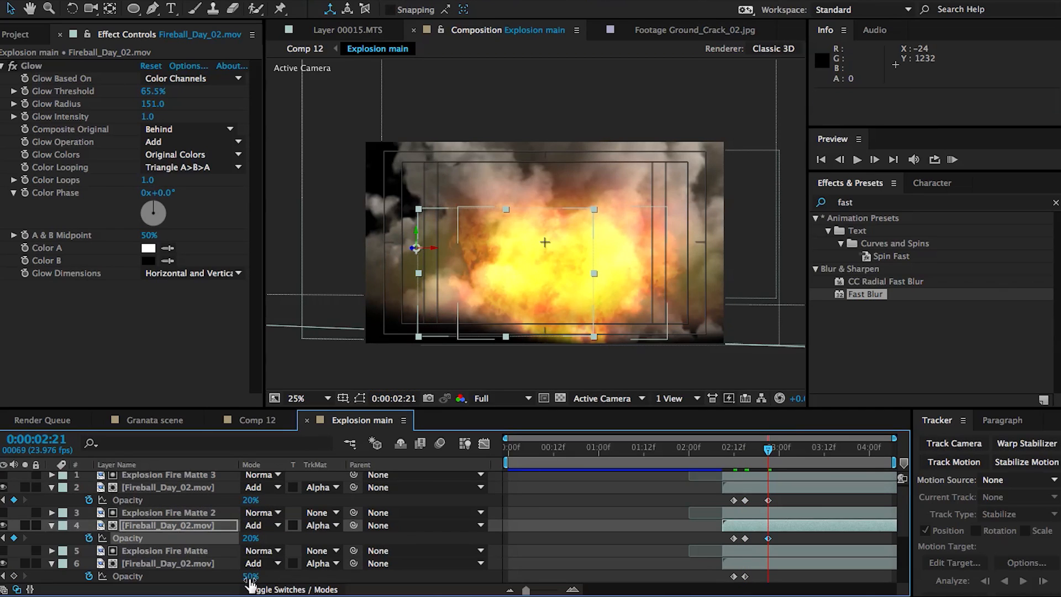
left_click(250, 576)
type("20")
key("Return")
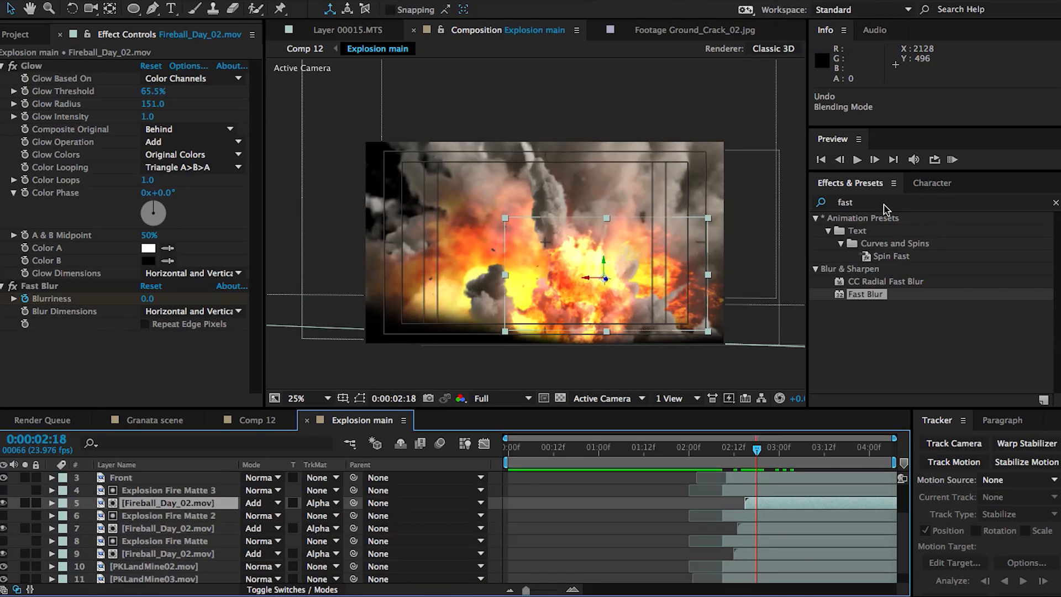
Apply the Curves effect to the topmost Fireball_Day_02.mov layer.
left_click(845, 202)
type("curv")
left_click_drag(860, 272, 770, 502)
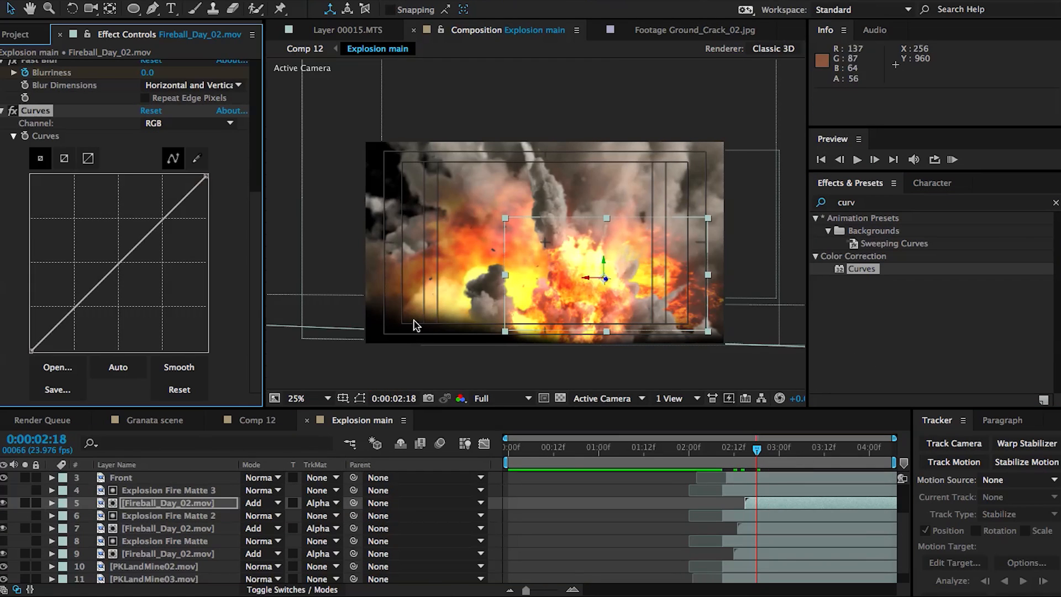
Solo the topmost Fireball_Day_02.mov layer, raise its red curve and switch Curves to the green channel.
left_click(25, 502)
left_click(188, 123)
left_click(161, 159)
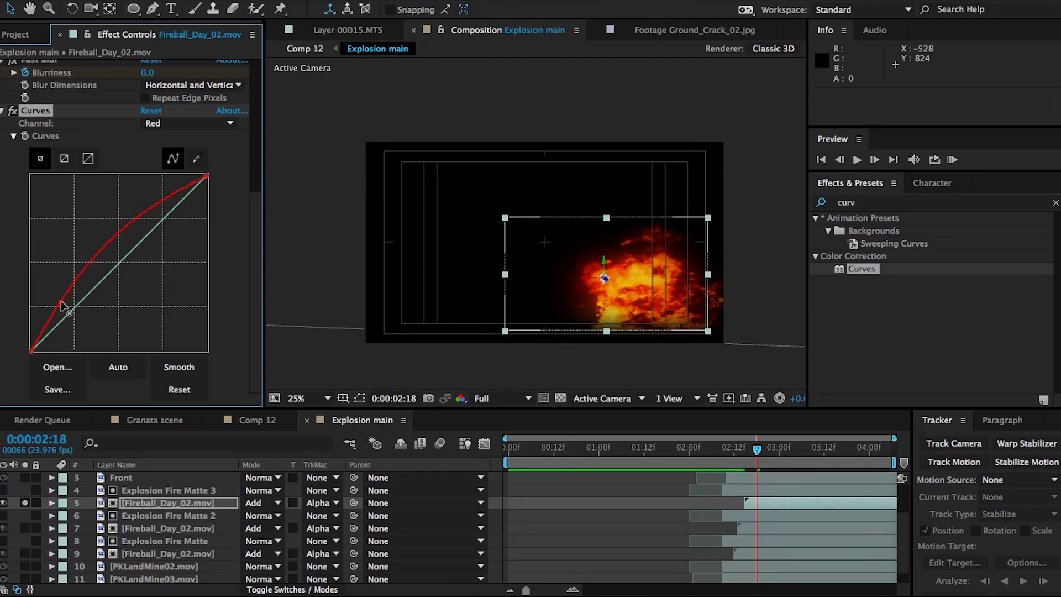
left_click_drag(61, 301, 114, 303)
left_click(183, 123)
left_click(168, 136)
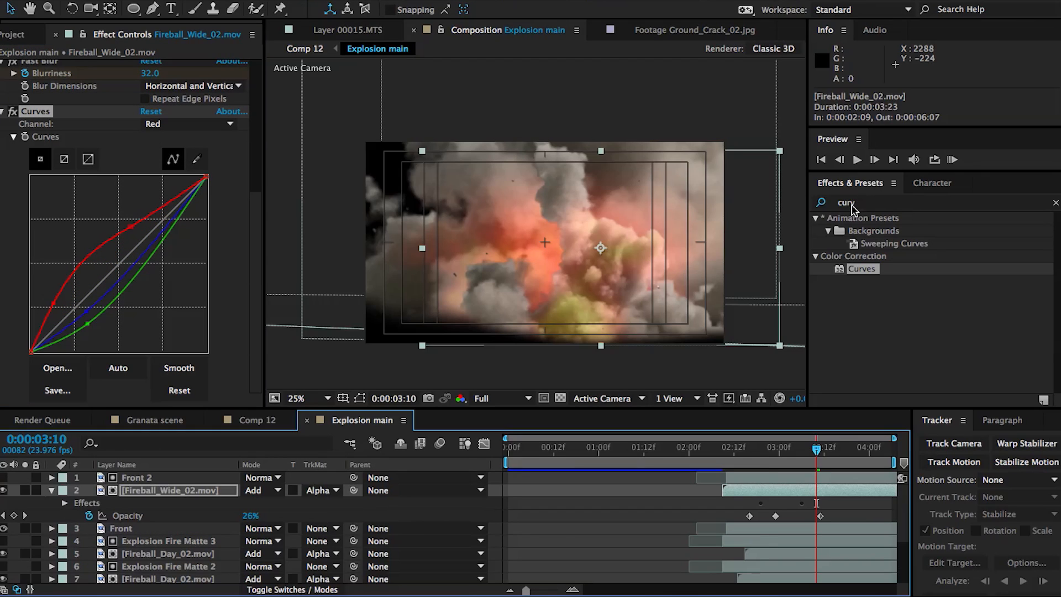
Apply Tint to the Fireball_Wide_02.mov layer and set Map White To to red FD0000.
left_click(846, 202)
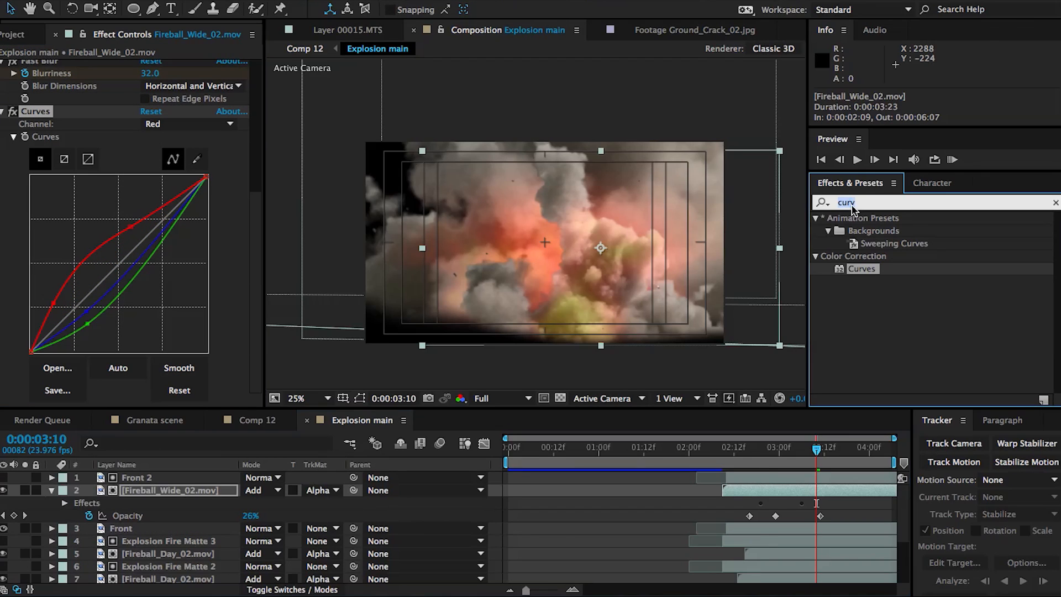
type("tint")
left_click_drag(855, 268, 763, 500)
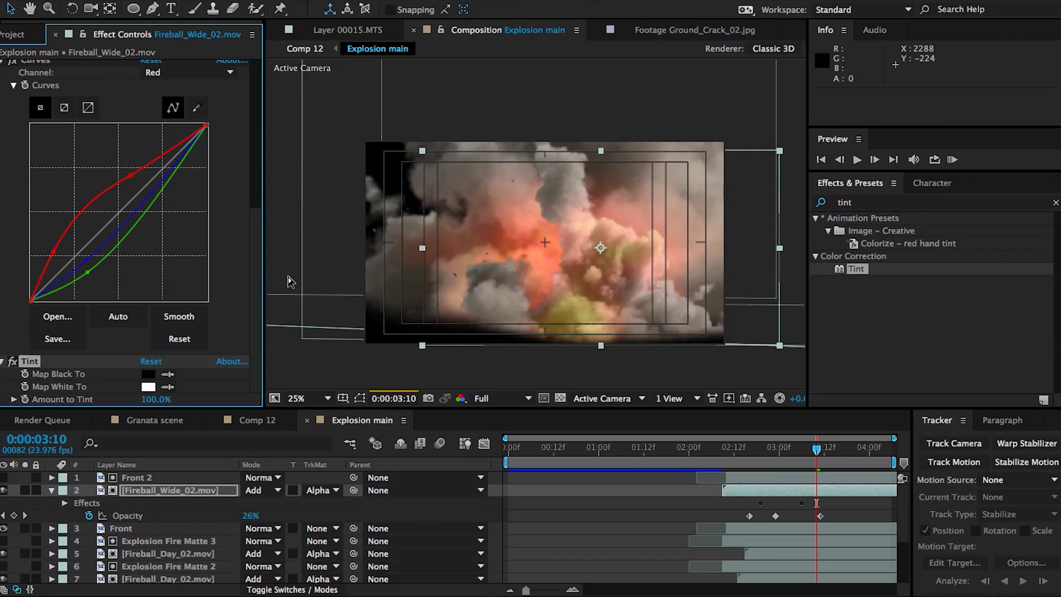
left_click(148, 386)
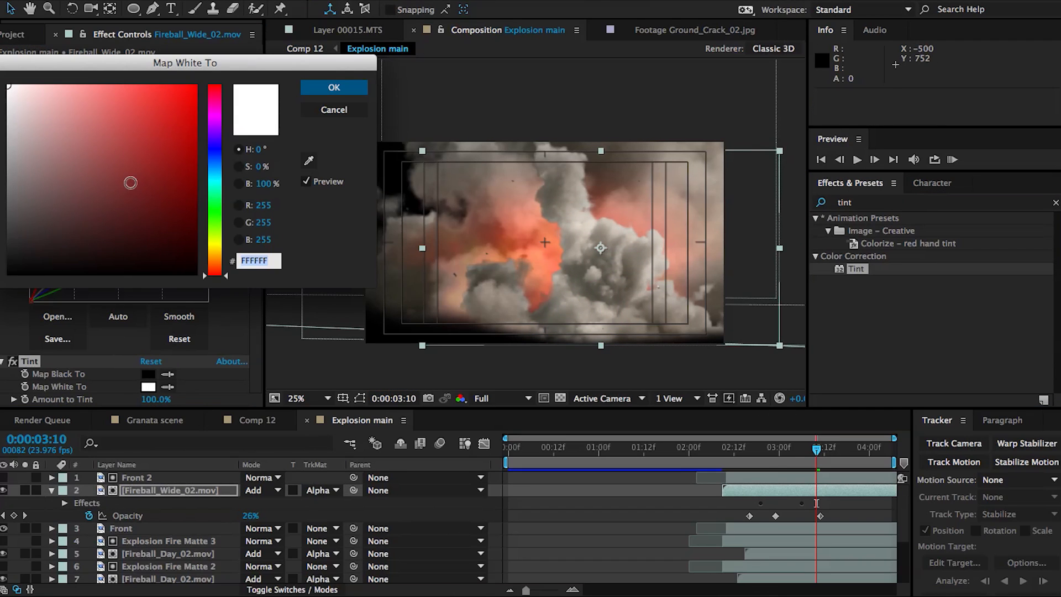
left_click(196, 87)
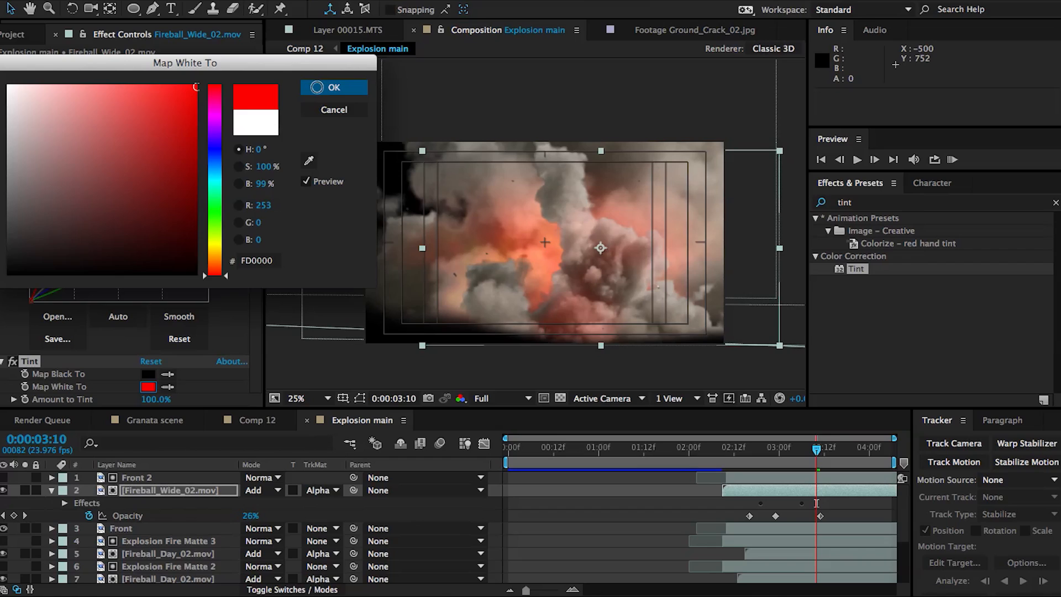
left_click(316, 87)
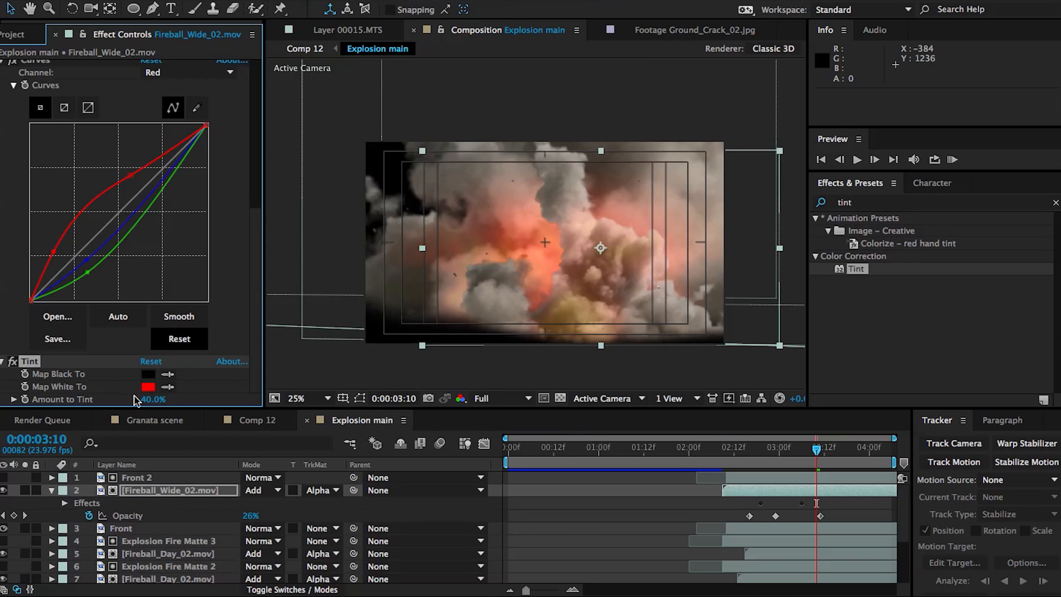
Review the tinted explosion over time in Explosion main and within the Comp 12 scene.
left_click(772, 463)
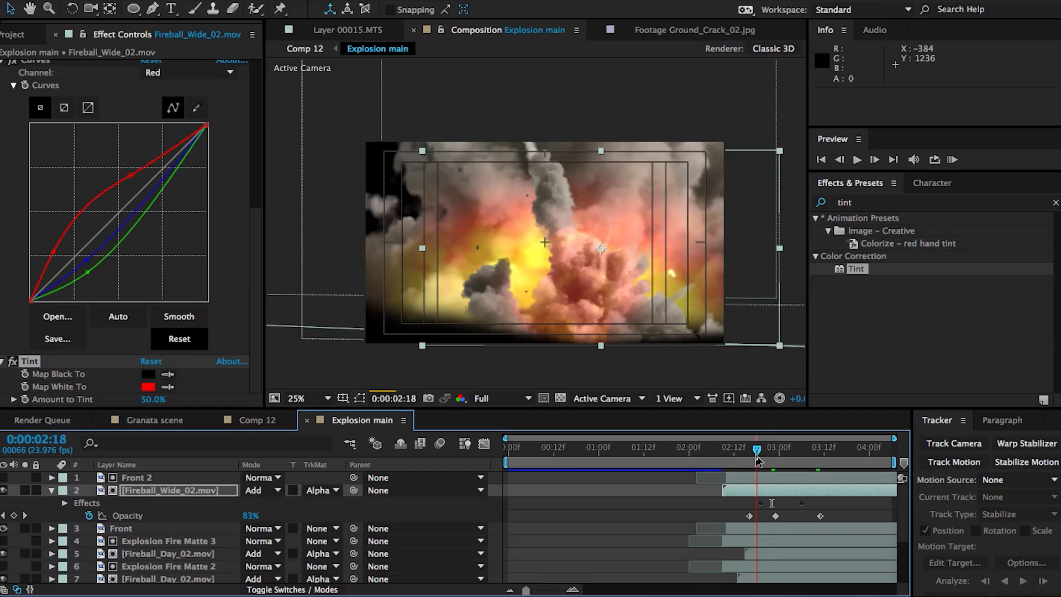
left_click_drag(757, 459, 786, 457)
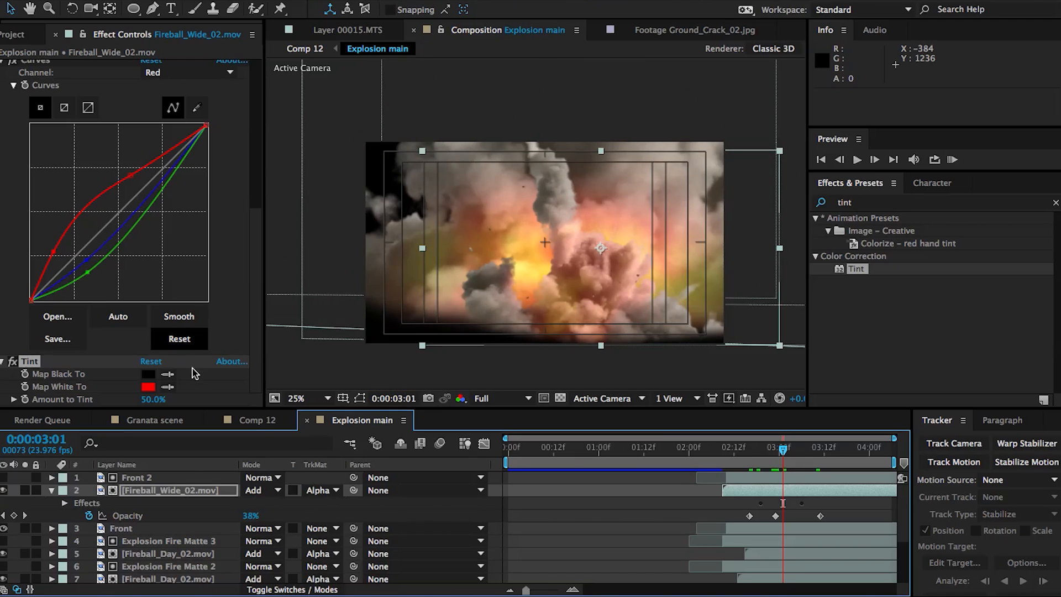
left_click(257, 421)
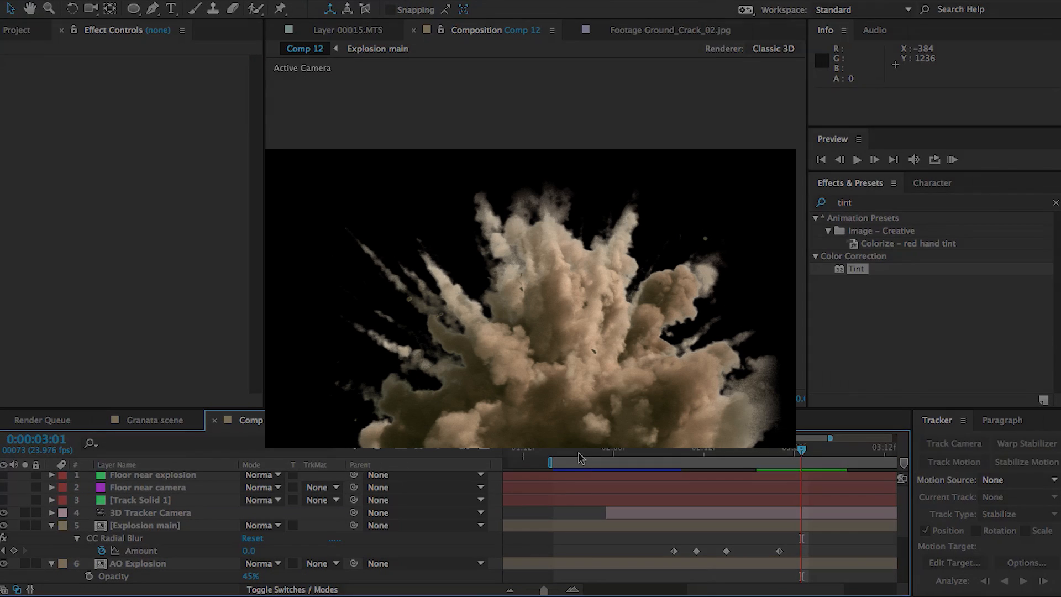
left_click_drag(585, 450, 707, 451)
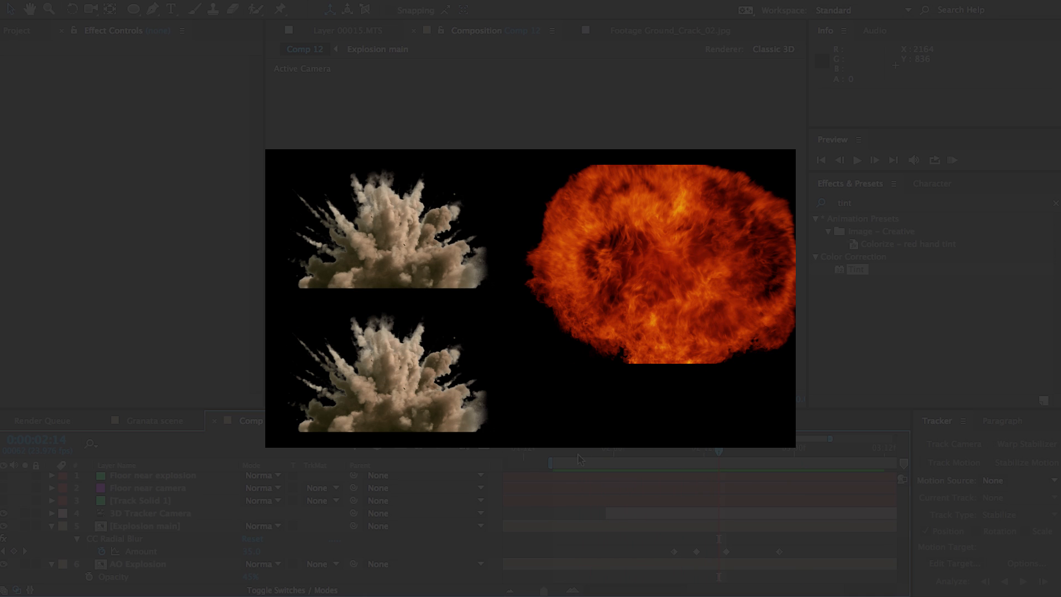
left_click_drag(579, 452, 710, 462)
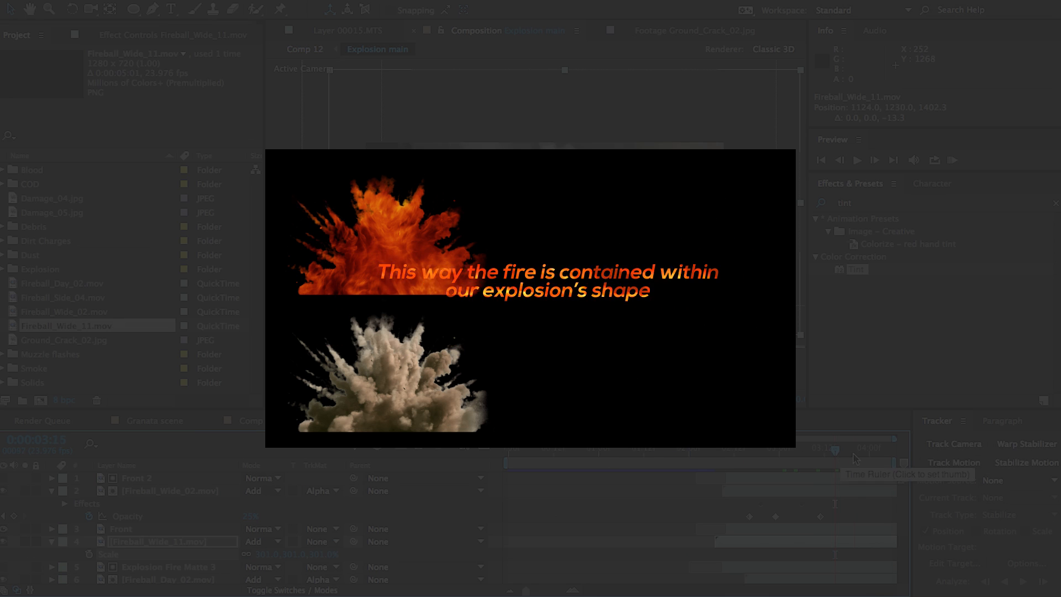
Position the Fireball_Wide_11.mov layer at about 1252, 1230 and copy the Curves effect onto it from Fireball_Day_02.mov.
left_click_drag(561, 325, 639, 379)
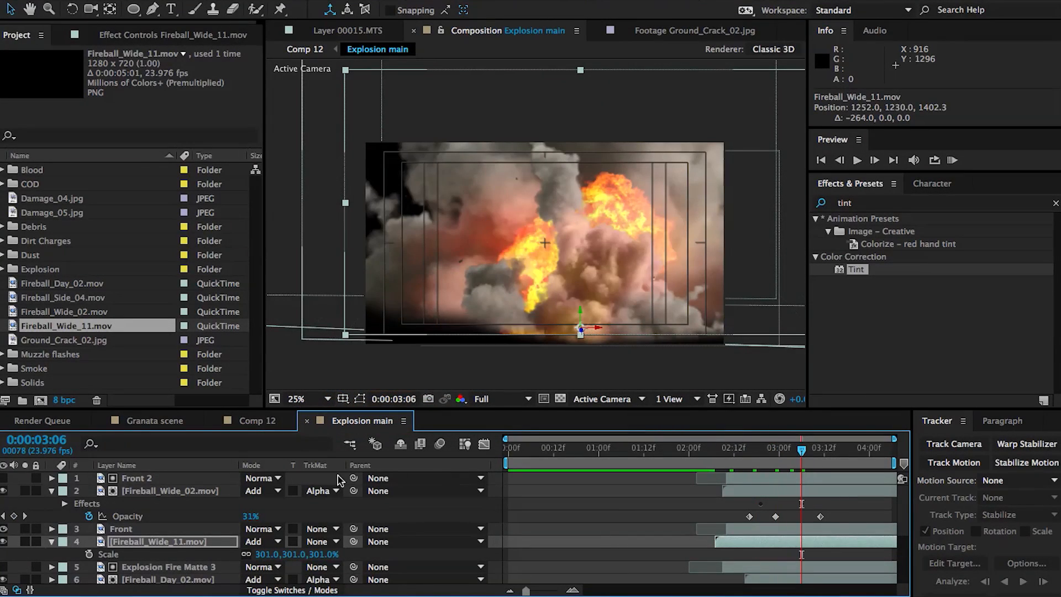
left_click(578, 328)
left_click(119, 35)
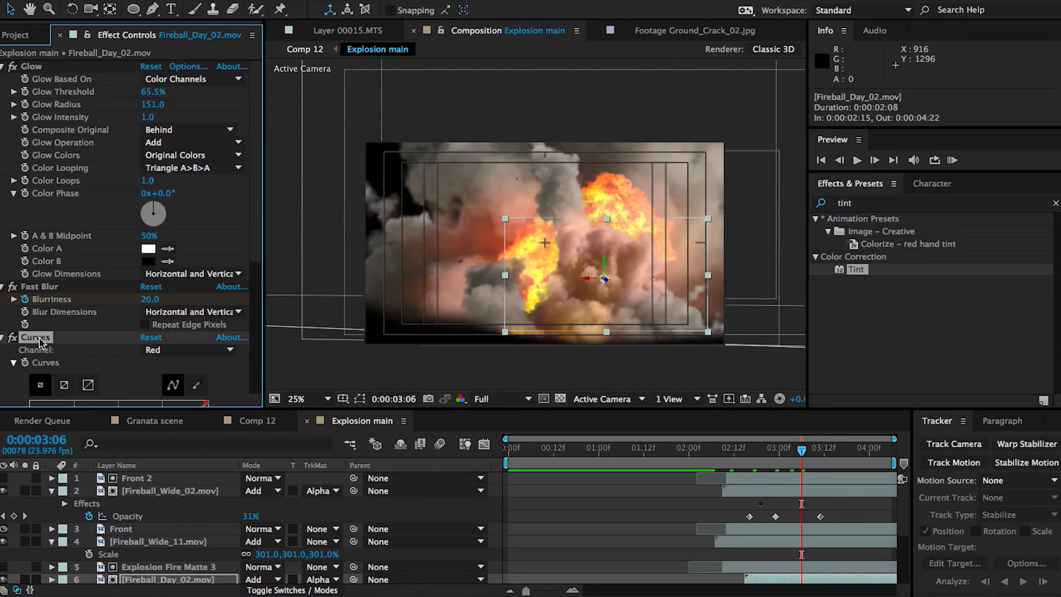
left_click(135, 542)
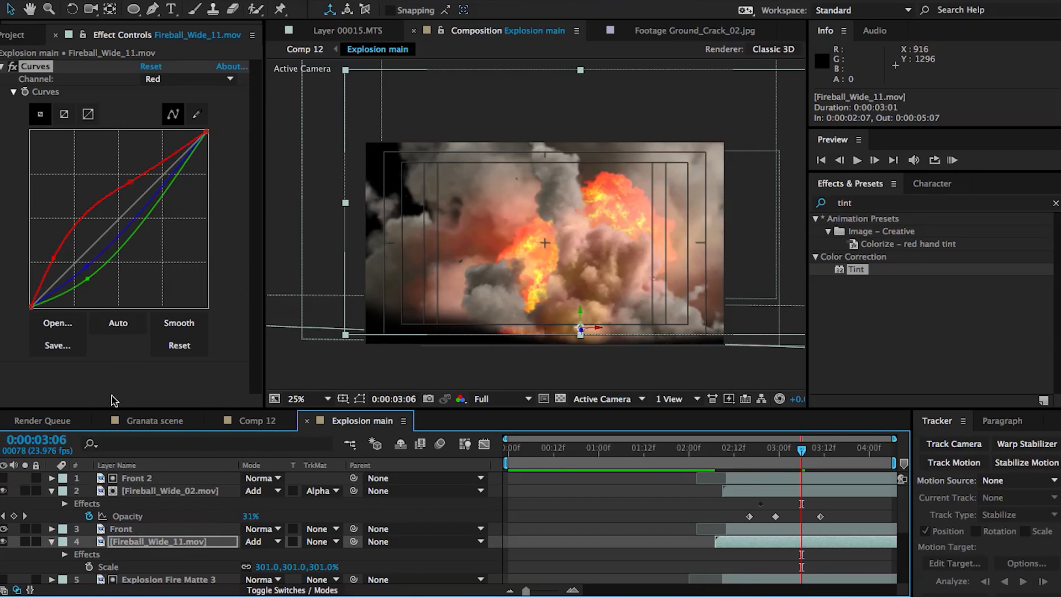
Soften the red curve on the Fireball_Wide_11.mov layer and set its blending mode to Screen.
left_click_drag(54, 261, 61, 264)
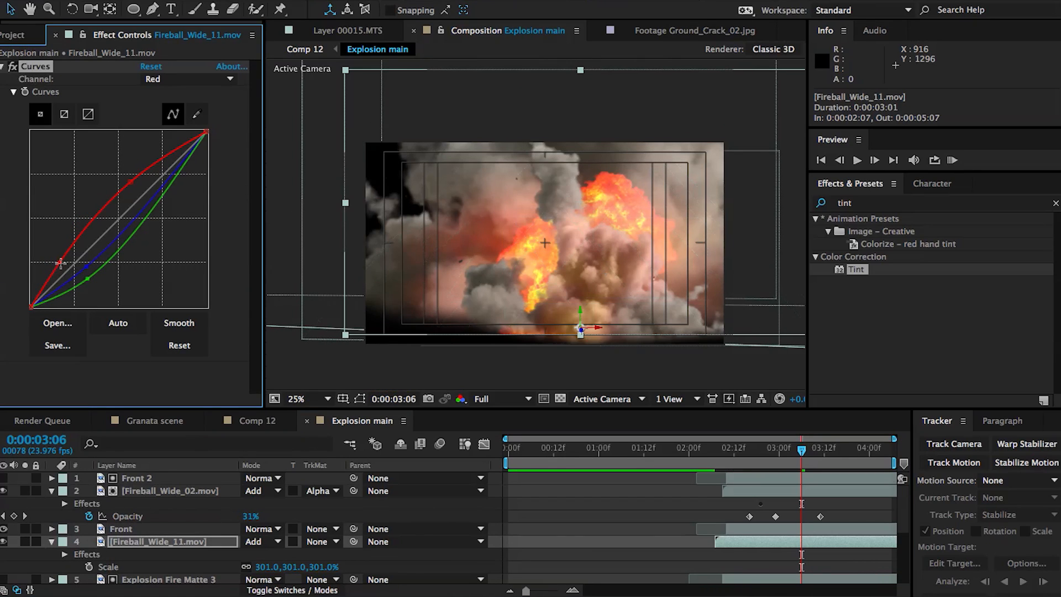
left_click_drag(135, 180, 133, 190)
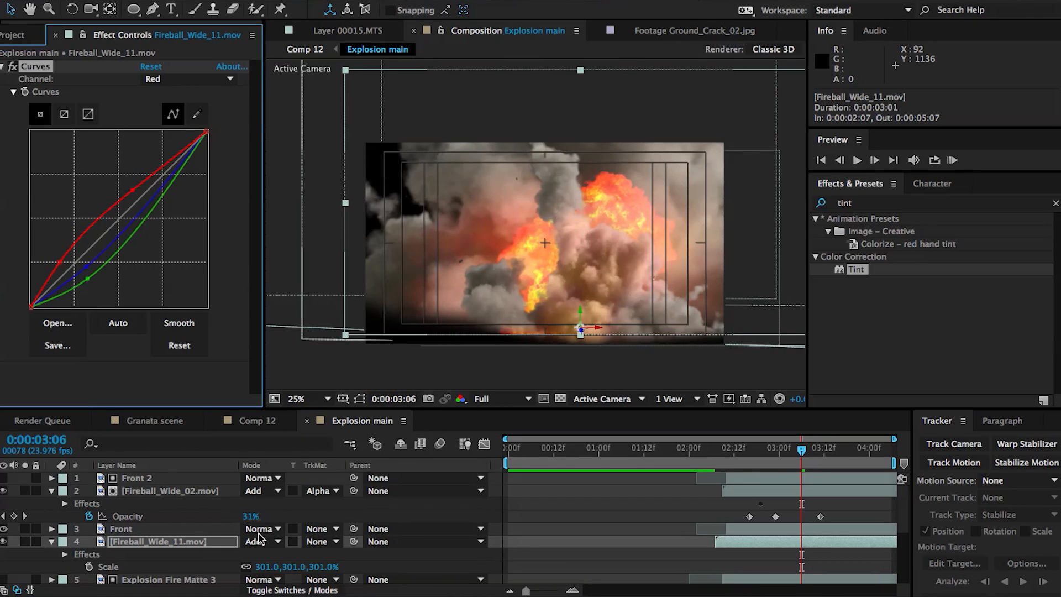
left_click(258, 542)
left_click(293, 169)
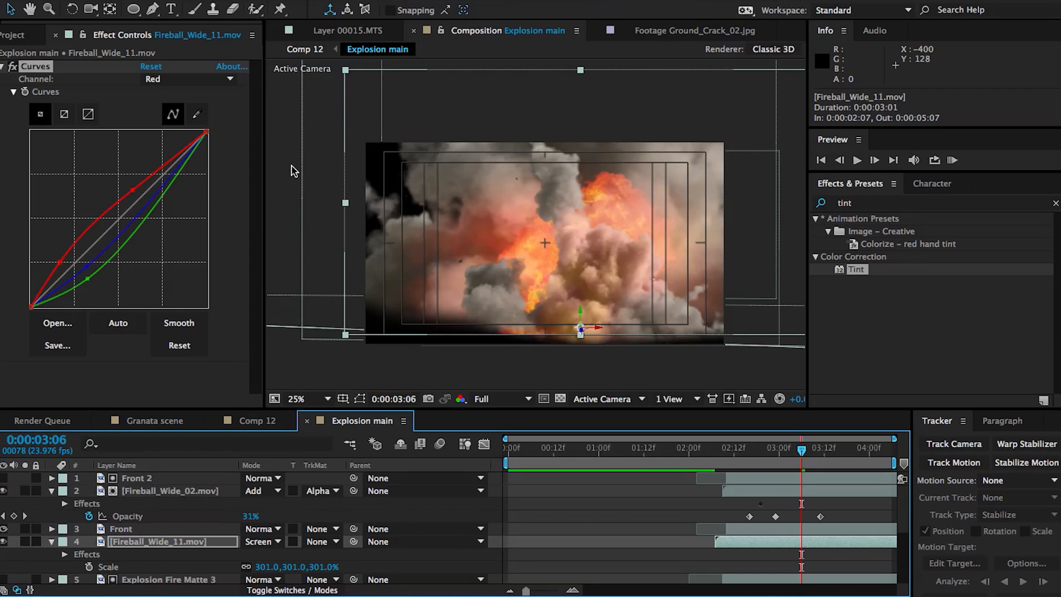
Duplicate the Fireball_Wide_11.mov layer and set the upper copy's blending mode to Add.
left_click_drag(727, 460, 839, 458)
key("ctrl+d")
left_click(262, 542)
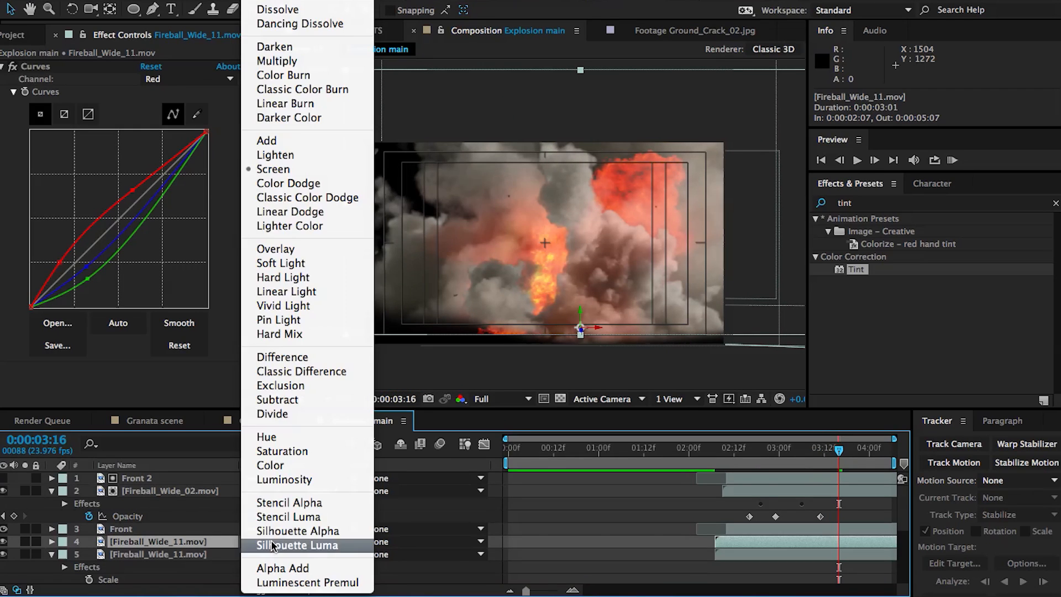
left_click(279, 149)
Set the upper Fireball_Wide_11.mov copy's opacity to 50% and keyframe it at 0:00:02:19.
key("t")
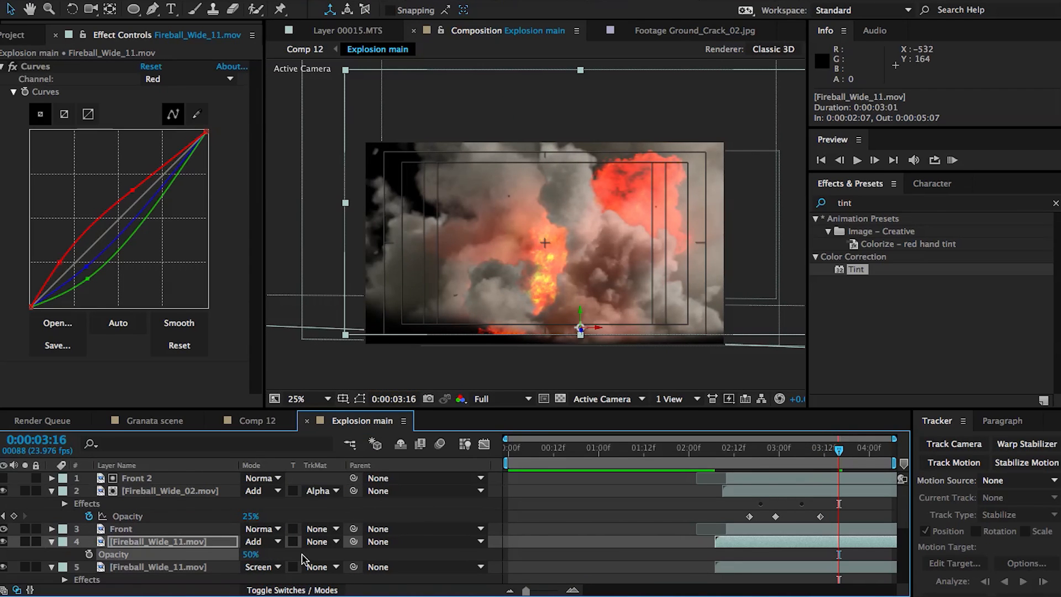
mouse_move(745, 454)
left_mouse_down()
mouse_move(832, 458)
mouse_move(764, 454)
left_mouse_up()
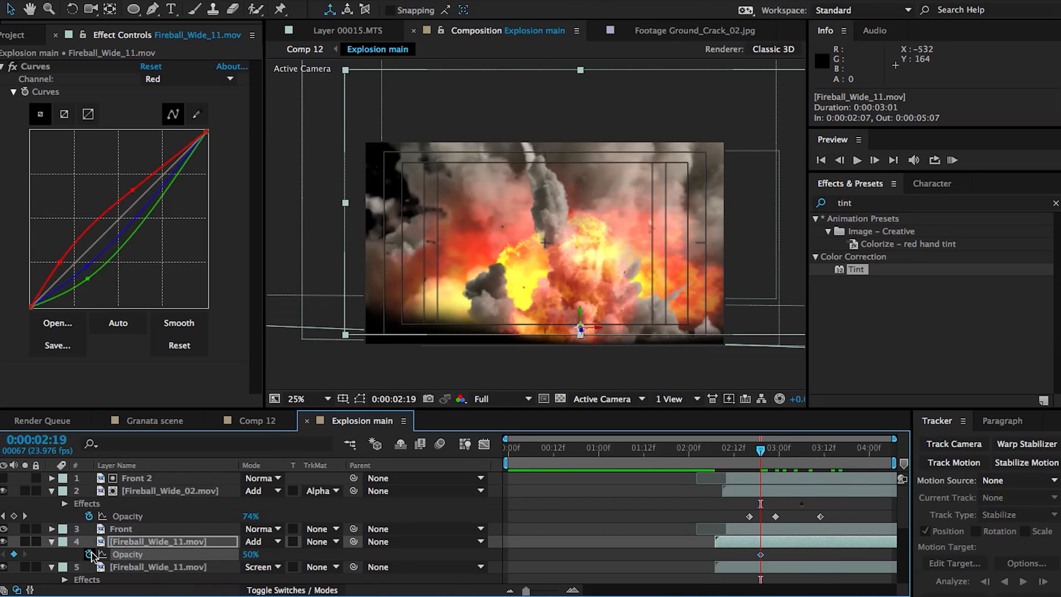
left_click_drag(799, 459, 768, 459)
Apply Tint to the Fireball_Day_02.mov layer below Explosion Fire Matte 2 and map its white to saturated orange, hue 17°.
scroll(166, 525, "down", 5)
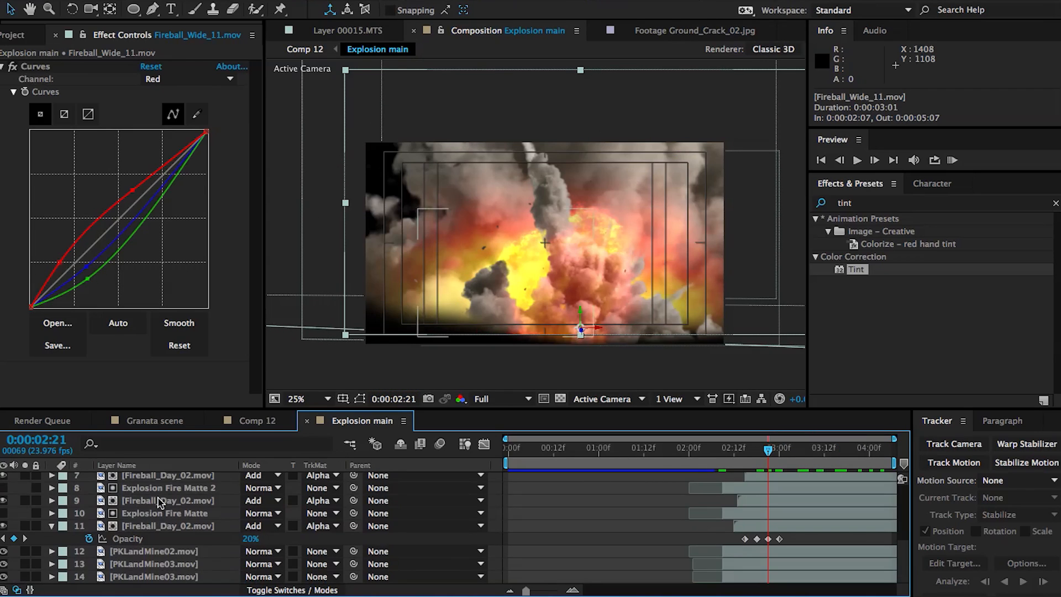
left_click(148, 500)
scroll(139, 248, "down", 5)
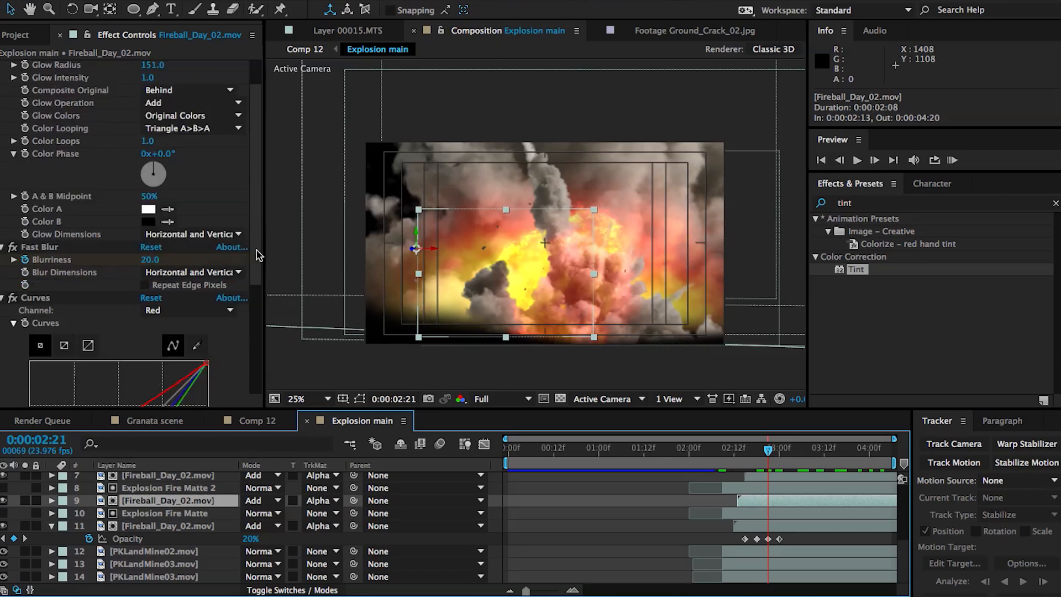
left_click_drag(851, 269, 770, 501)
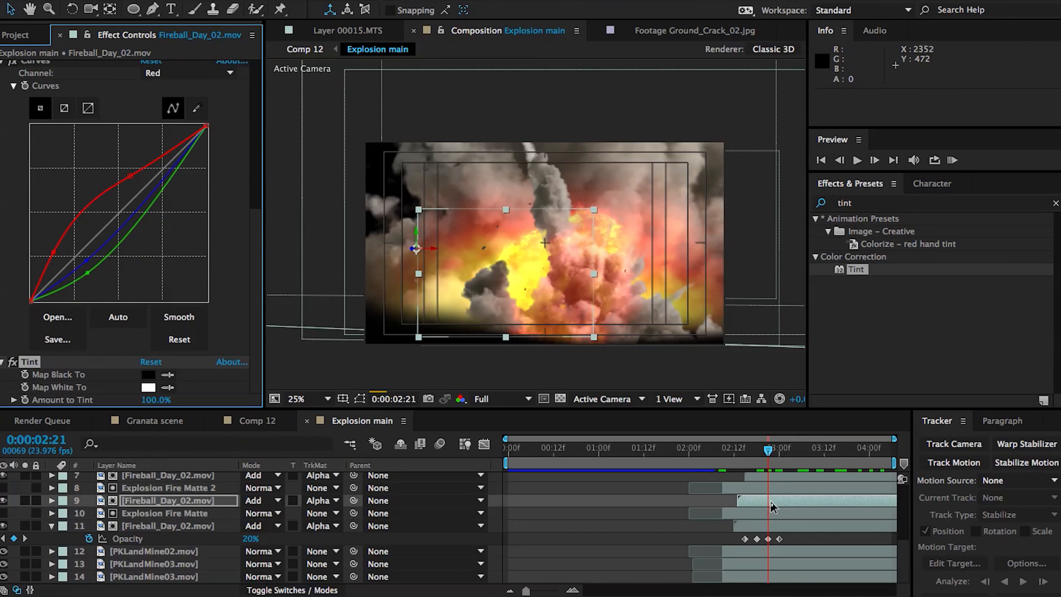
left_click(146, 388)
left_click(217, 266)
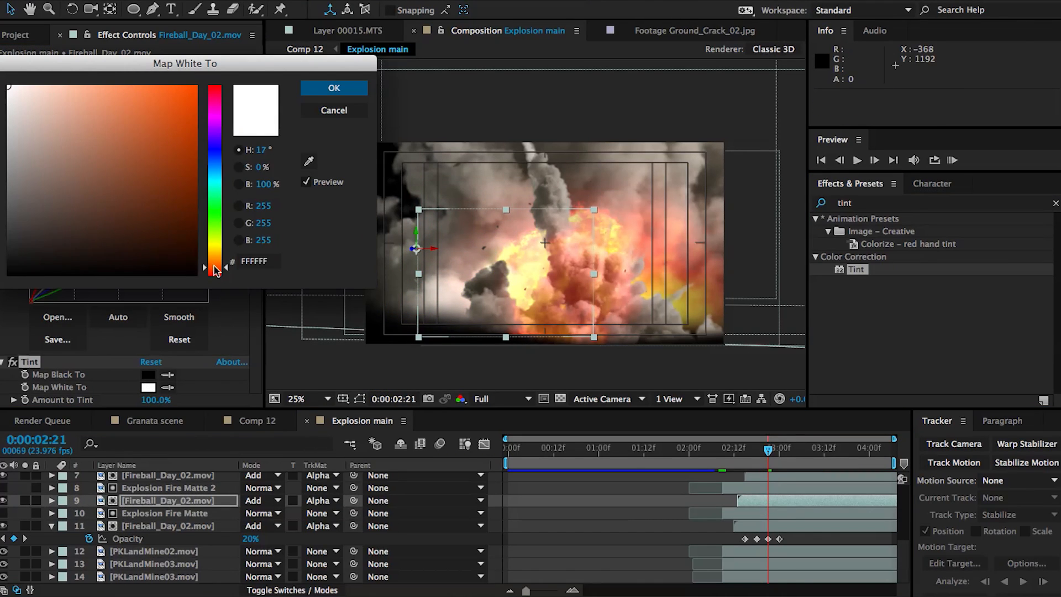
left_click_drag(150, 143, 251, 67)
left_click(330, 89)
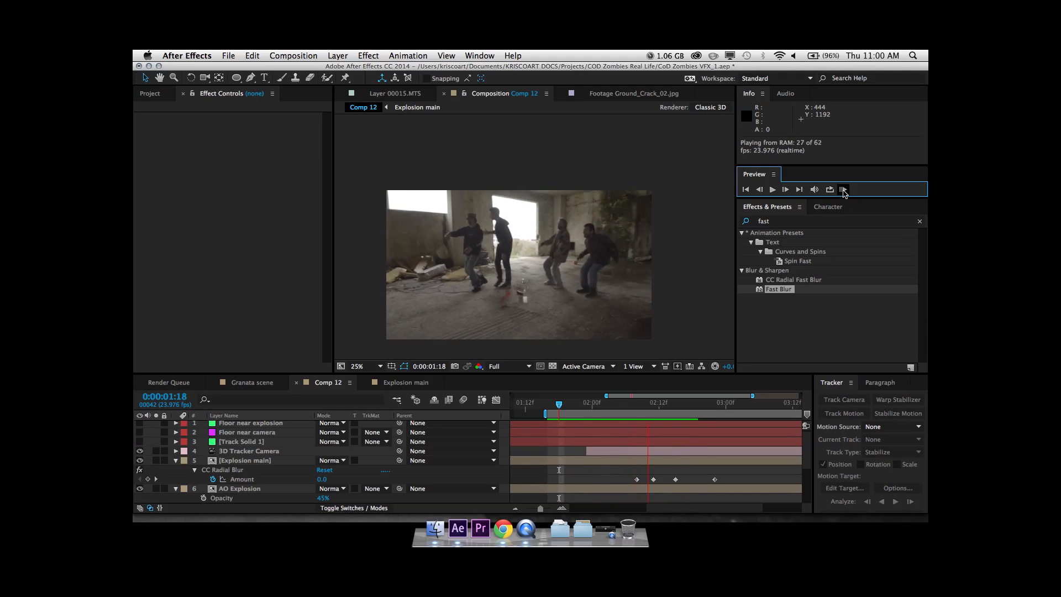
Stop the preview and examine the explosion's progress within the Comp 12 scene.
key("space")
left_click_drag(622, 406, 730, 405)
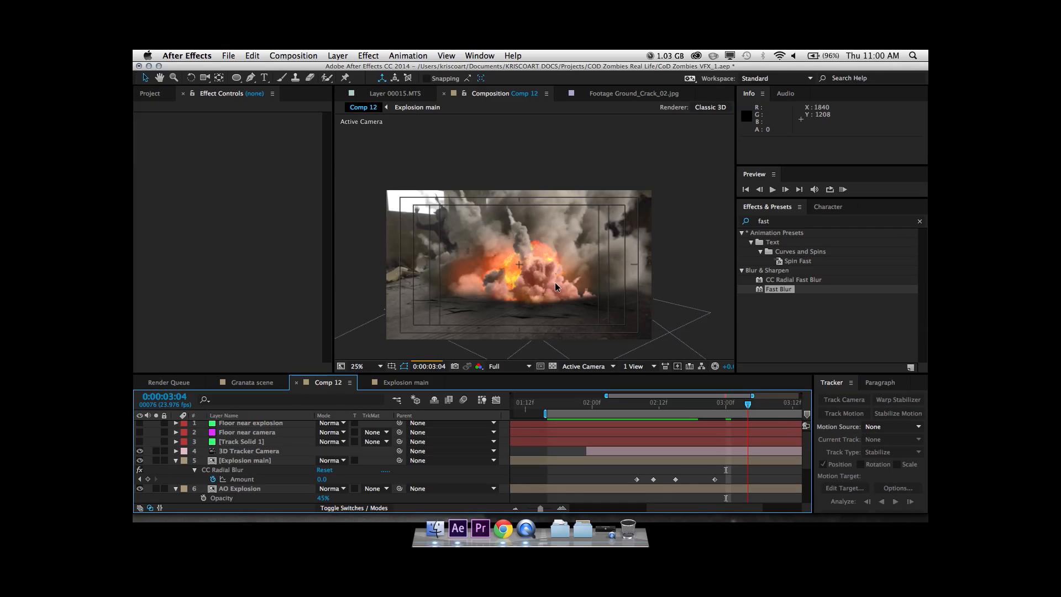
left_click_drag(609, 413, 668, 409)
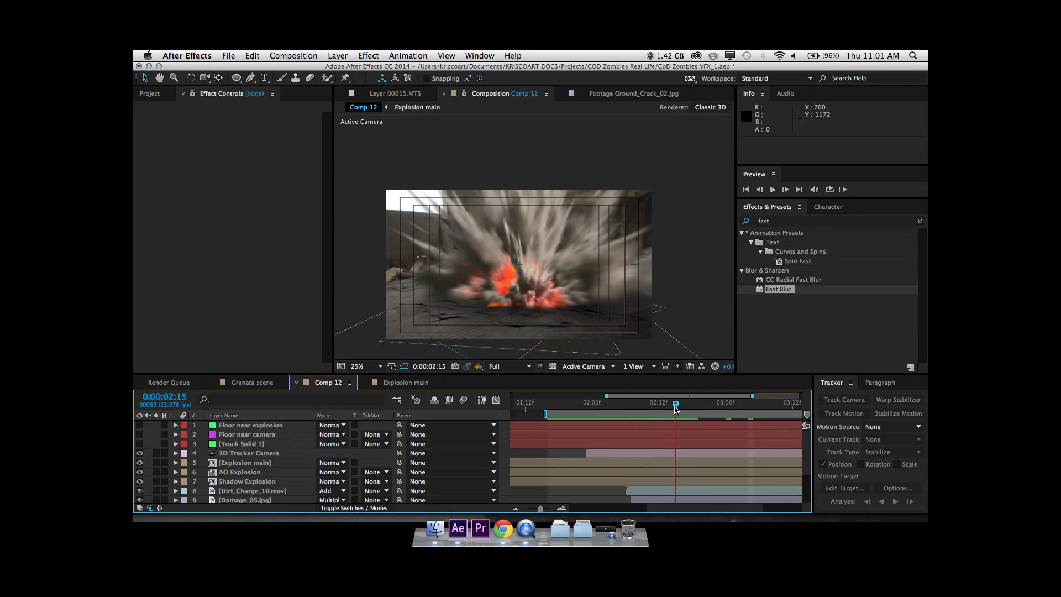